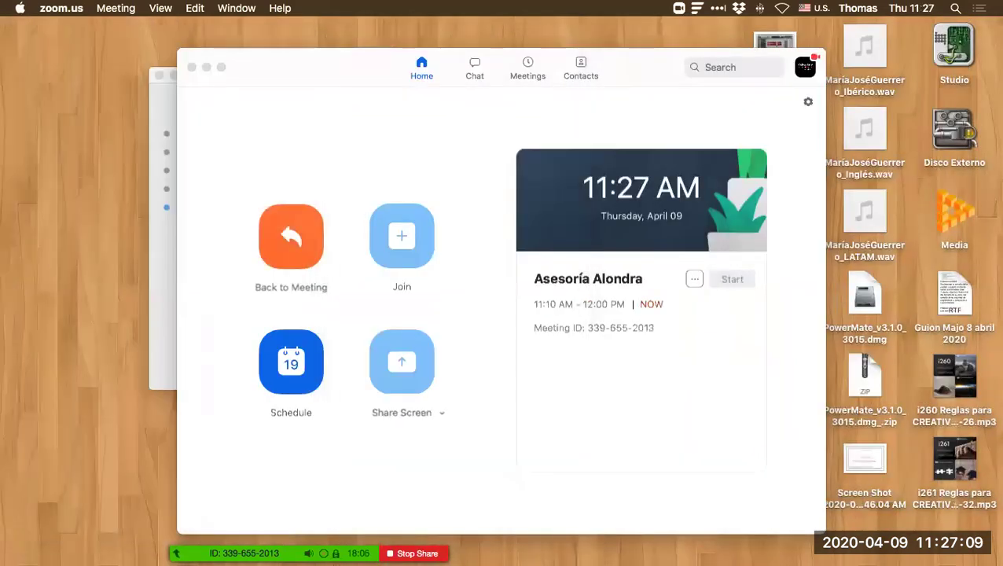
Close the two open Zoom windows and bring the desktop into focus.
left_click(191, 69)
left_click(158, 75)
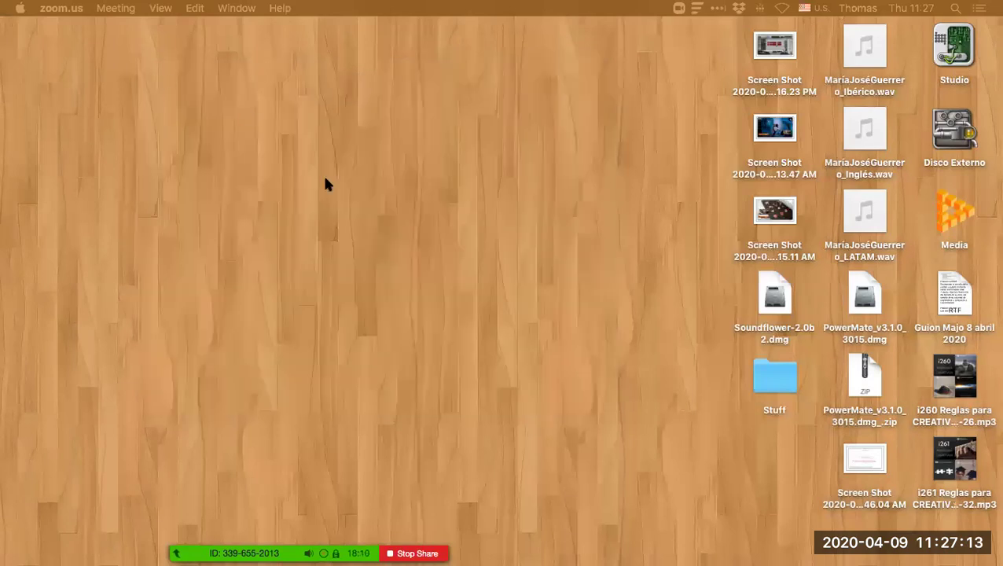
left_click(395, 228)
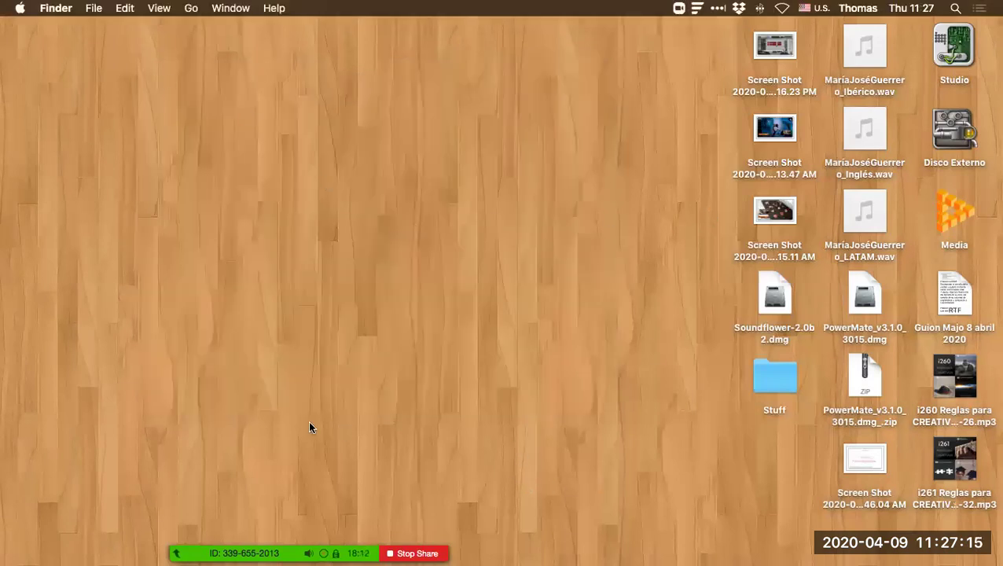
Switch to iTunes and play the song "Déjate llevar" at a reduced volume, closing the player window when done.
mouse_move(560, 549)
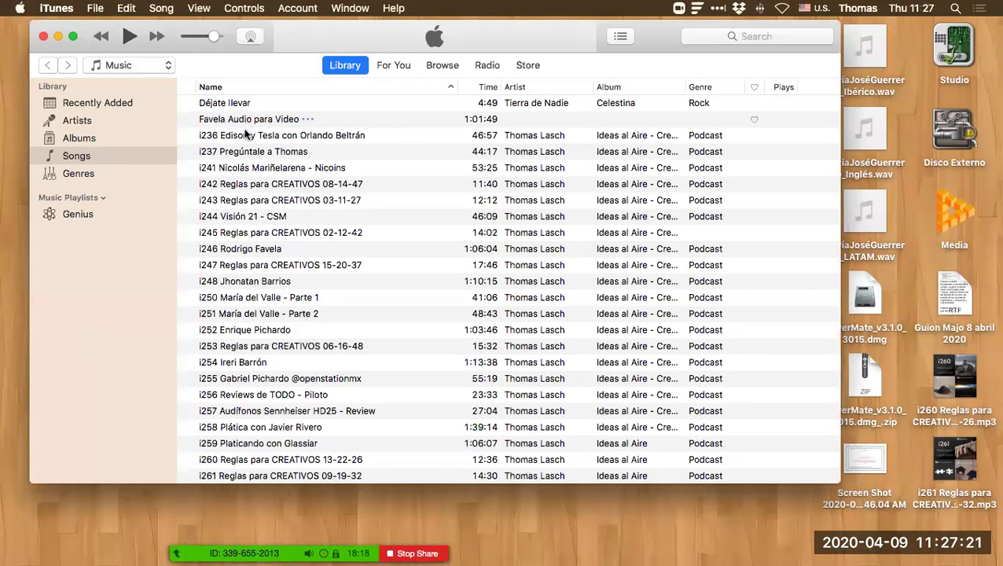
left_click(236, 106)
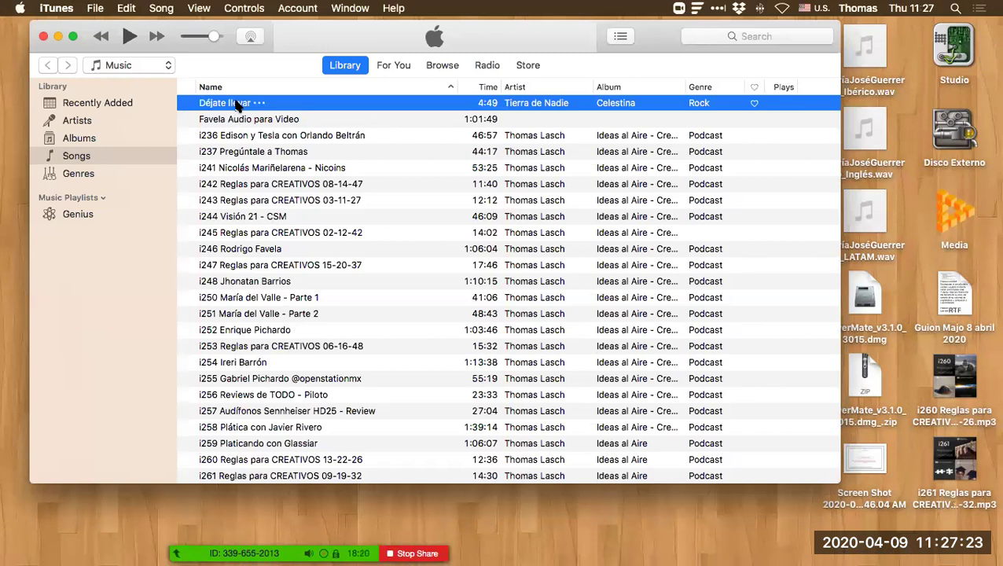
double_click(236, 105)
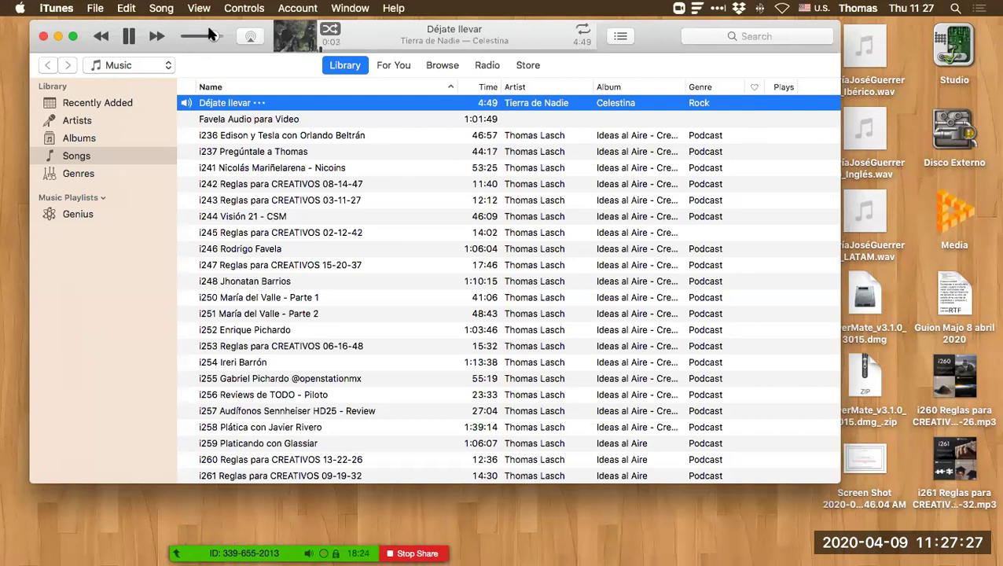
left_click_drag(212, 37, 201, 37)
left_click(44, 37)
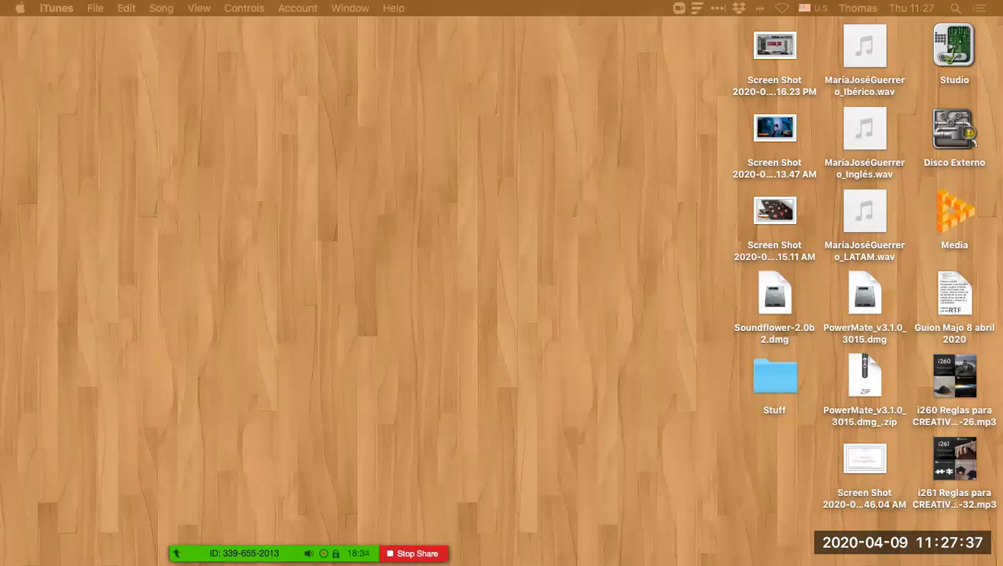
Stop sharing the screen in the Zoom meeting.
mouse_move(264, 553)
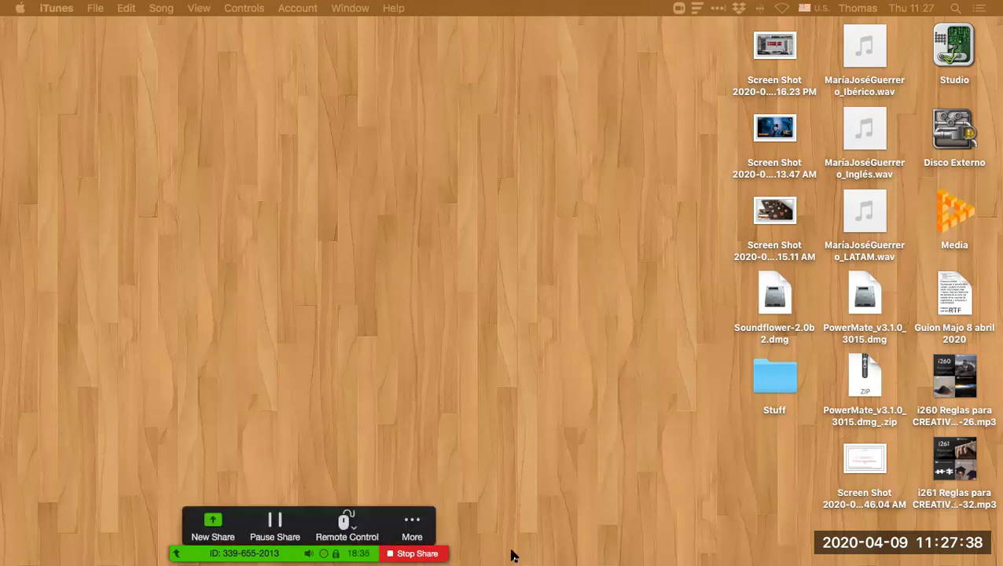
left_click(412, 555)
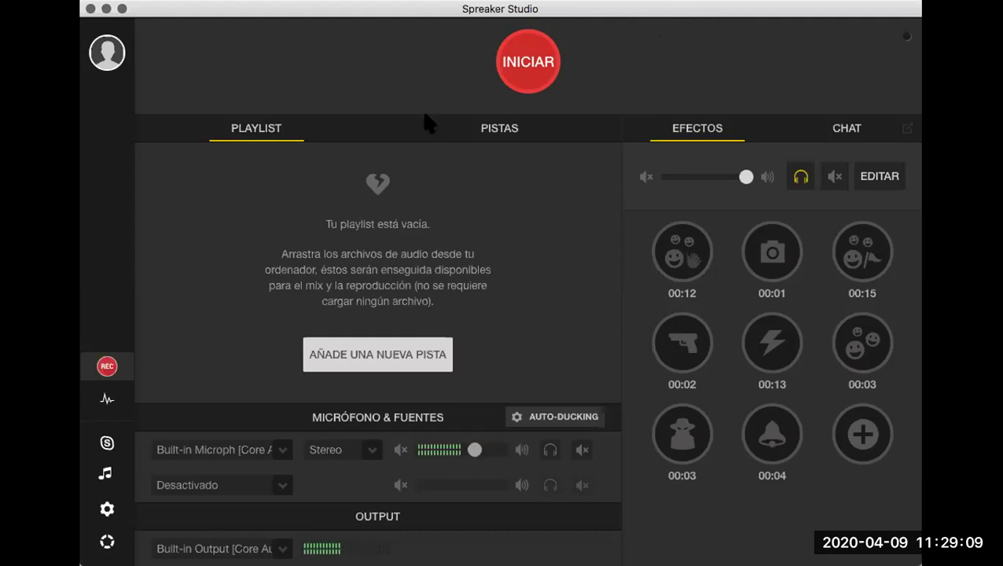
Look at the drafts and archived files section of Spreaker Studio and return to the recording view.
mouse_move(126, 344)
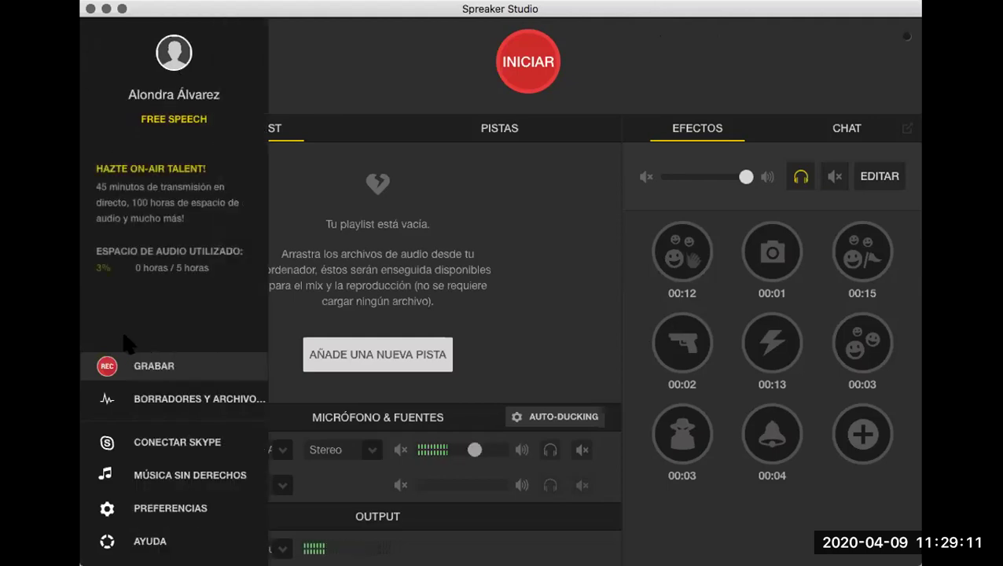
left_click(108, 405)
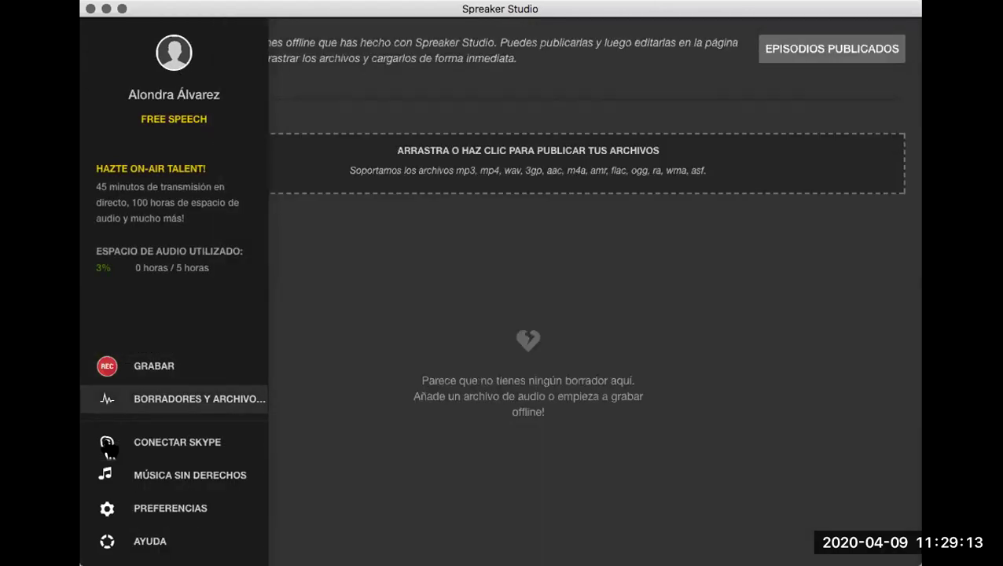
left_click(148, 370)
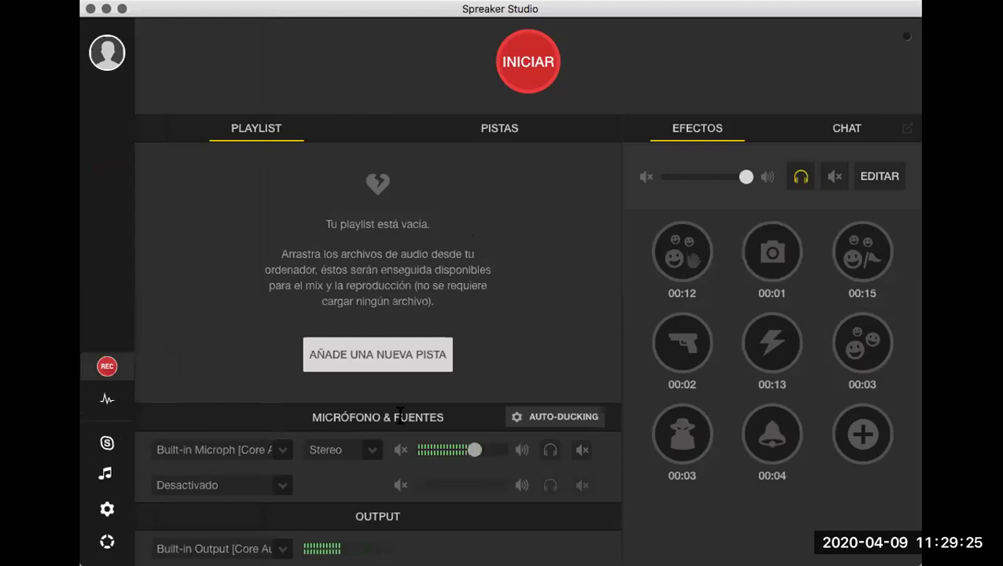
mouse_move(444, 464)
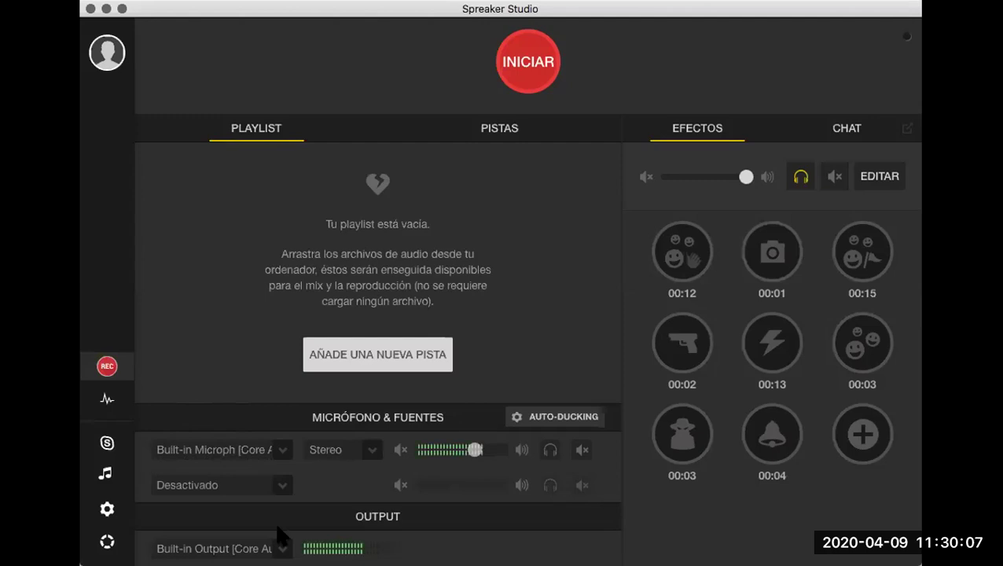
Set the sound effects volume to 33, briefly playing the applause effect before and after the change.
left_click(684, 267)
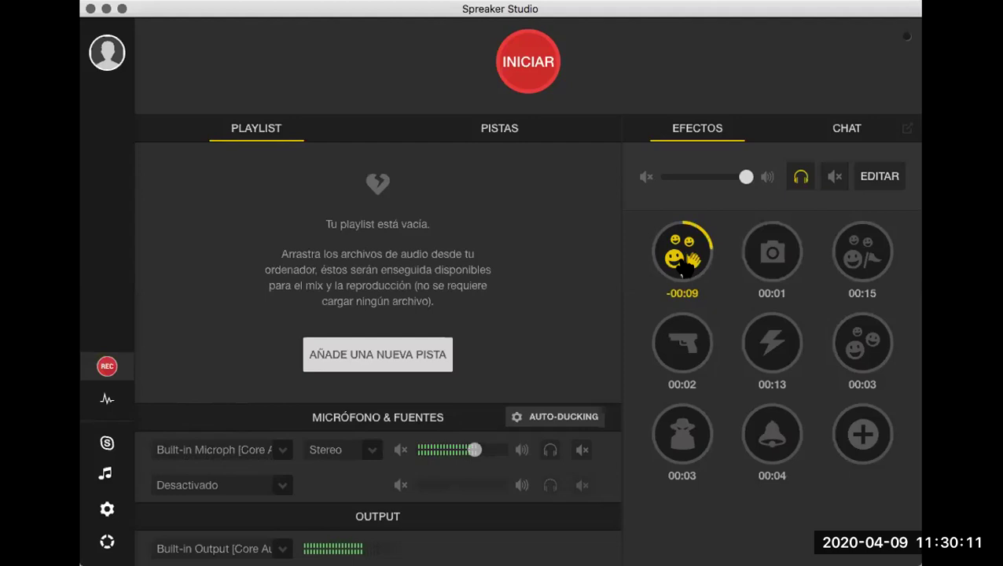
left_click(684, 268)
left_click_drag(746, 176, 692, 183)
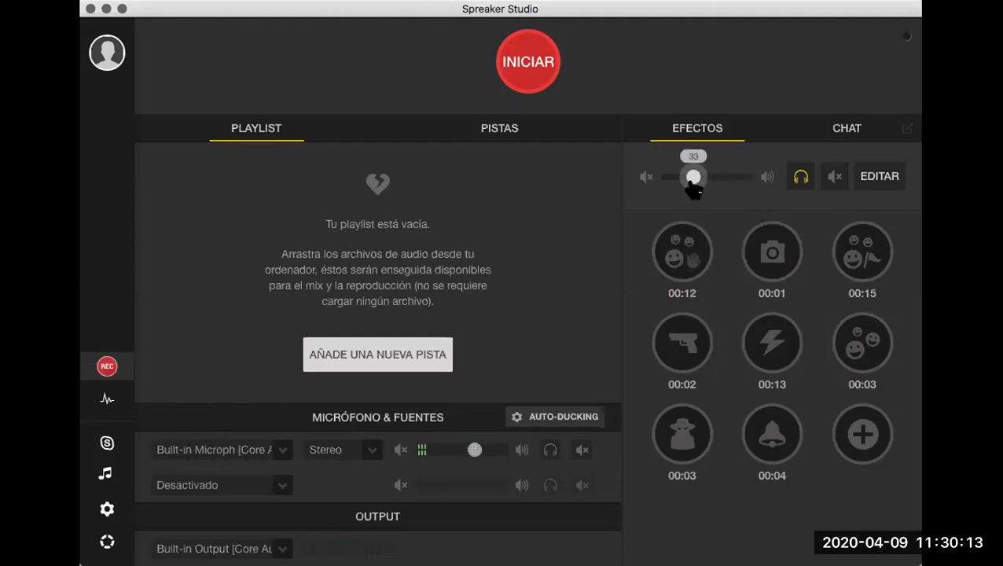
left_click(684, 250)
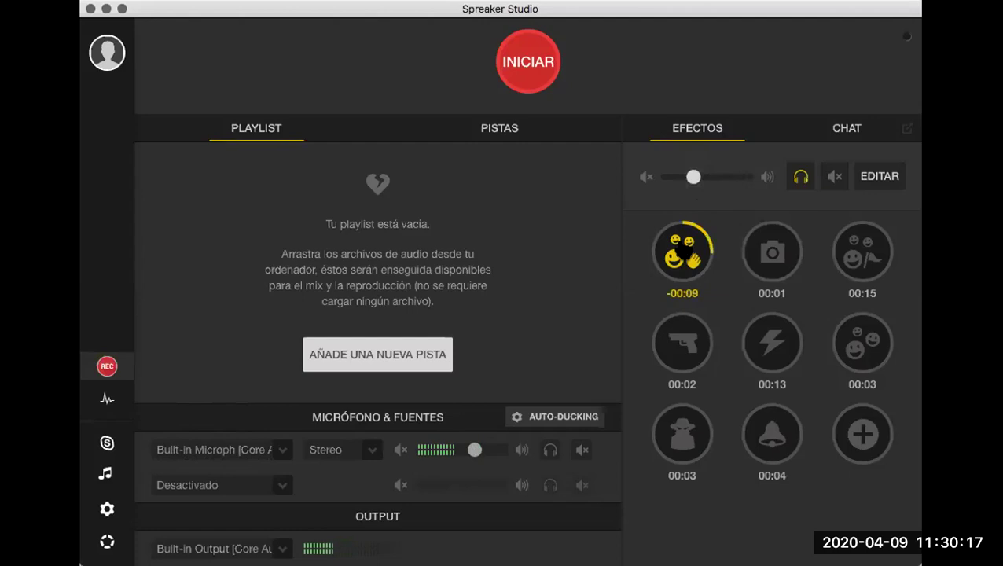
left_click(684, 250)
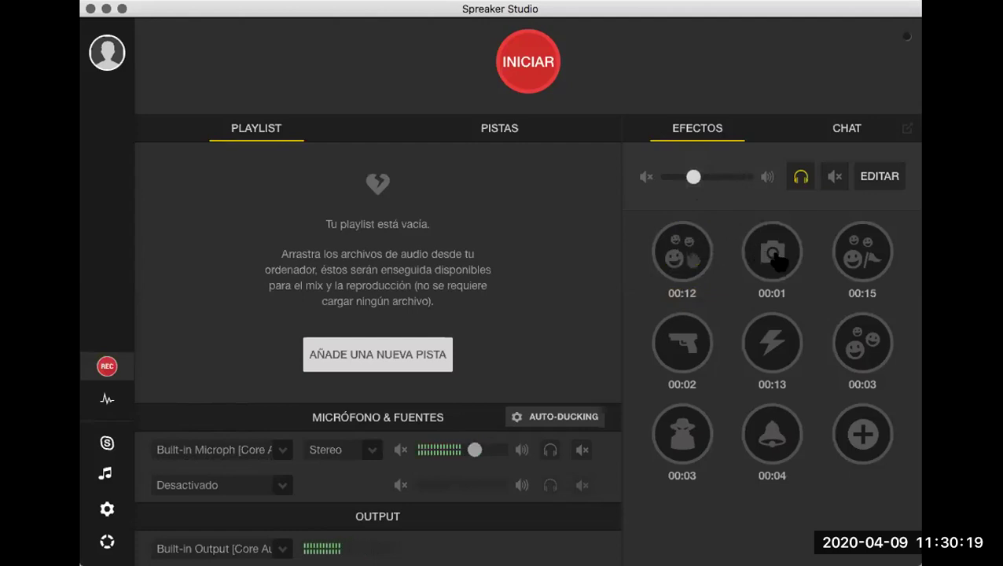
Preview the crowd-with-flag, lightning and pistol sound effects.
left_click(863, 253)
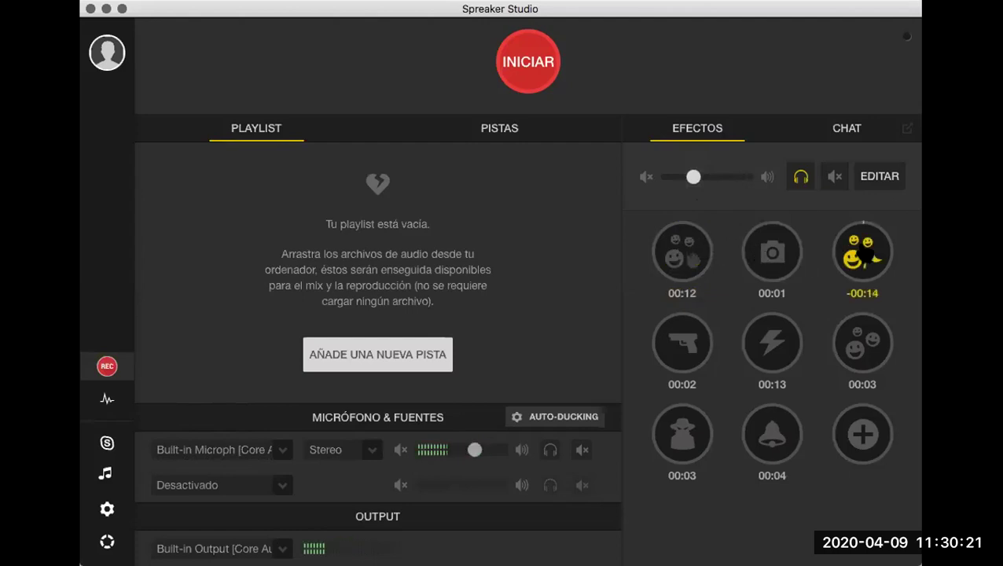
left_click(764, 358)
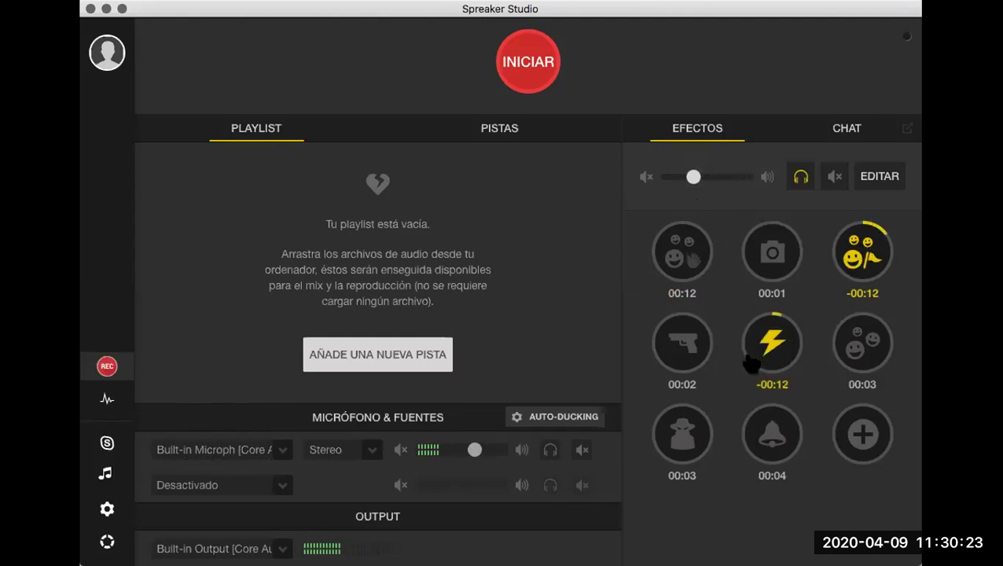
left_click(685, 355)
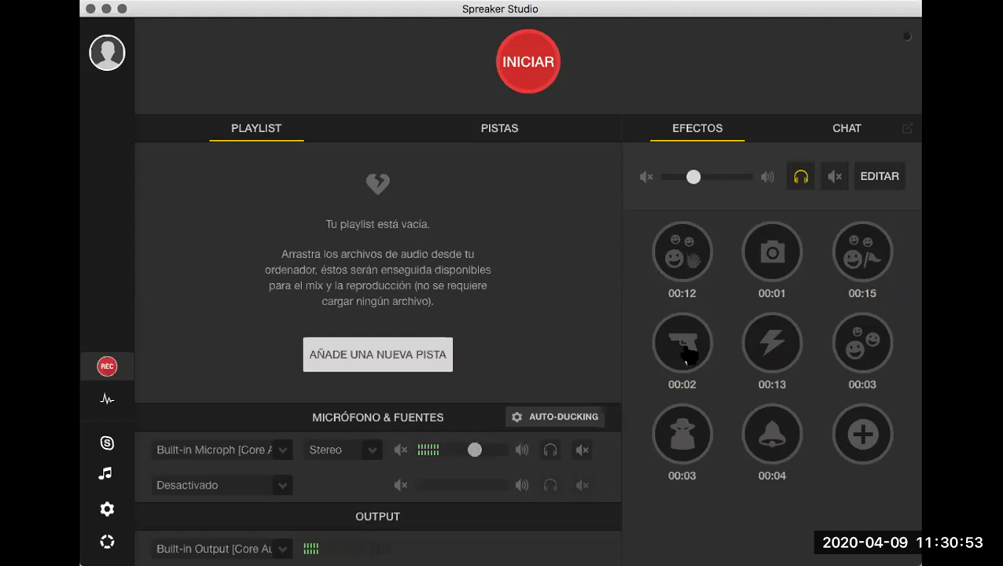
Start an offline recording and play the applause effect in it, stopping the effect before it ends.
mouse_move(103, 41)
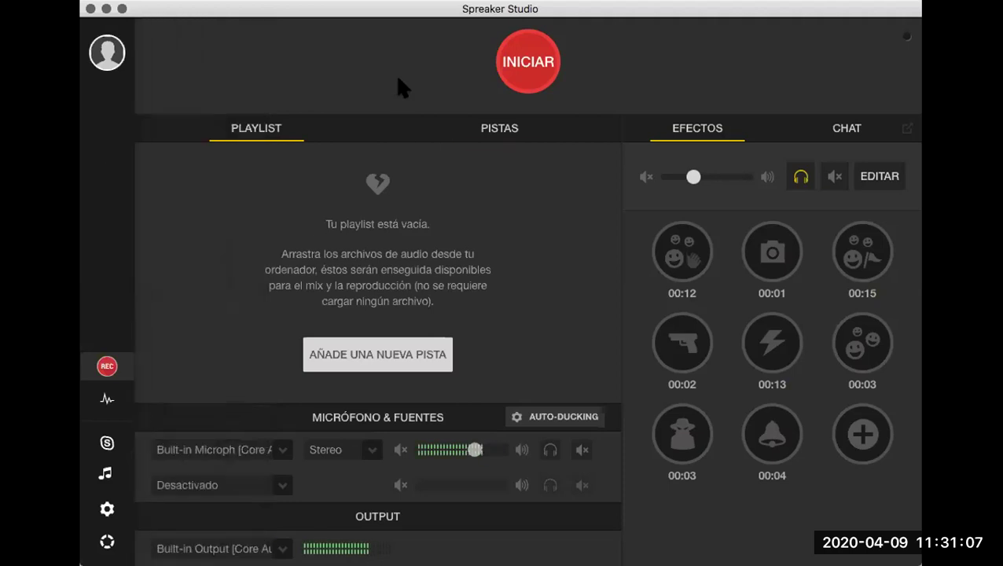
left_click(520, 71)
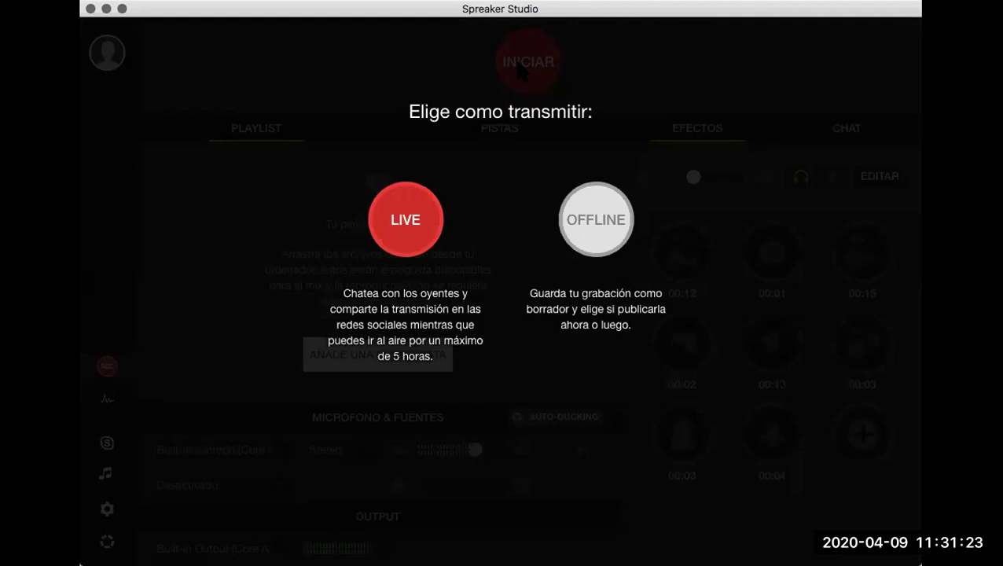
left_click(594, 226)
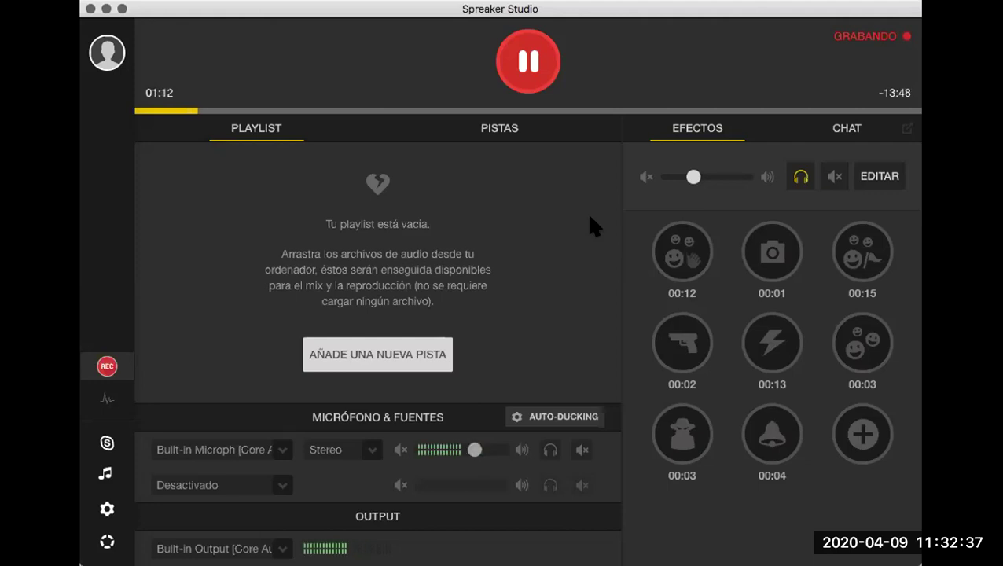
left_click(682, 266)
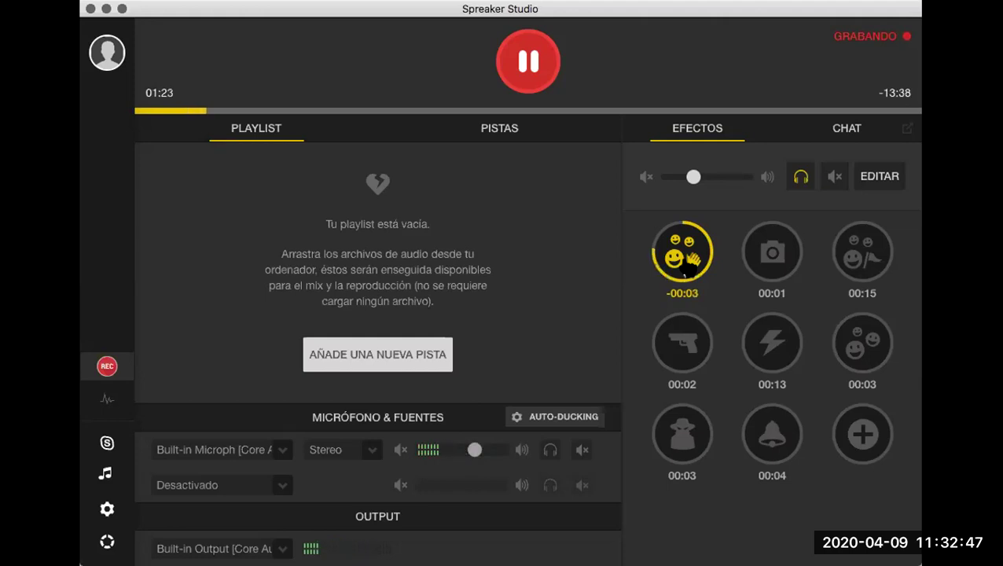
left_click(684, 269)
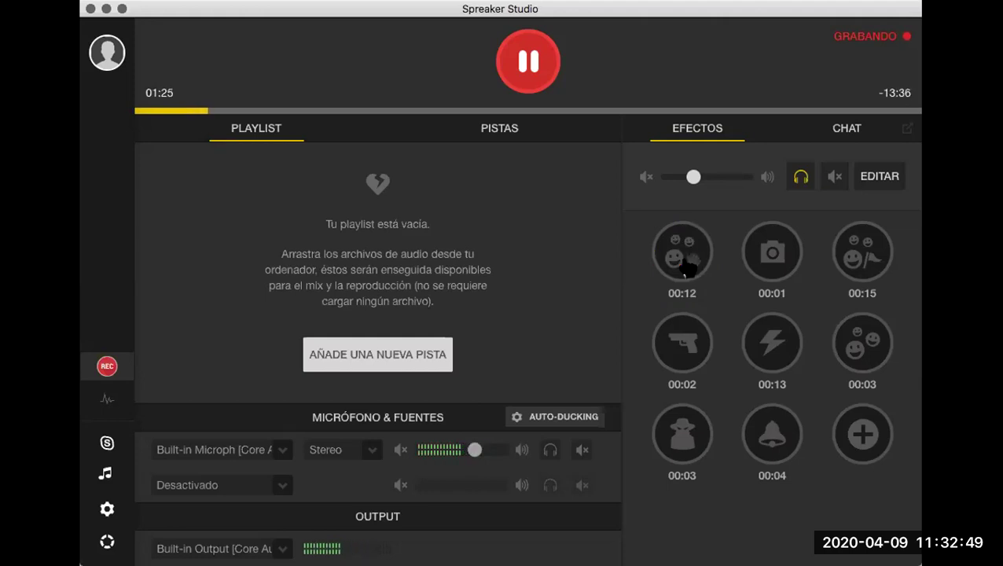
Show the two track decks and turn on auto-ducking for the playlist, both decks and the effects.
mouse_move(109, 445)
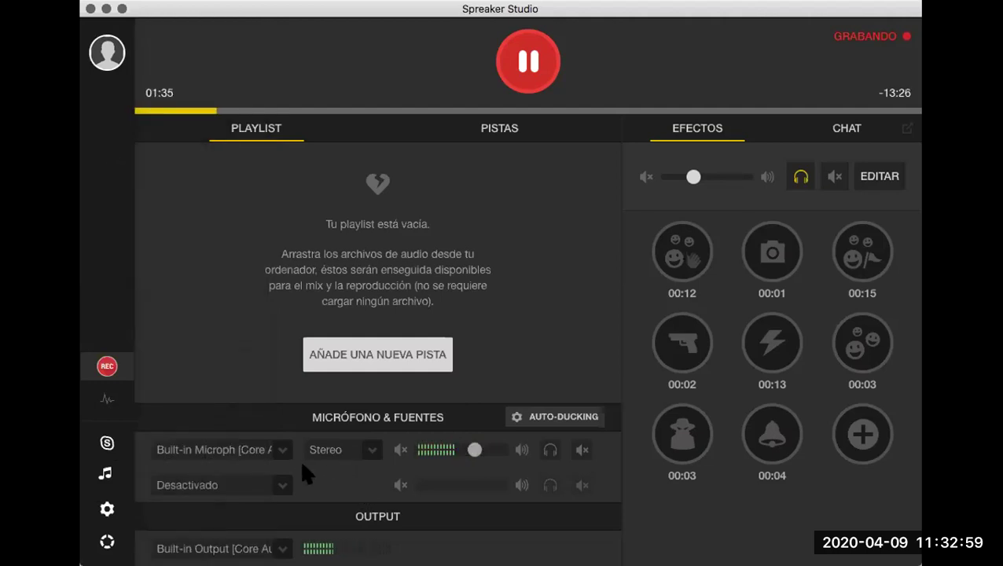
mouse_move(168, 448)
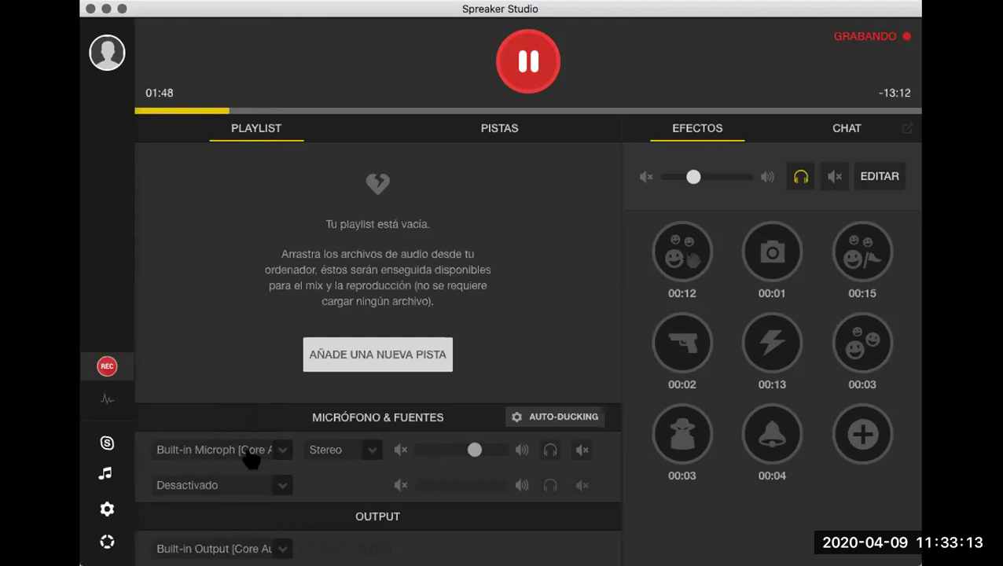
left_click(487, 134)
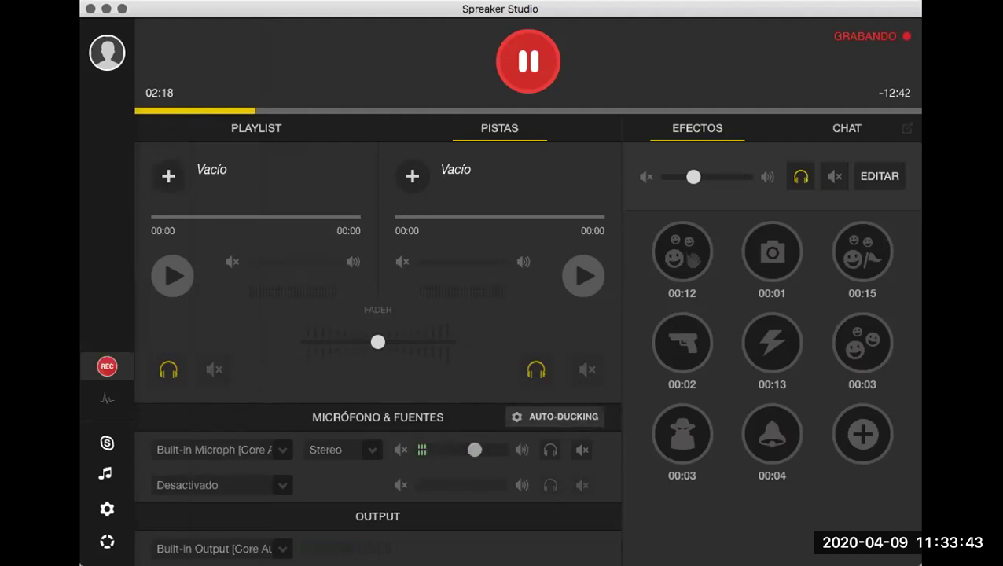
left_click(563, 416)
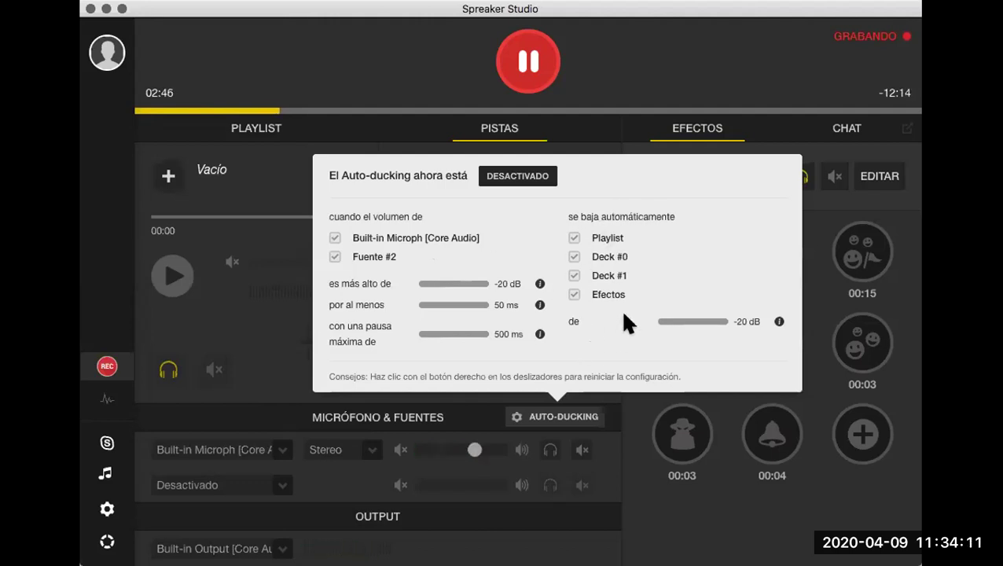
left_click(516, 178)
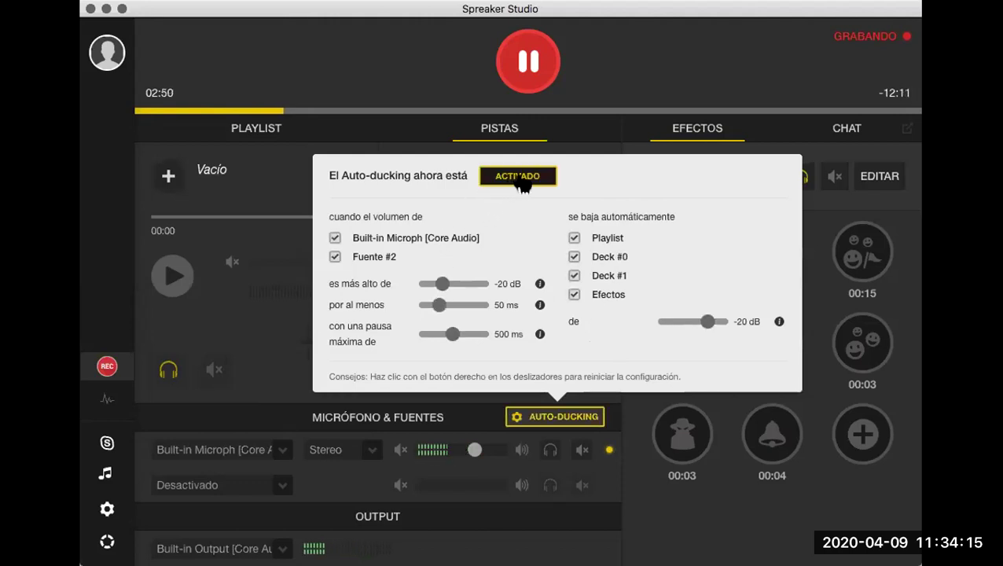
left_click(519, 181)
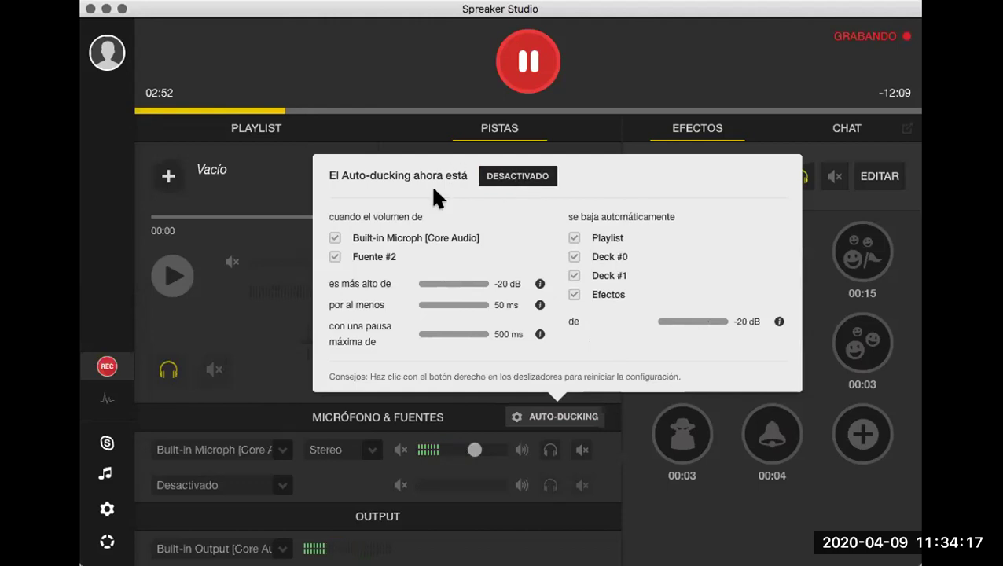
left_click(503, 178)
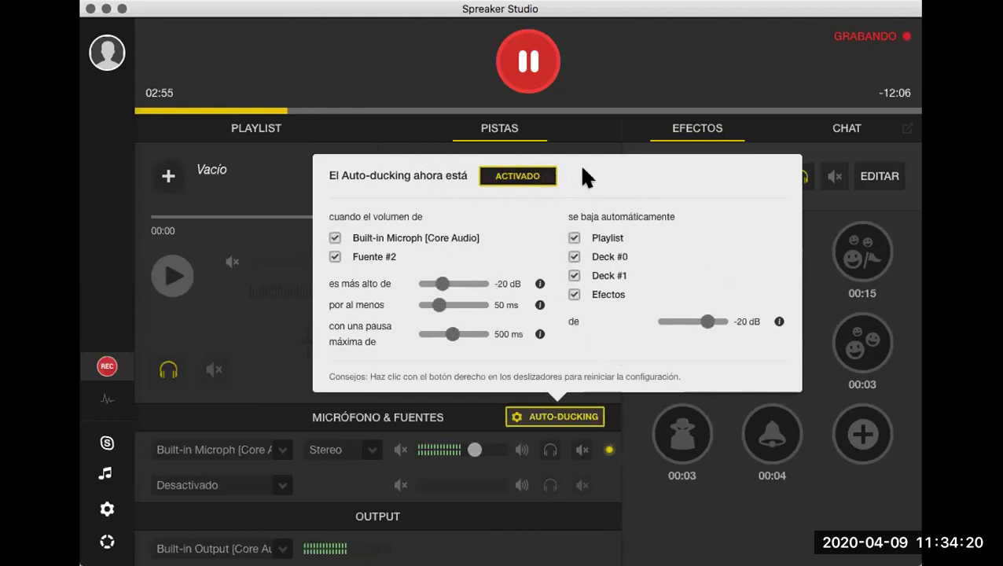
left_click(629, 402)
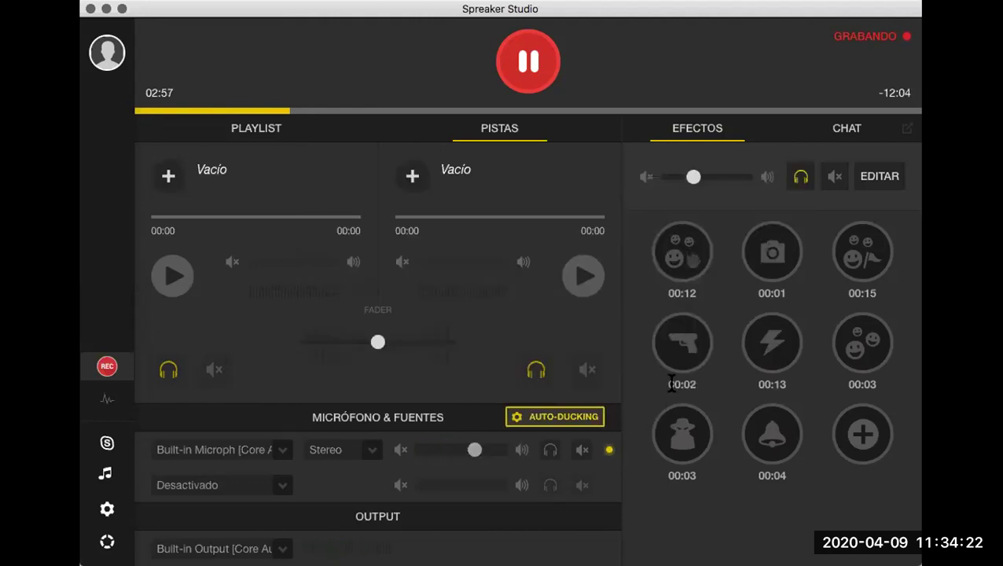
Play the applause effect with auto-ducking active and pause the recording.
left_click(684, 267)
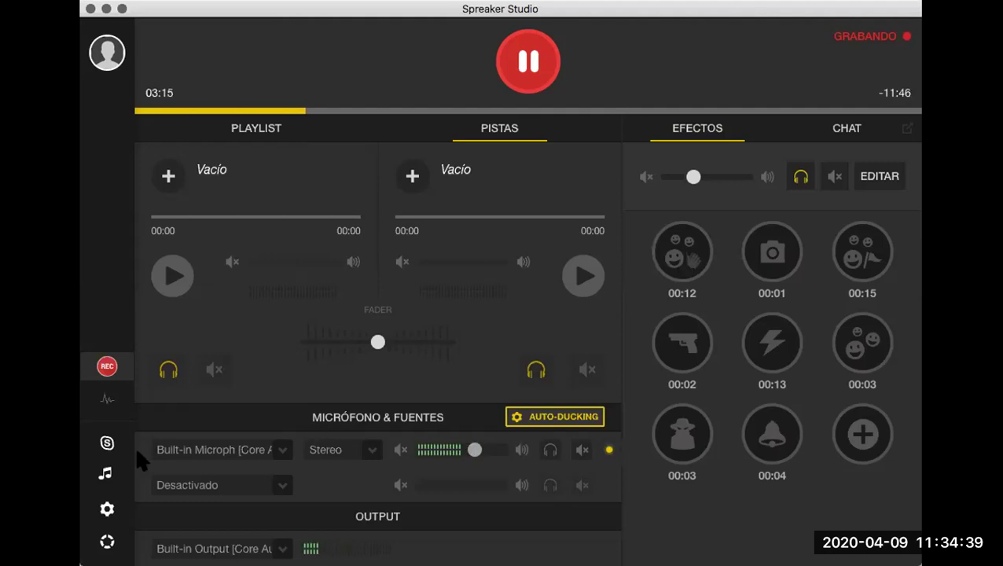
mouse_move(118, 471)
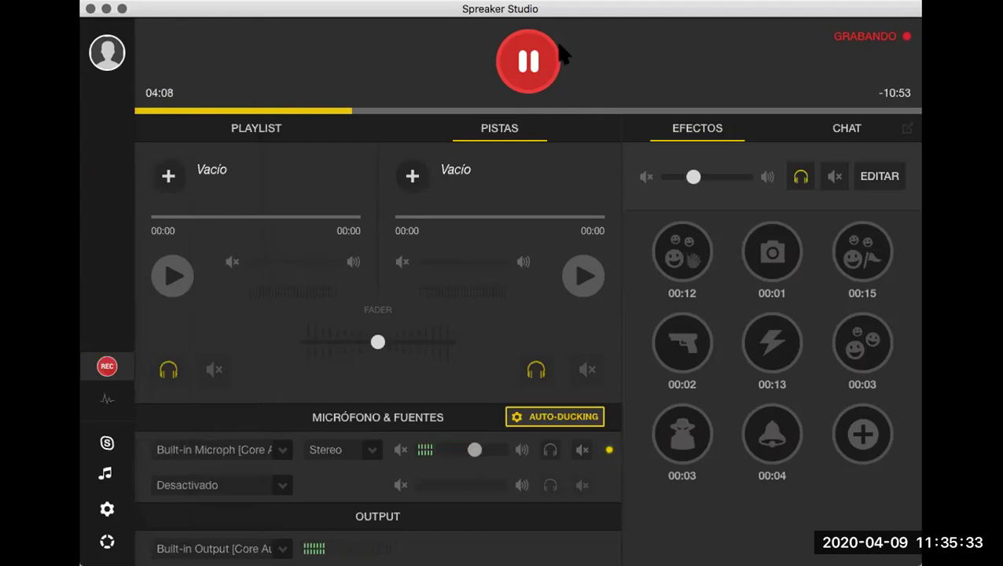
left_click(533, 74)
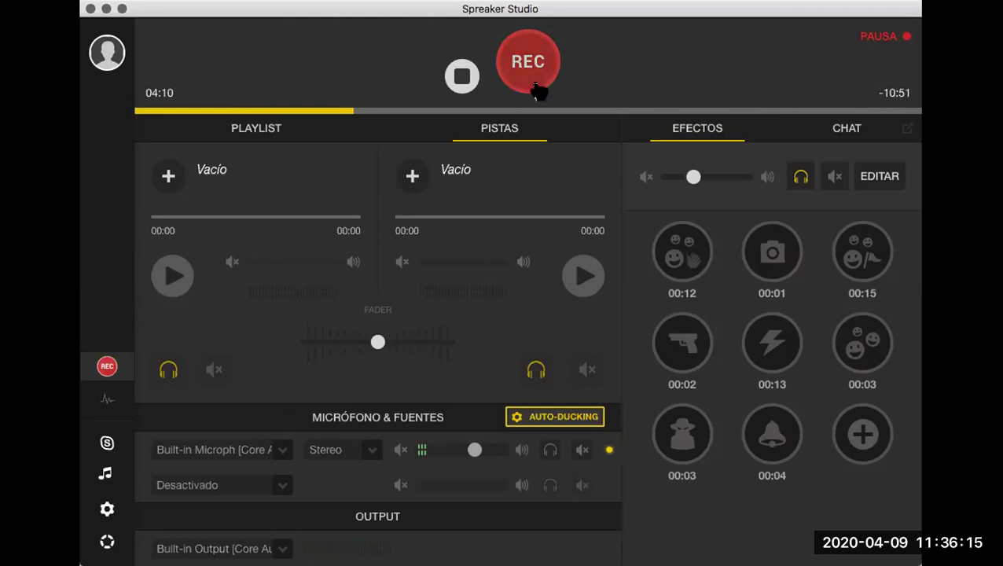
Stop the paused recording and rename its draft as Ejemplo.
left_click(464, 77)
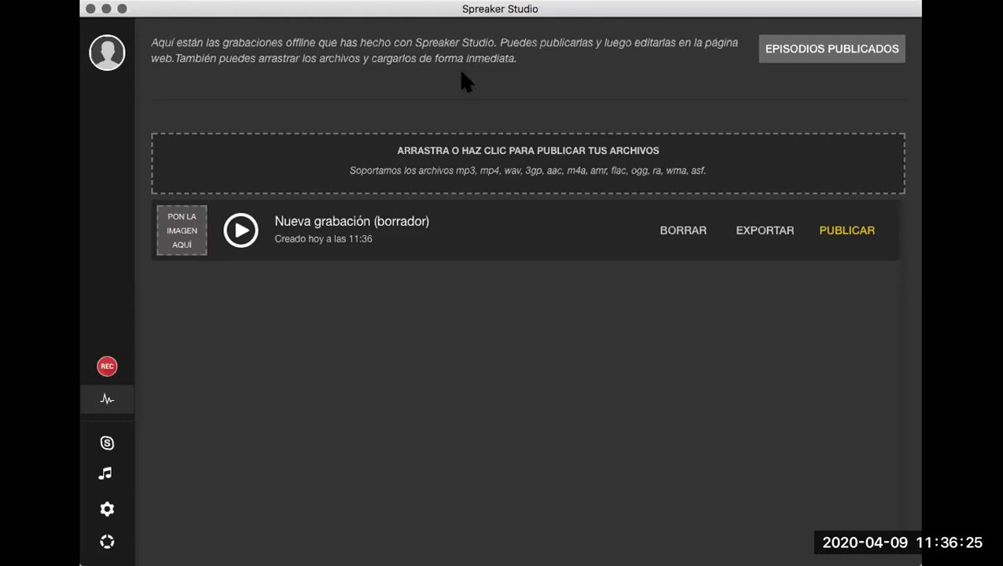
left_click(303, 219)
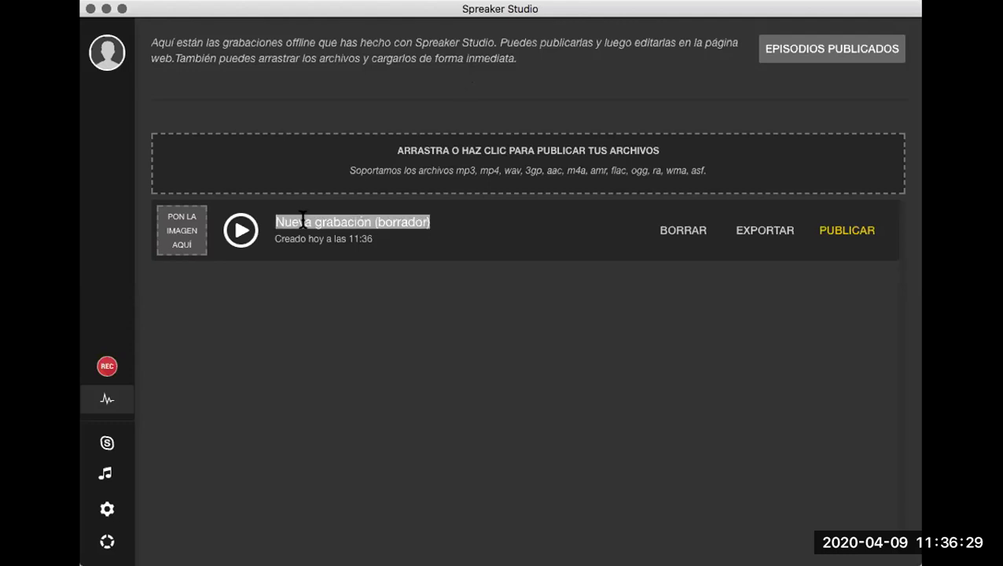
type("Ejemplo")
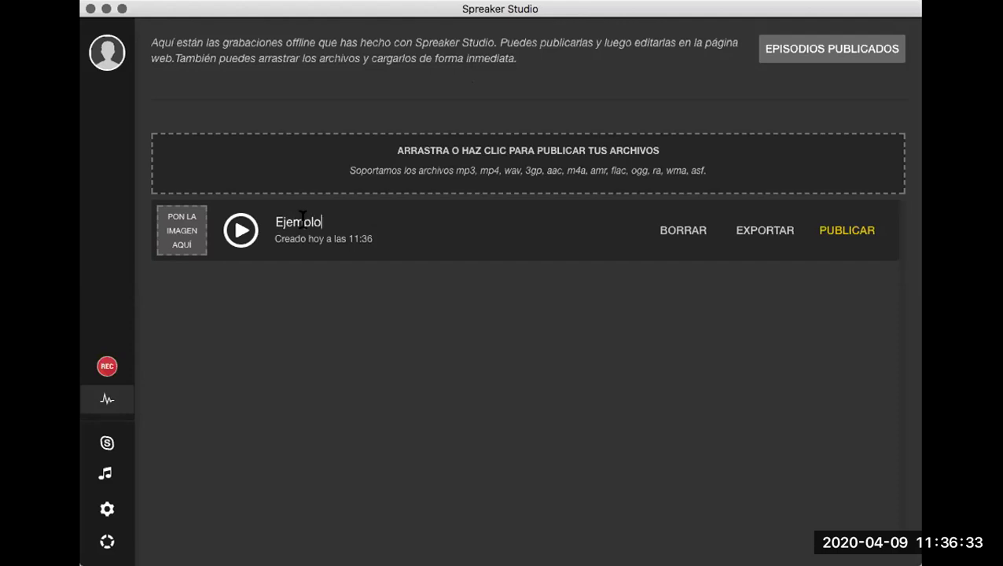
key("Return")
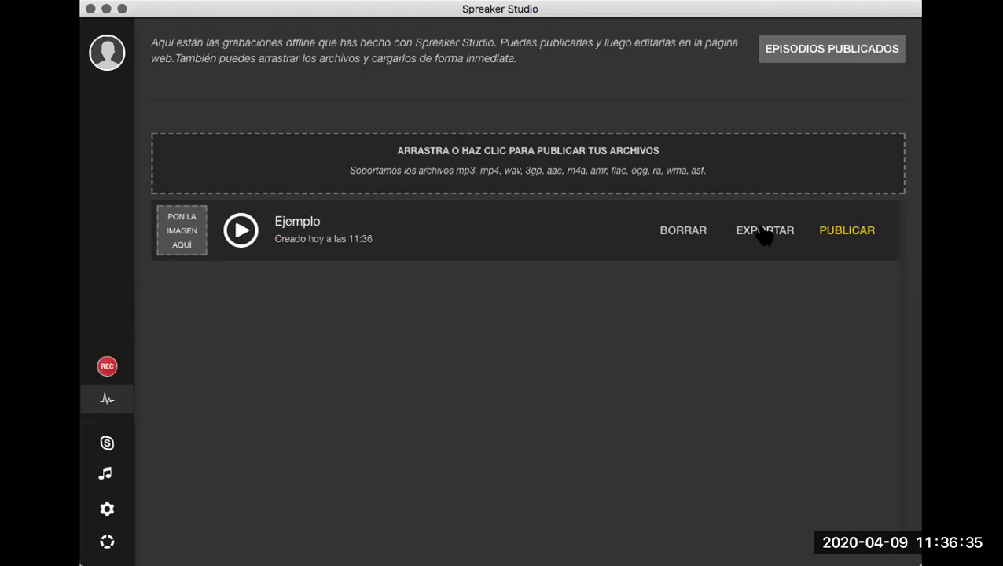
Start exporting the Ejemplo draft and close the export dialog.
left_click(762, 230)
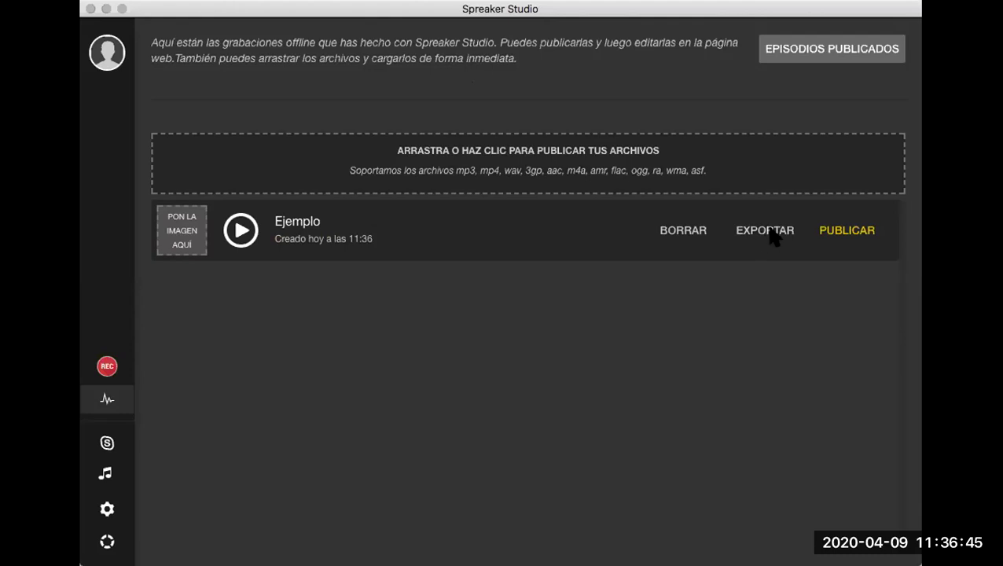
left_click(743, 280)
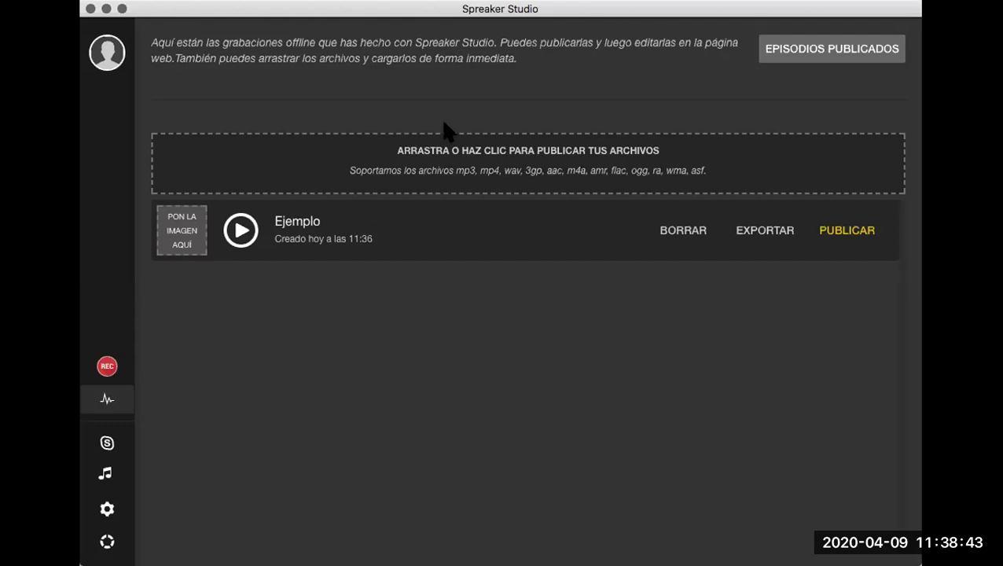
Review the general, console and advanced preferences of the studio, and close them without changing anything.
mouse_move(110, 444)
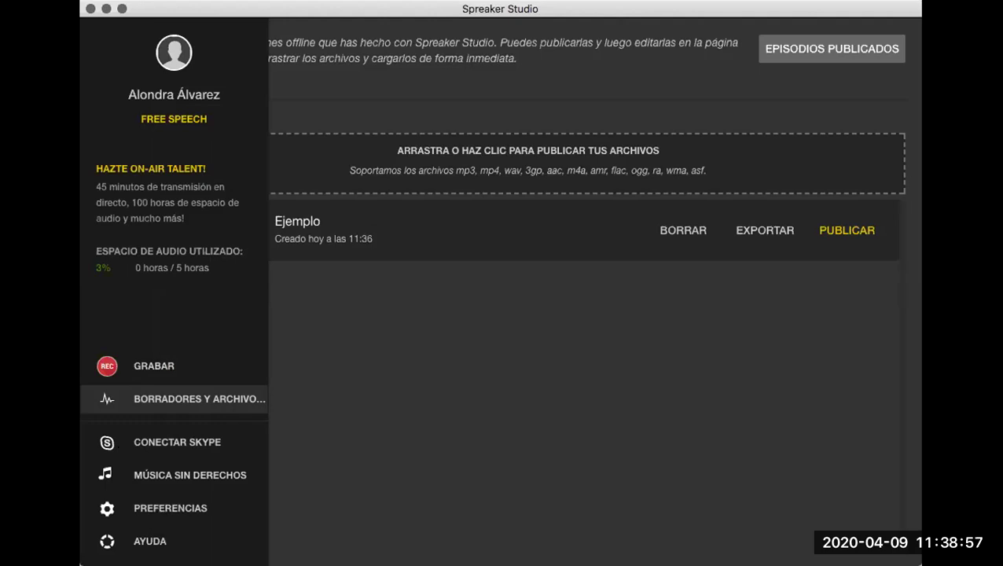
left_click(141, 509)
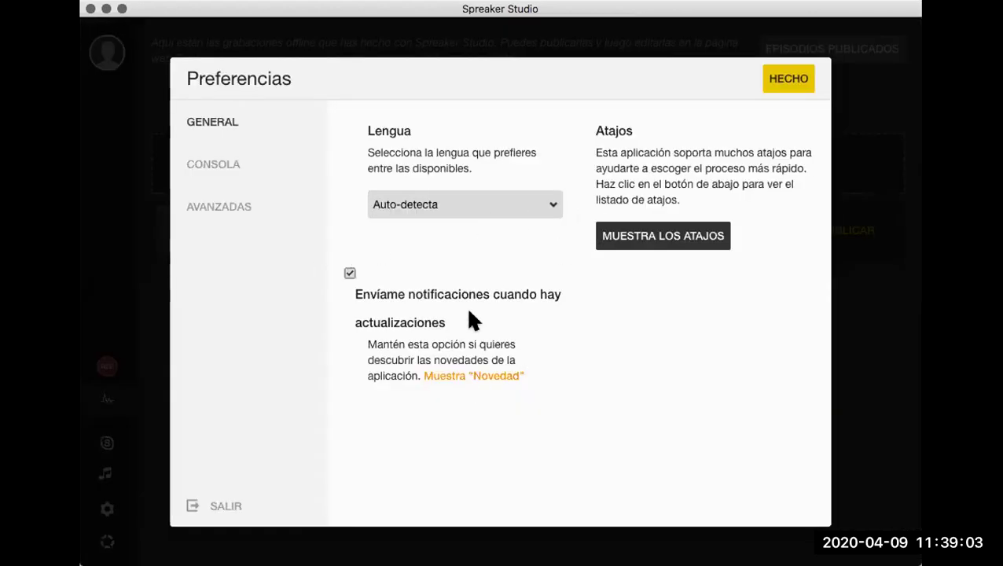
left_click(217, 166)
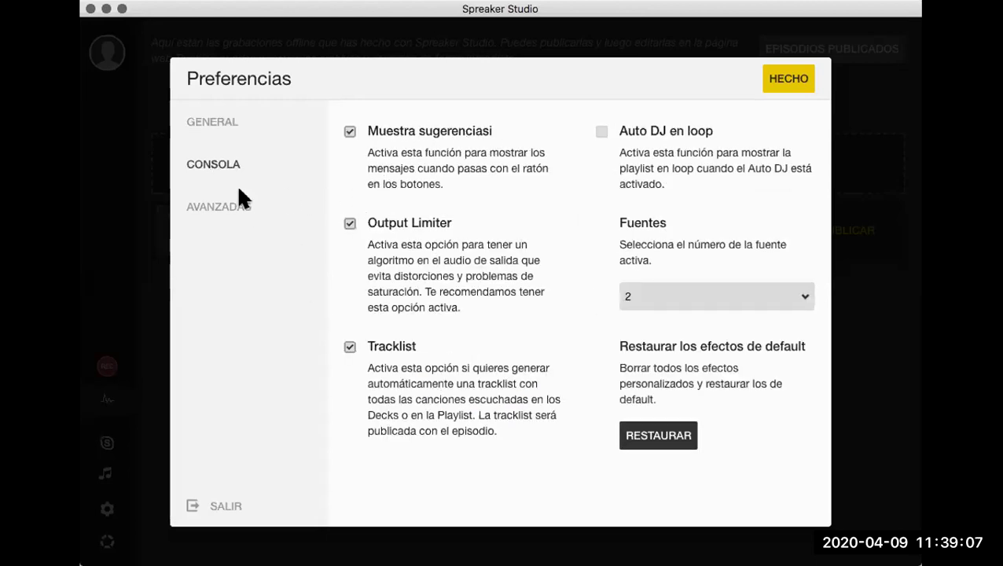
left_click(189, 203)
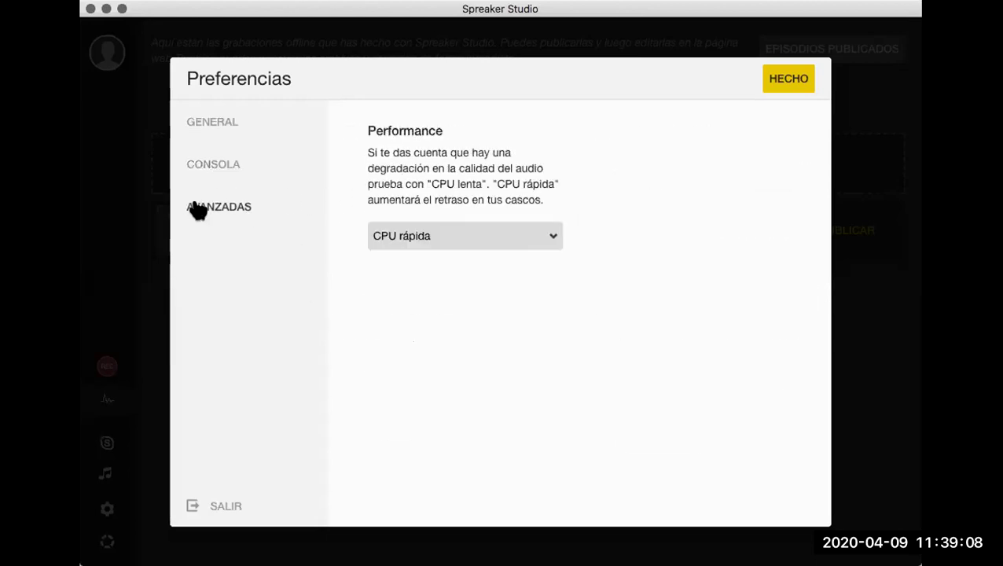
left_click(203, 151)
left_click(210, 122)
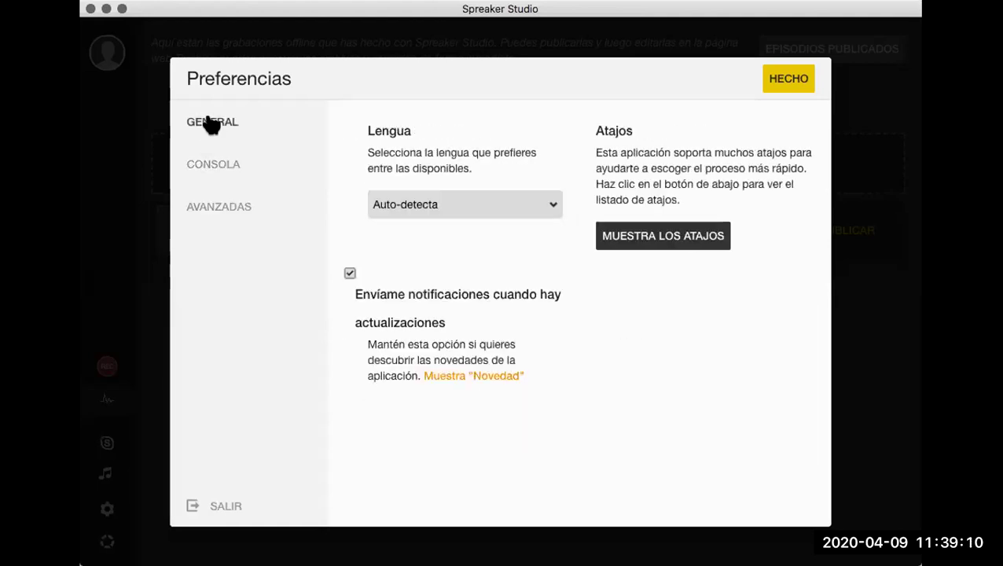
left_click(795, 84)
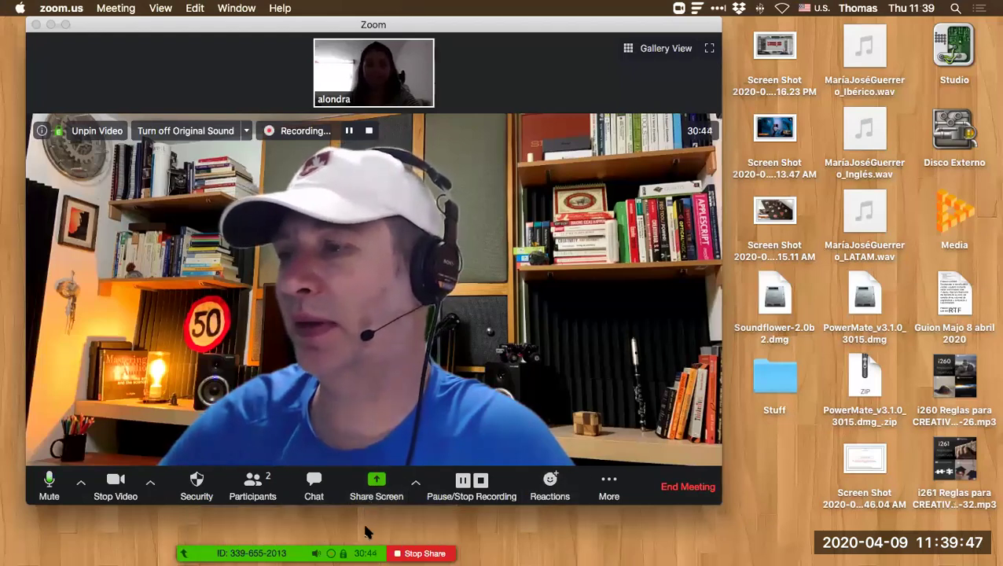
Move the Zoom window aside to answer the iPhone software update prompt, and return the window to its place.
left_click_drag(251, 24, 430, 256)
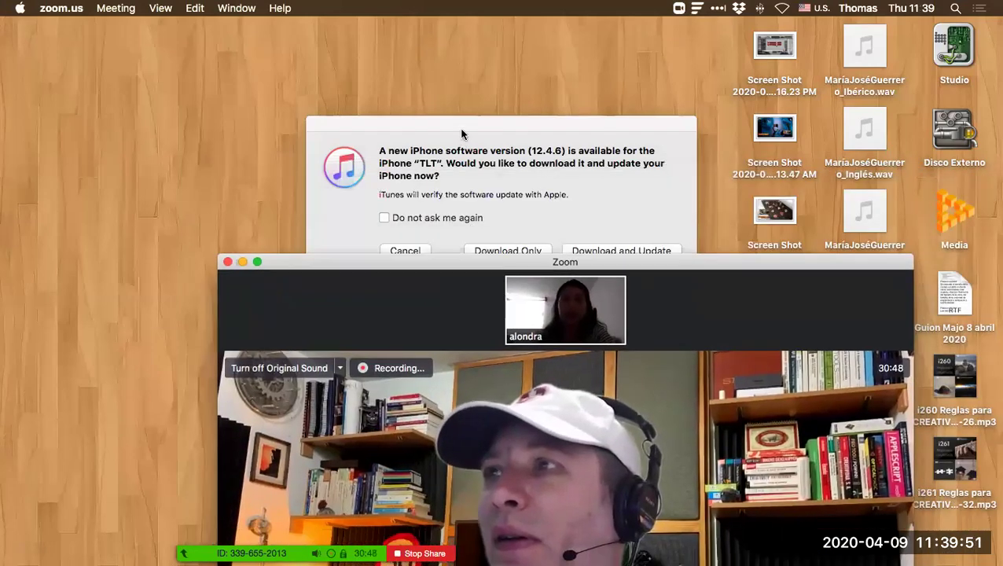
left_click_drag(467, 150, 448, 101)
left_click(479, 201)
left_click_drag(441, 262, 236, 27)
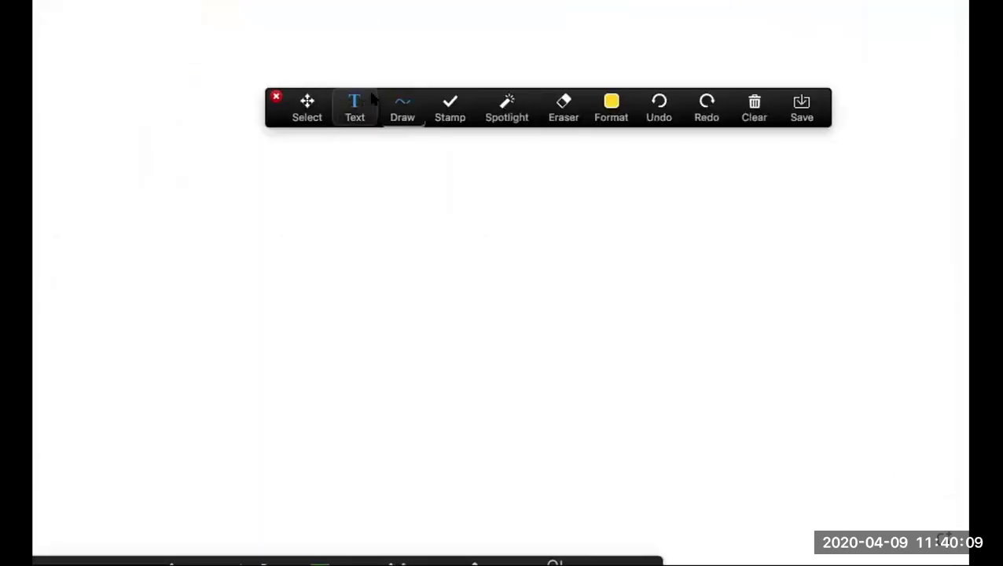
Draw a wavy line and handwrite "Hola" on the whiteboard with the thick yellow highlighter, and close the annotation tools.
left_click(401, 107)
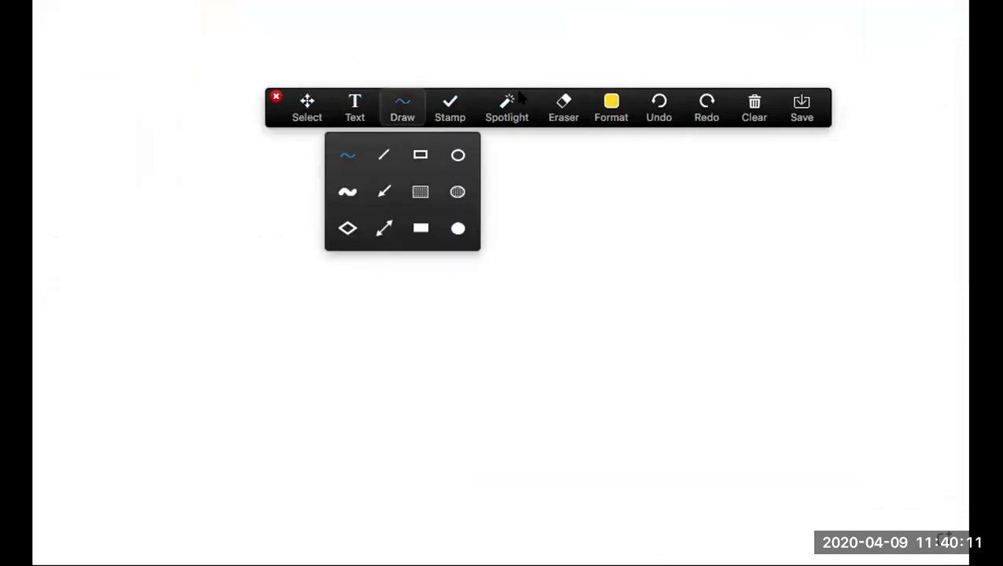
left_click(347, 193)
left_click_drag(161, 275, 526, 350)
left_click_drag(441, 209, 443, 338)
left_click_drag(444, 271, 531, 268)
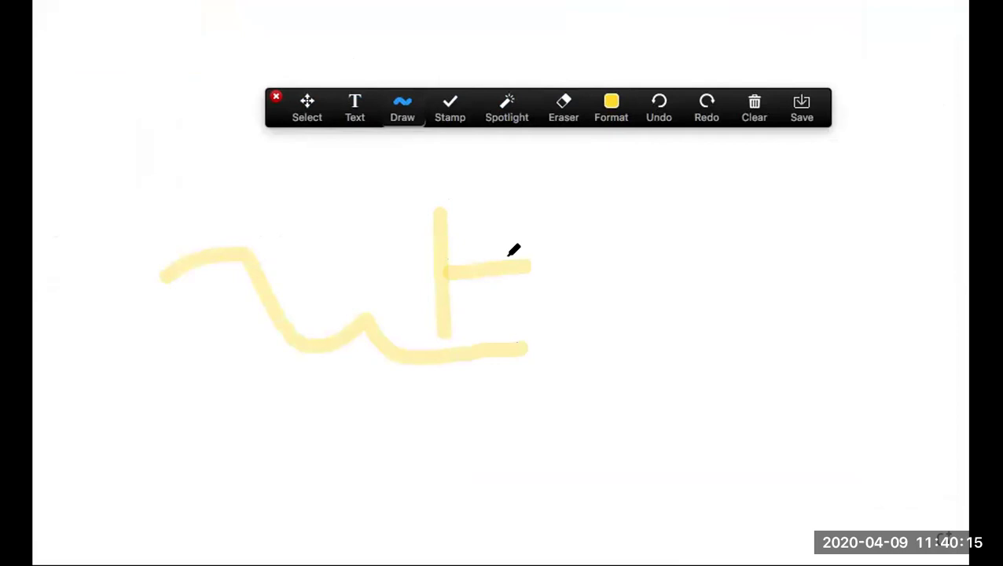
left_click_drag(511, 200, 513, 340)
mouse_move(578, 261)
left_mouse_down()
mouse_move(584, 313)
mouse_move(602, 242)
left_mouse_up()
mouse_move(660, 203)
left_mouse_down()
mouse_move(660, 326)
mouse_move(692, 332)
left_mouse_up()
mouse_move(774, 253)
left_mouse_down()
mouse_move(745, 239)
mouse_move(708, 283)
mouse_move(760, 288)
mouse_move(775, 245)
mouse_move(777, 280)
mouse_move(801, 300)
left_mouse_up()
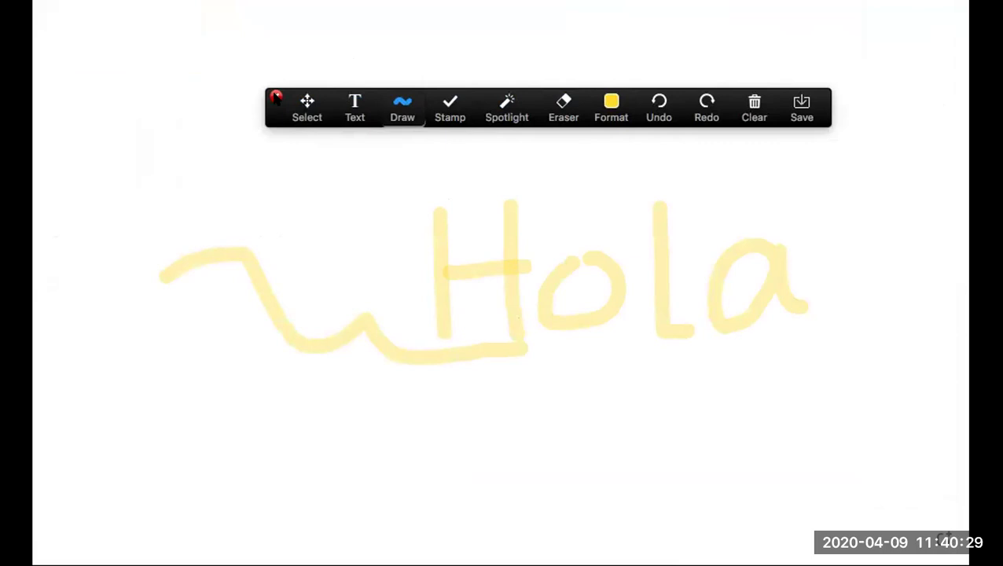
left_click(275, 97)
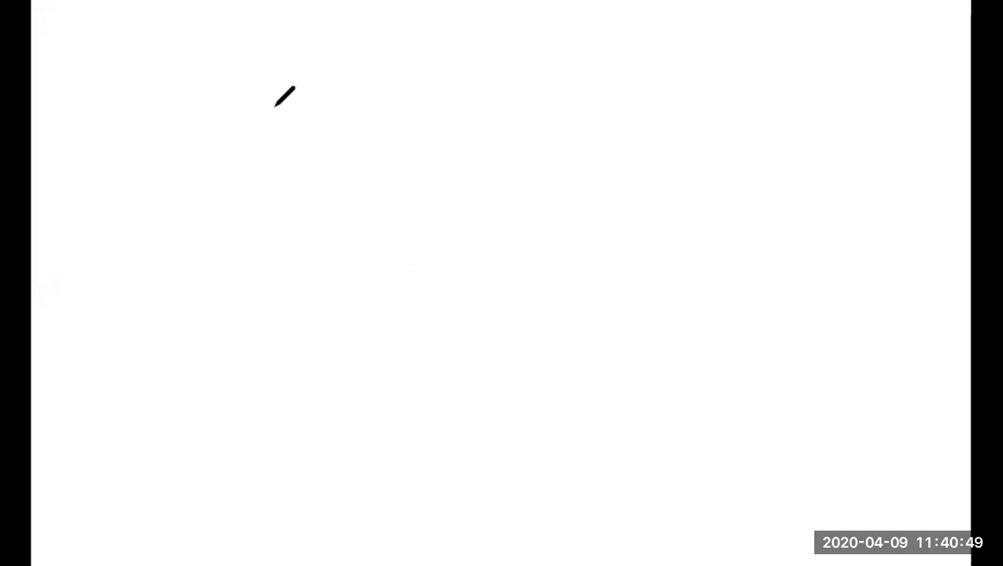
Handwrite "Hola" in thin black strokes on the blank whiteboard and add a small mark below the final letter.
left_click_drag(178, 98, 204, 250)
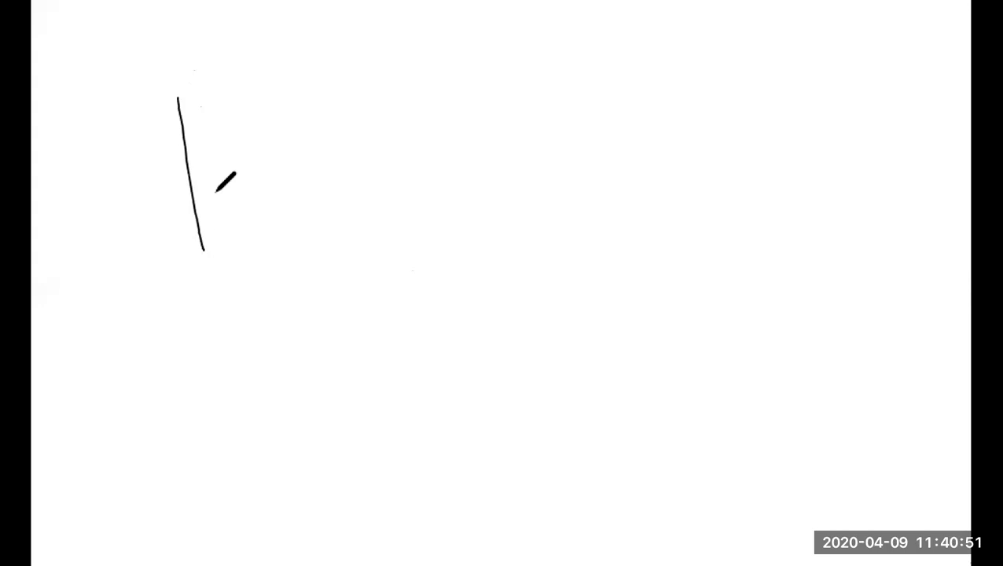
left_click_drag(225, 103, 267, 247)
left_click_drag(161, 179, 289, 148)
mouse_move(369, 154)
left_mouse_down()
mouse_move(319, 199)
mouse_move(379, 228)
mouse_move(372, 153)
left_mouse_up()
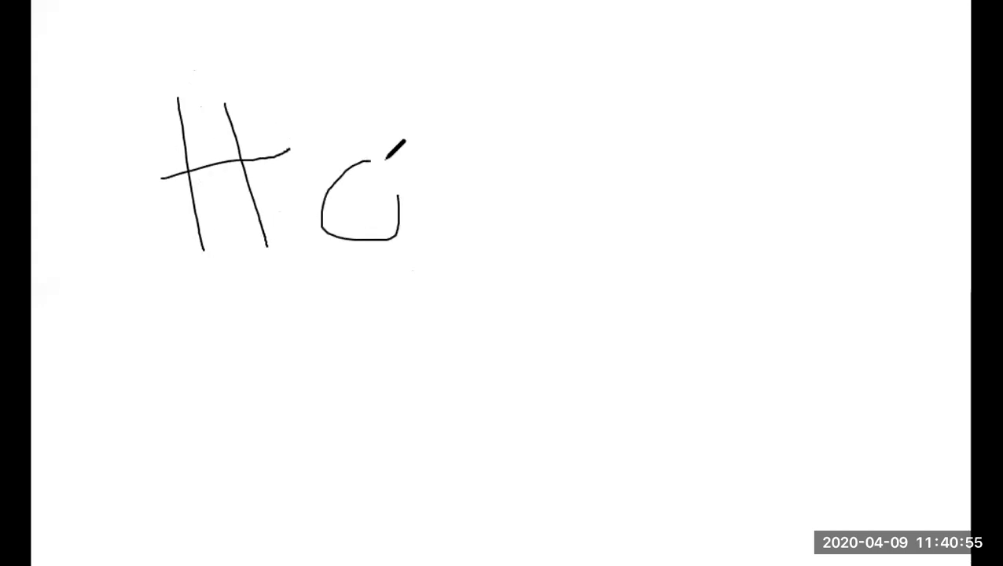
left_click_drag(438, 87, 458, 276)
mouse_move(570, 135)
left_mouse_down()
mouse_move(515, 161)
mouse_move(564, 198)
mouse_move(577, 130)
mouse_move(568, 115)
mouse_move(649, 232)
left_mouse_up()
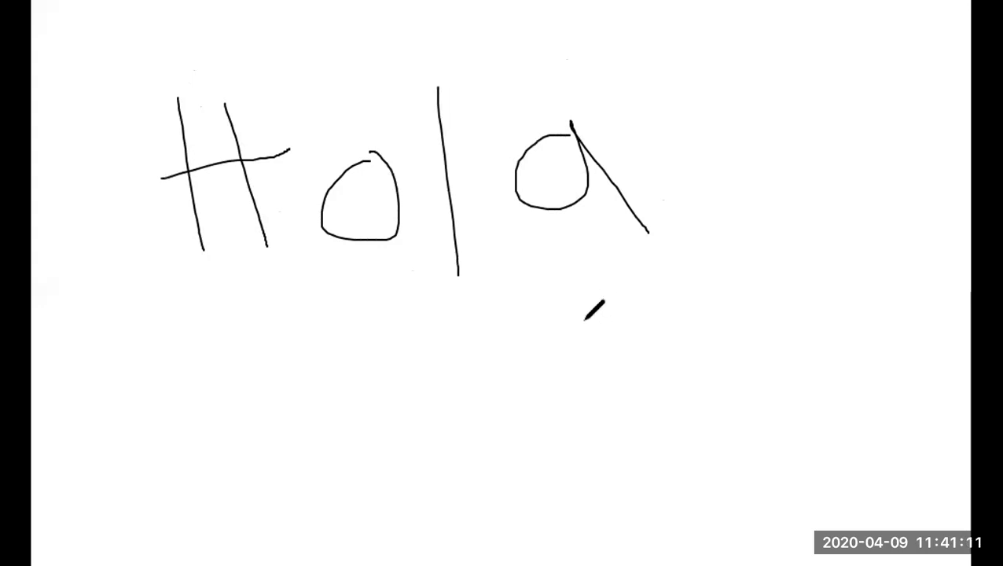
mouse_move(580, 322)
left_mouse_down()
mouse_move(594, 322)
mouse_move(577, 305)
left_mouse_up()
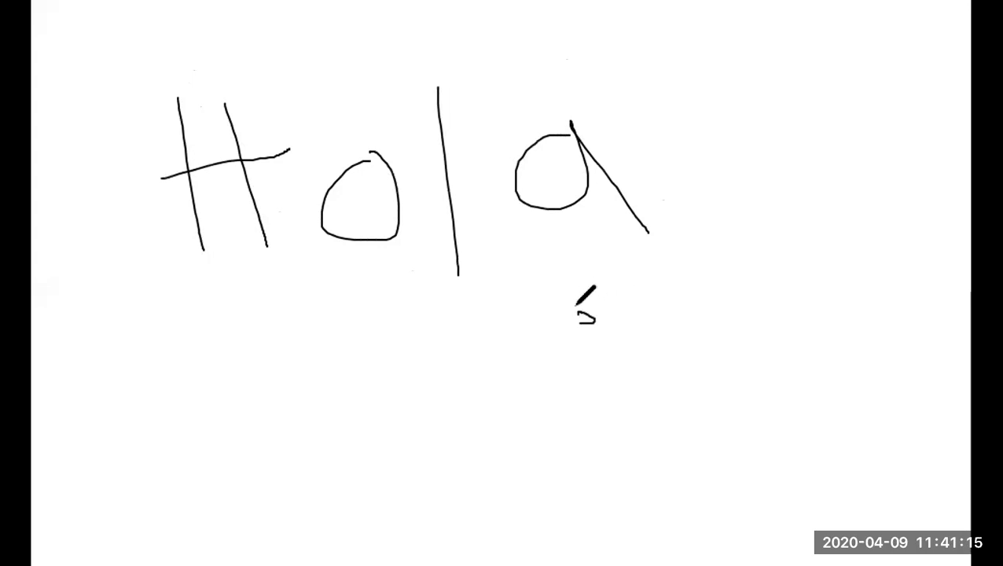
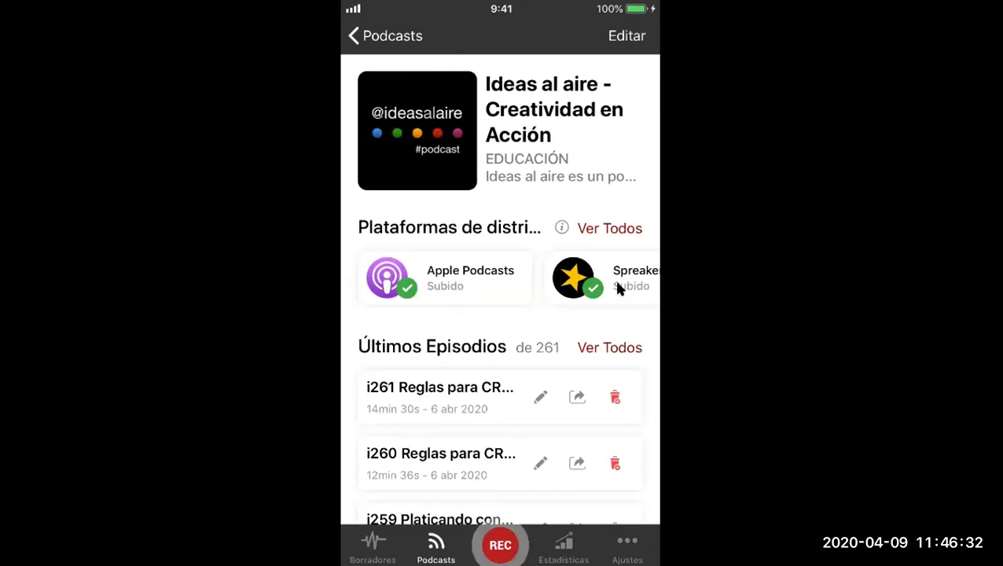
Look through the distribution platforms of the Ideas al aire podcast and return to the first one.
scroll(618, 289, "right", 5)
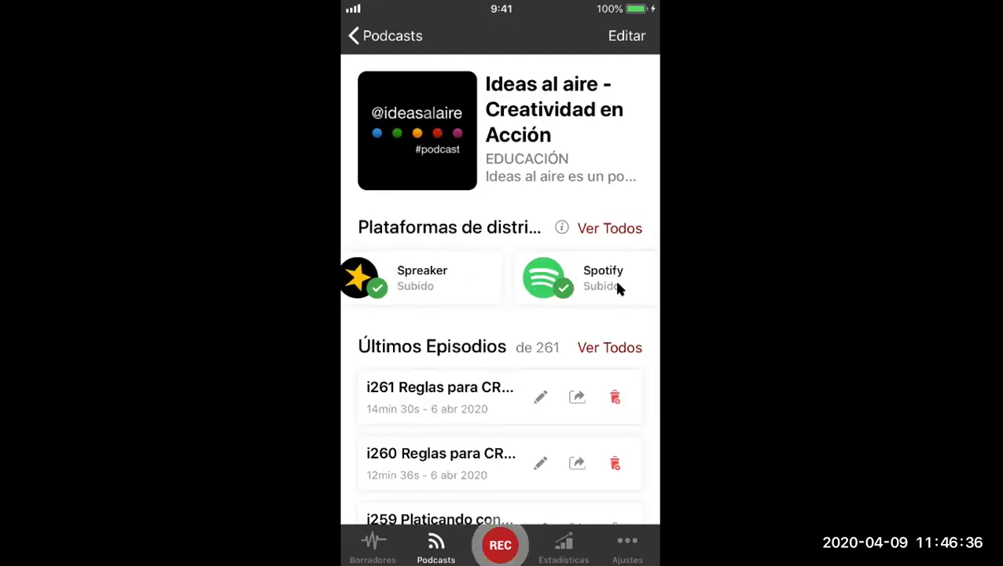
scroll(619, 289, "right", 5)
scroll(619, 289, "right", 5)
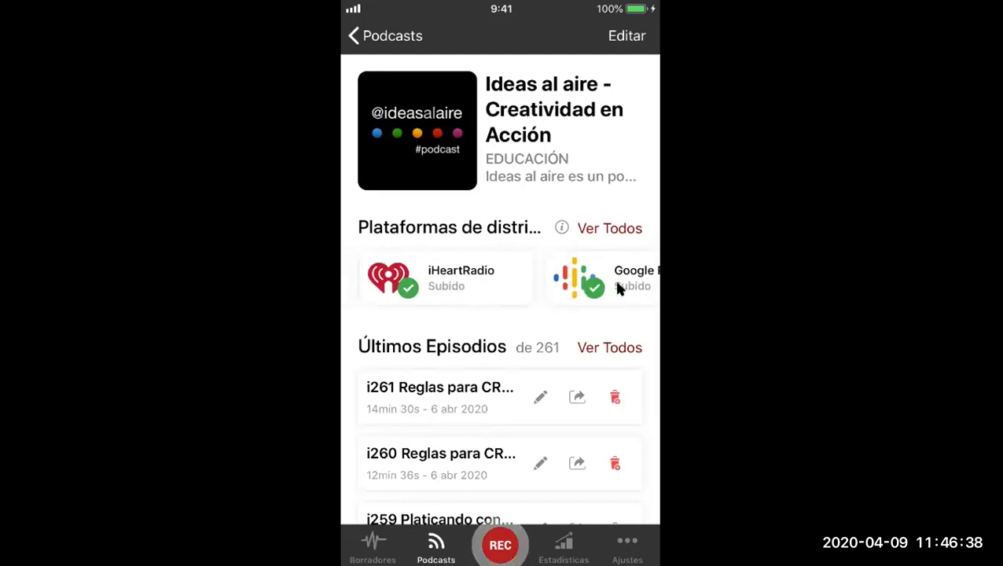
scroll(619, 290, "right", 5)
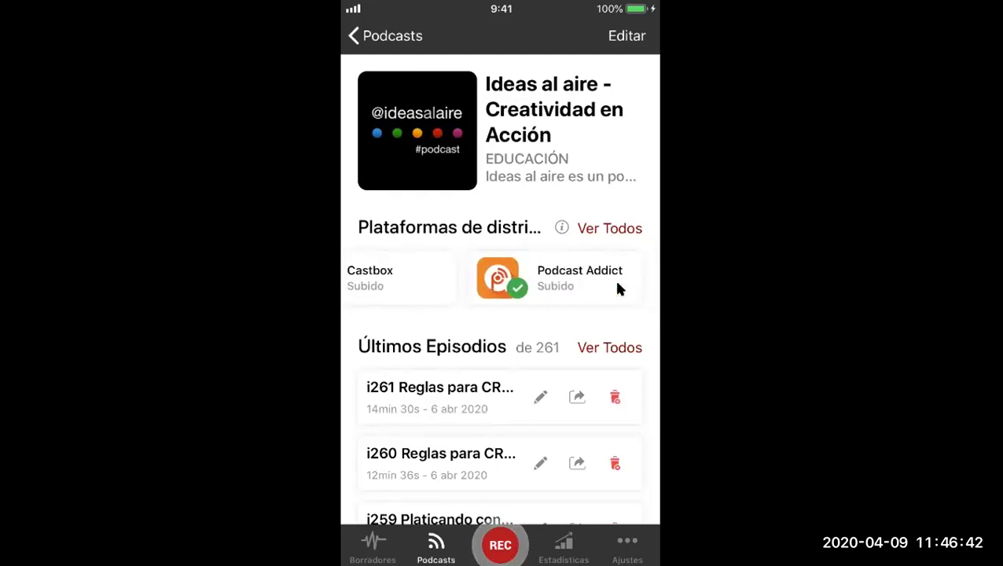
scroll(619, 290, "left", 5)
scroll(619, 290, "left", 5)
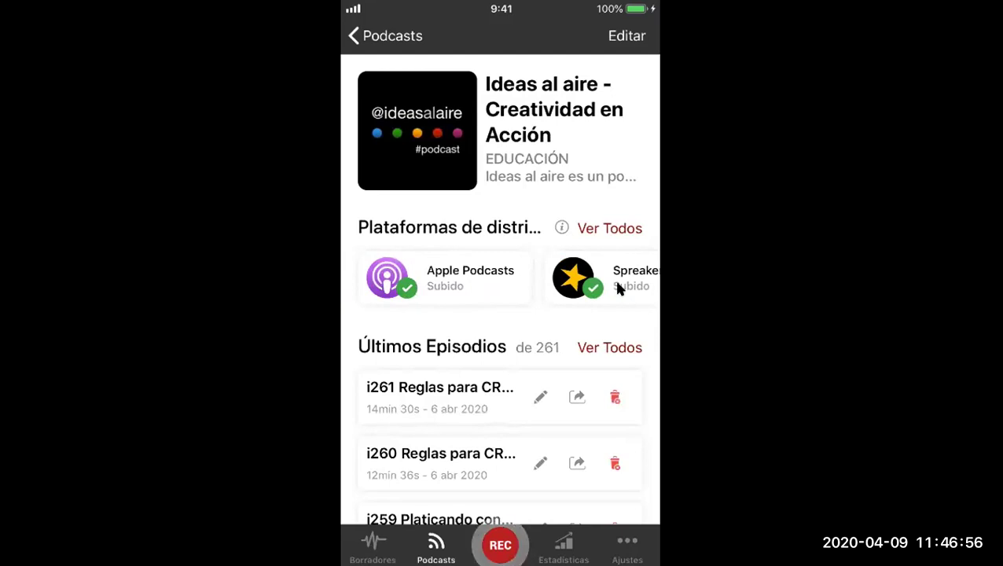
Open the latest episode, i261 Reglas para CREATIVOS, for editing and review its title, tags and description.
scroll(617, 289, "down", 5)
scroll(617, 290, "up", 2)
scroll(617, 289, "up", 3)
scroll(617, 289, "down", 1)
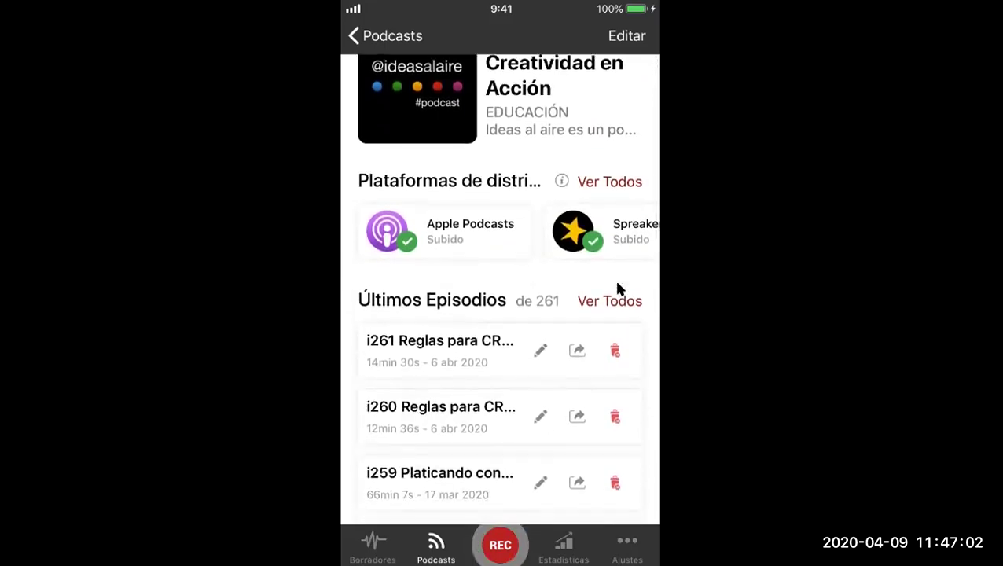
left_click(540, 350)
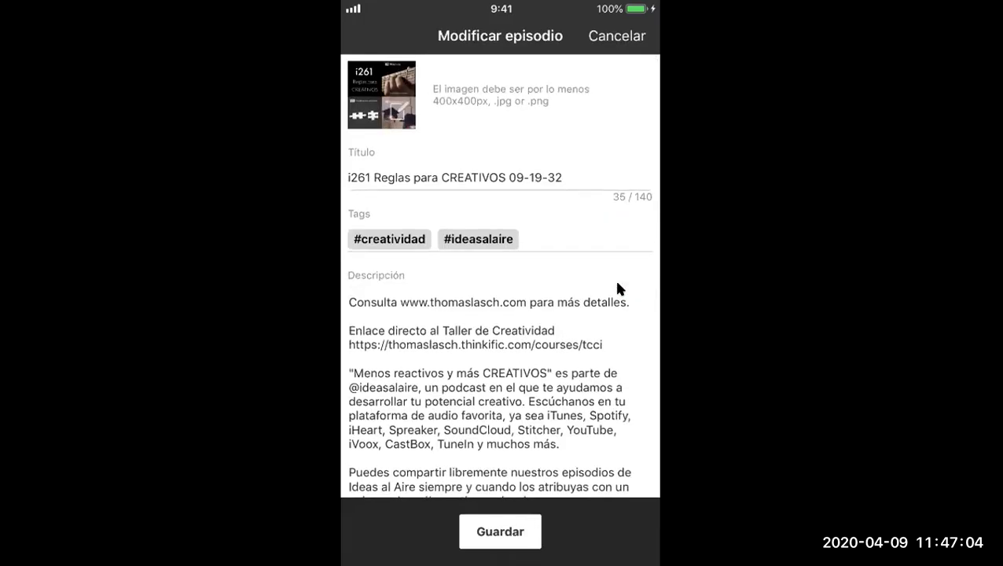
scroll(617, 289, "down", 10)
scroll(617, 289, "up", 10)
scroll(617, 290, "up", 5)
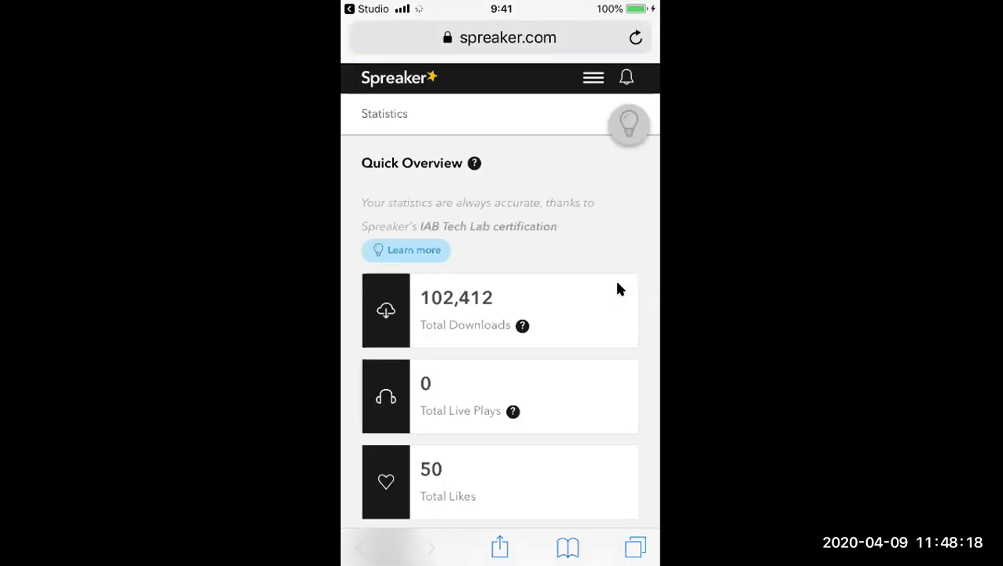
Examine the Spreaker statistics page, covering the overview figures, the downloads chart for the last 30 days and the podcast list.
scroll(618, 289, "down", 2)
scroll(618, 289, "down", 8)
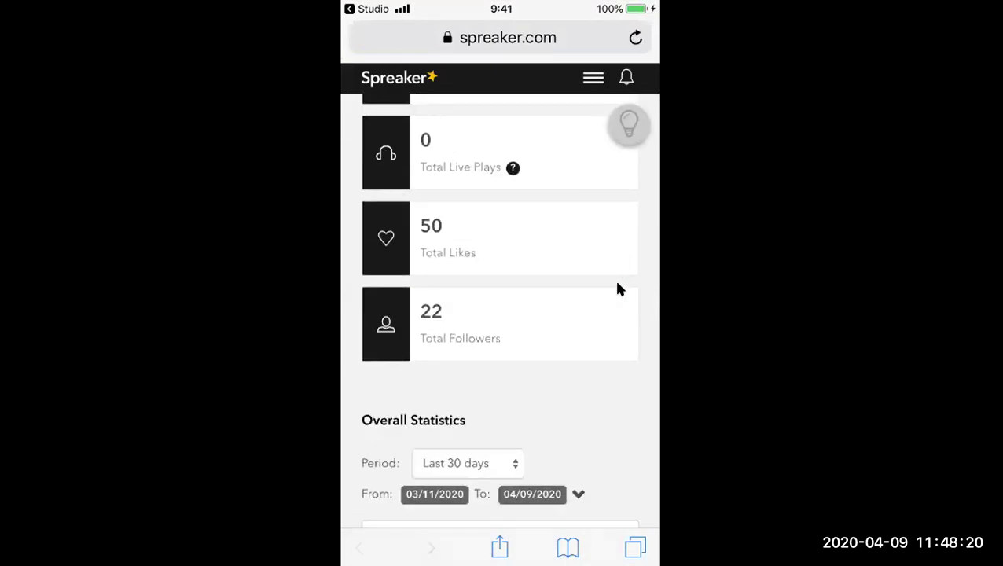
scroll(618, 290, "down", 5)
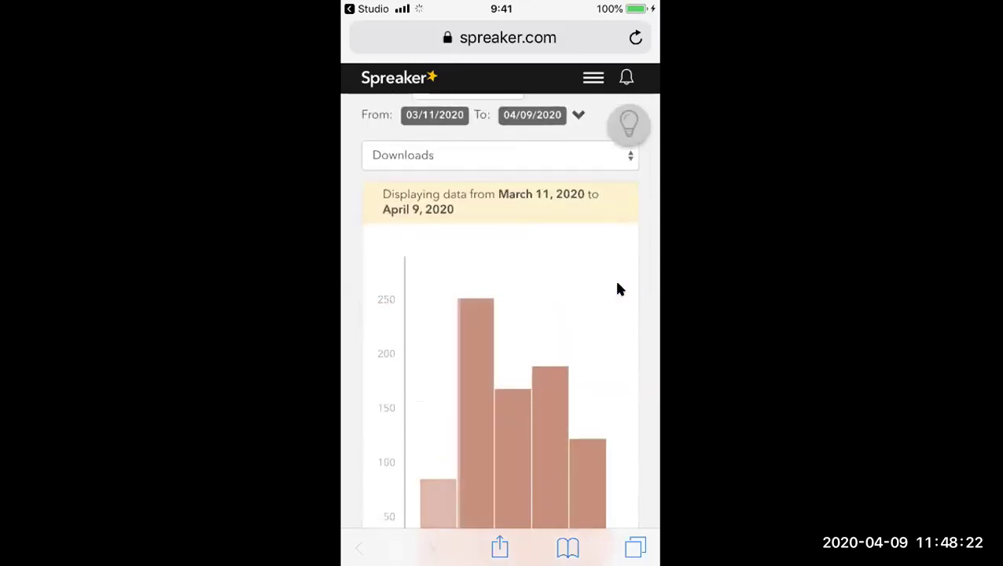
scroll(618, 289, "down", 5)
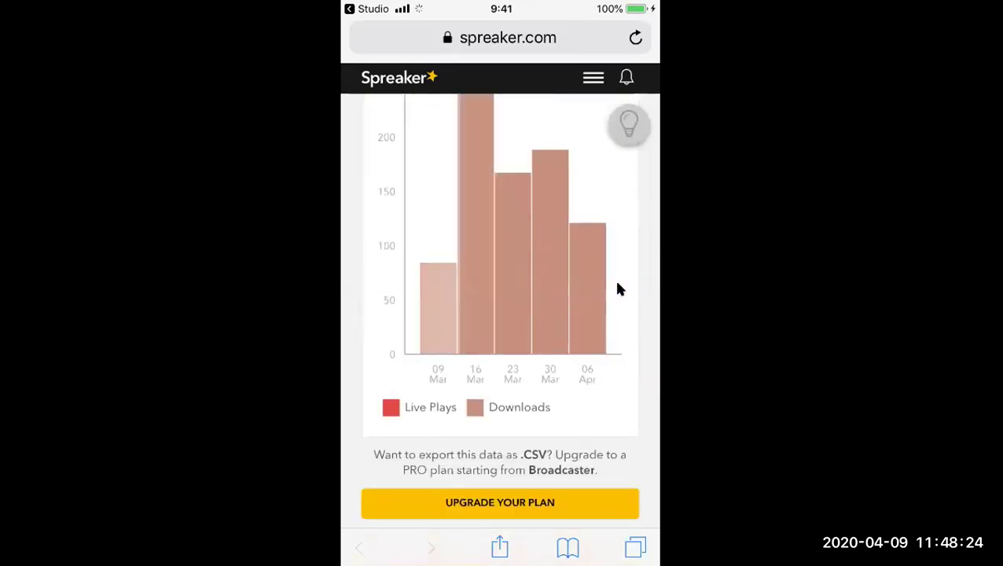
scroll(618, 290, "down", 5)
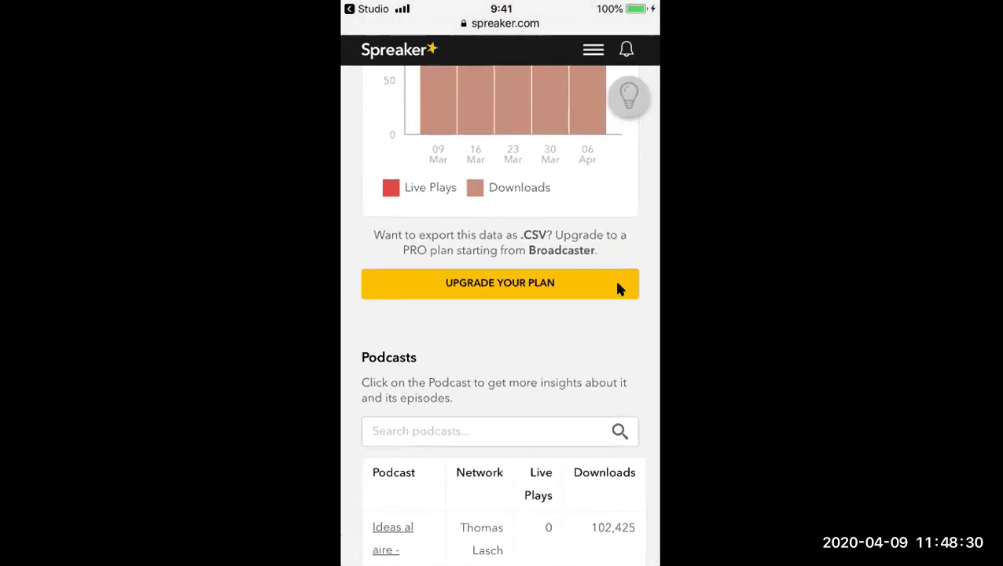
scroll(618, 289, "up", 4)
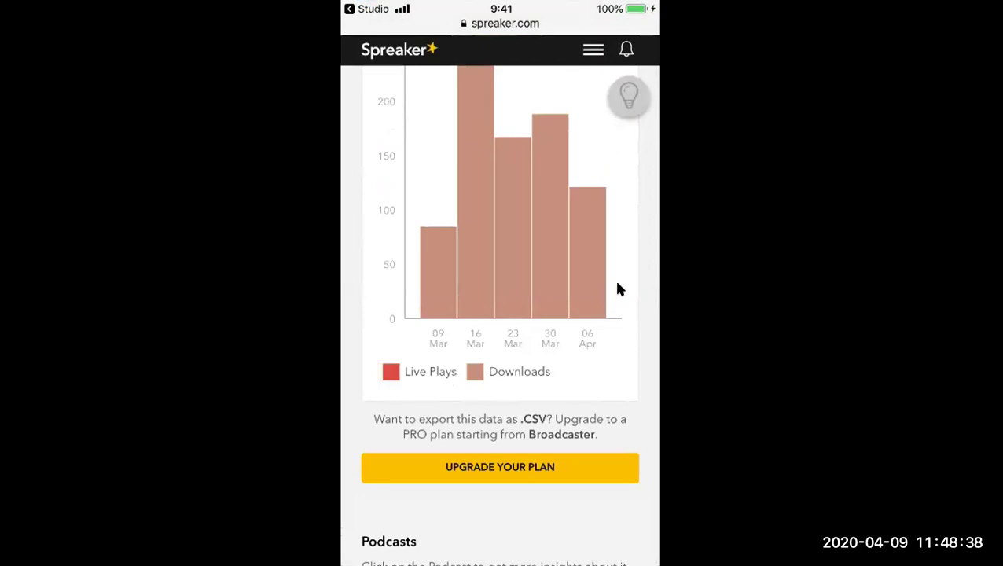
Return to the start of the Spreaker statistics page and cancel the live-or-offline recording choice in Spreaker Studio.
scroll(618, 289, "up", 4)
scroll(617, 290, "up", 10)
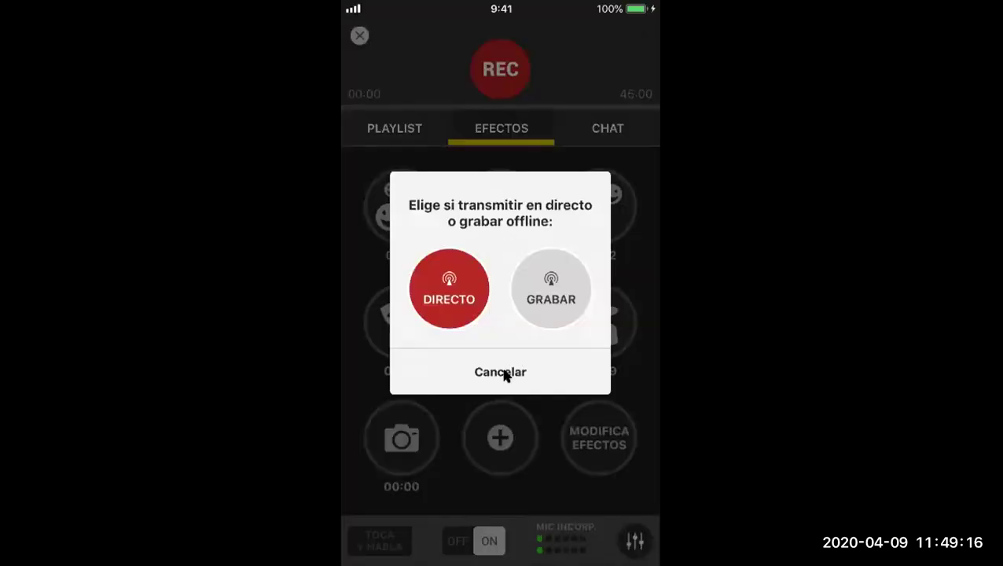
left_click(504, 375)
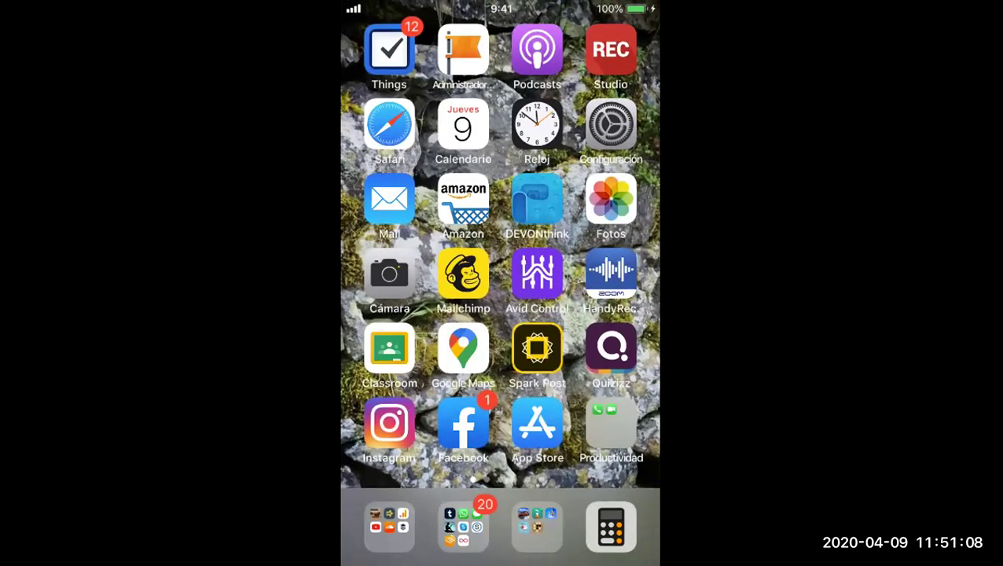
Open Spark Post on the phone and look through the sources offered for creating designs and collages.
left_click(536, 348)
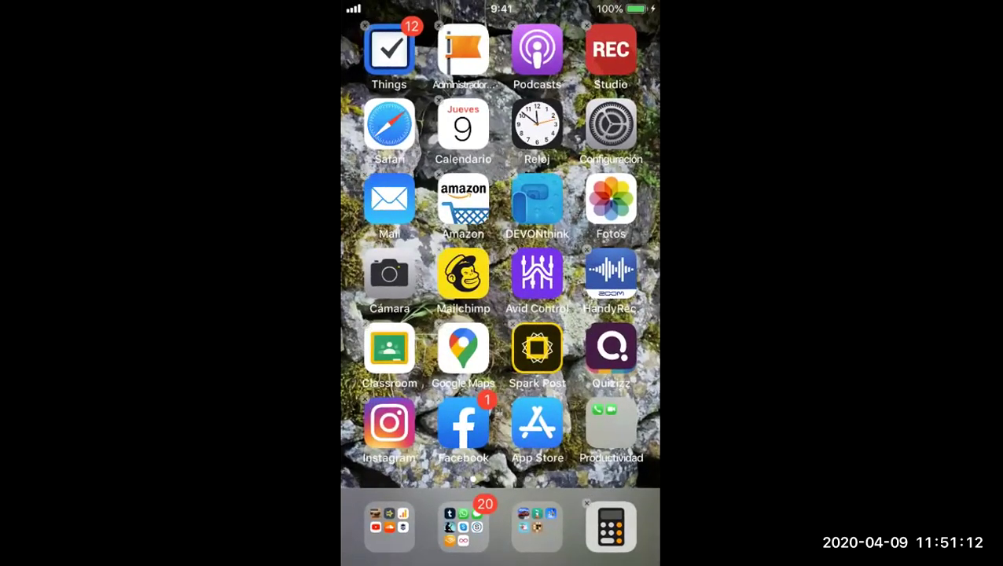
left_click(537, 347)
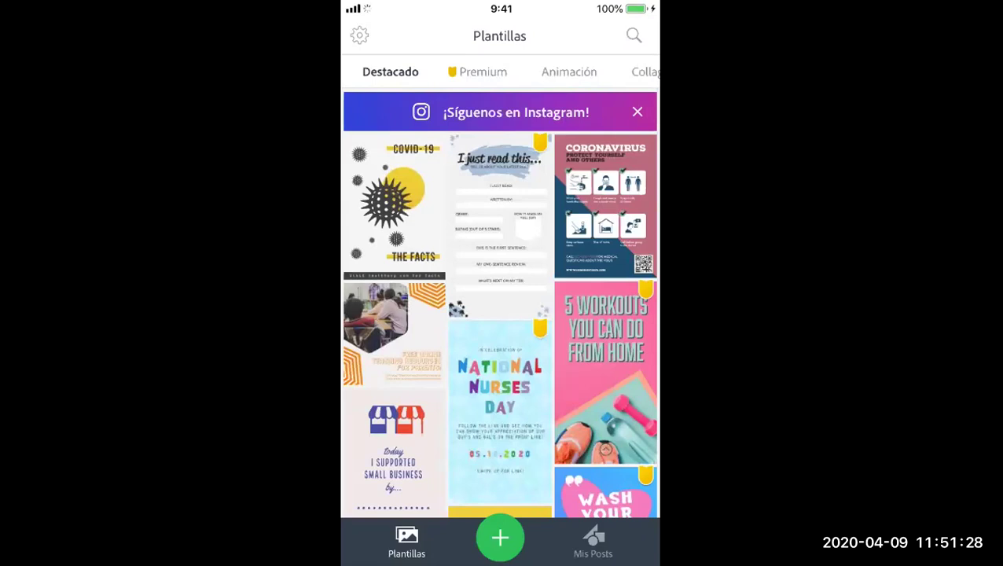
left_click(500, 538)
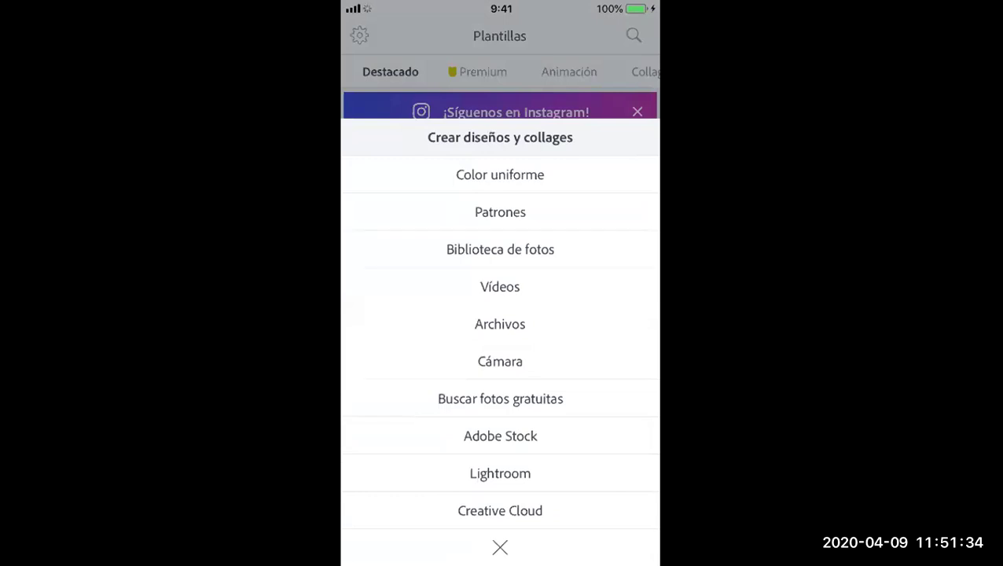
left_click(500, 547)
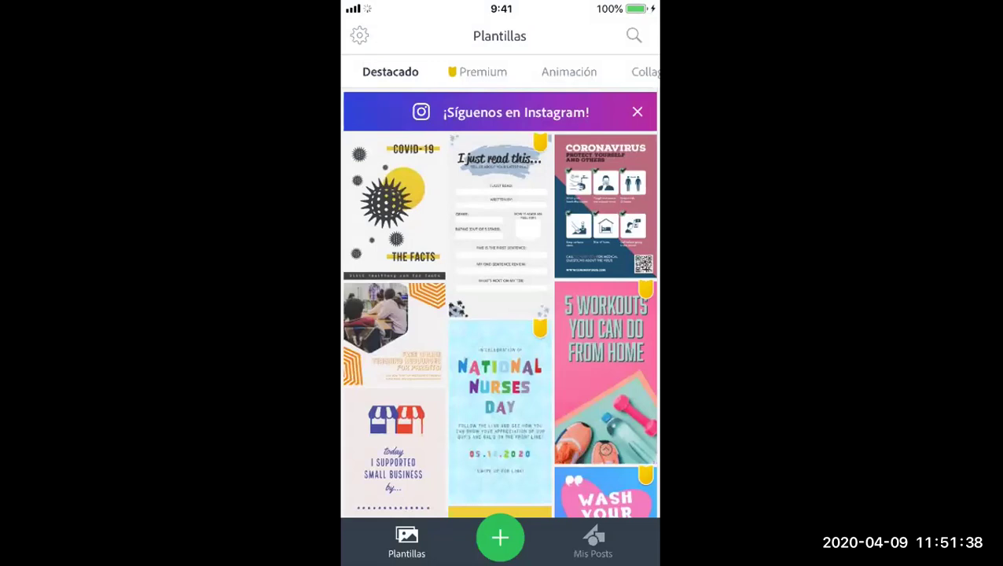
Find the Women's Travel Expo template among the featured templates and remix it.
scroll(500, 302, "down", 15)
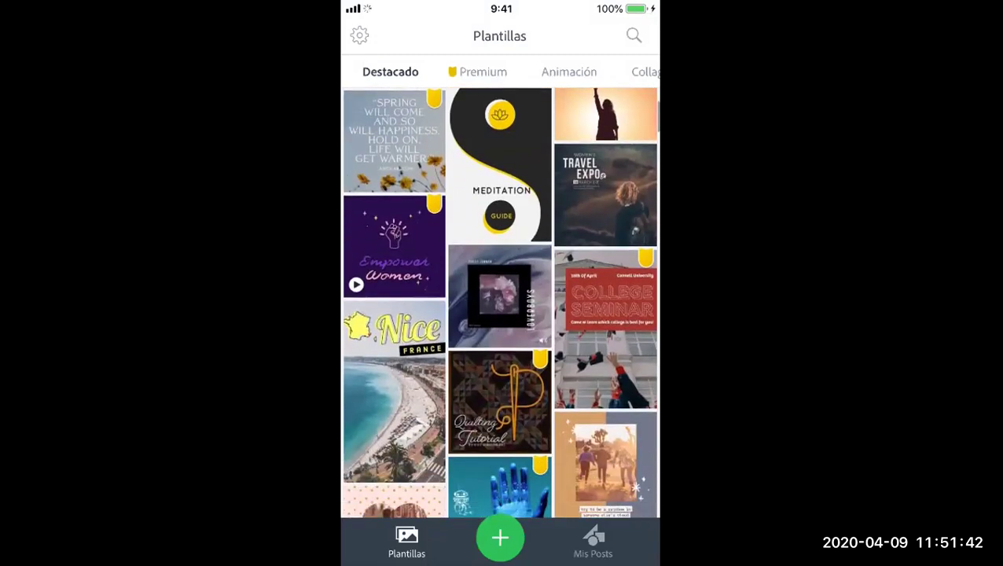
left_click(605, 188)
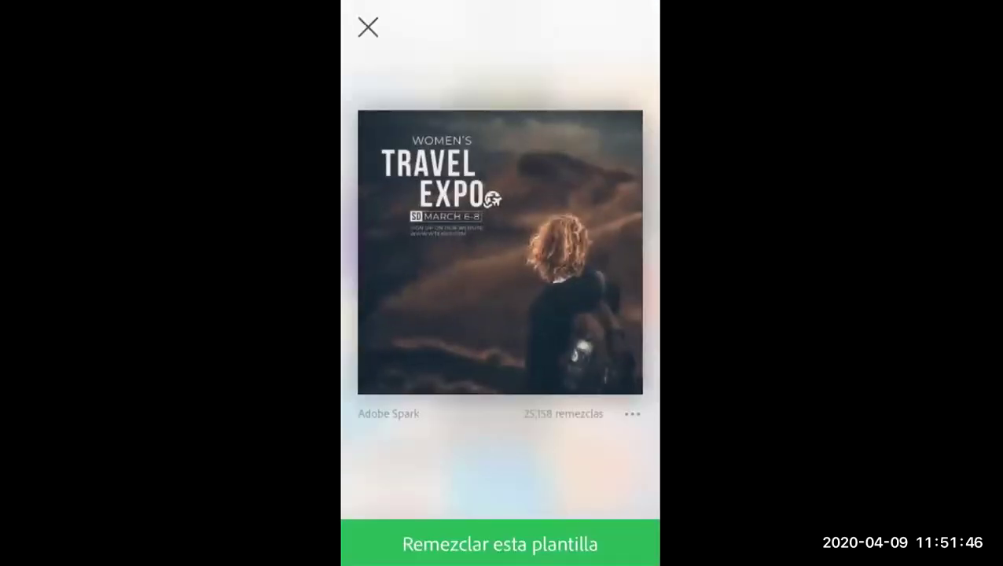
left_click(500, 544)
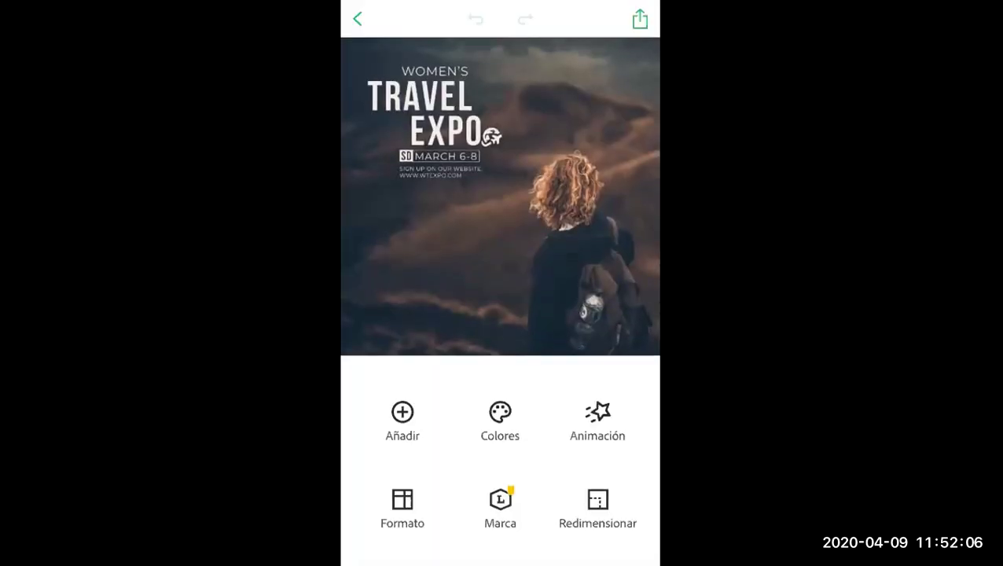
Look through the layout options for the Travel Expo design.
left_click(402, 507)
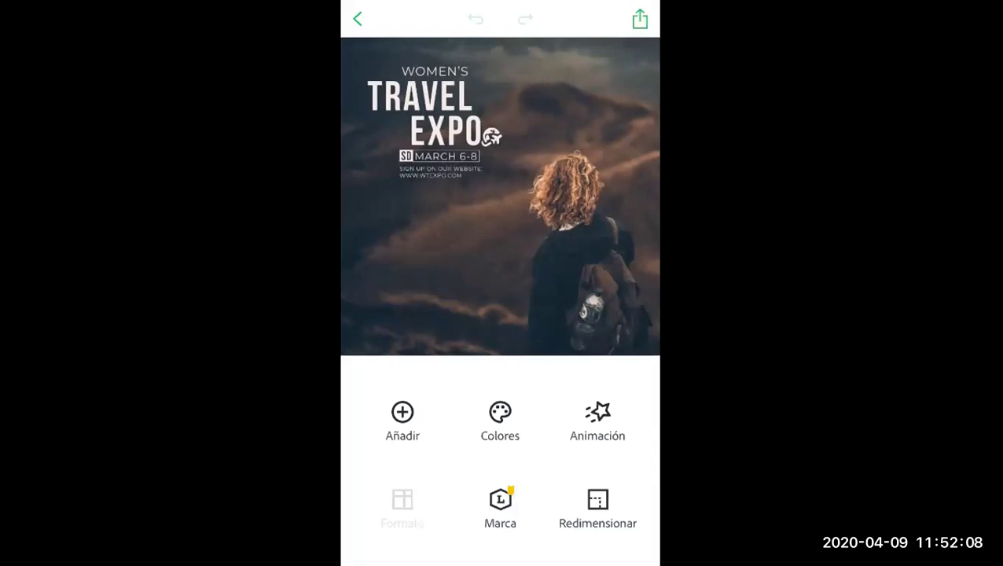
scroll(500, 466, "left", 5)
scroll(500, 465, "right", 10)
scroll(500, 465, "left", 10)
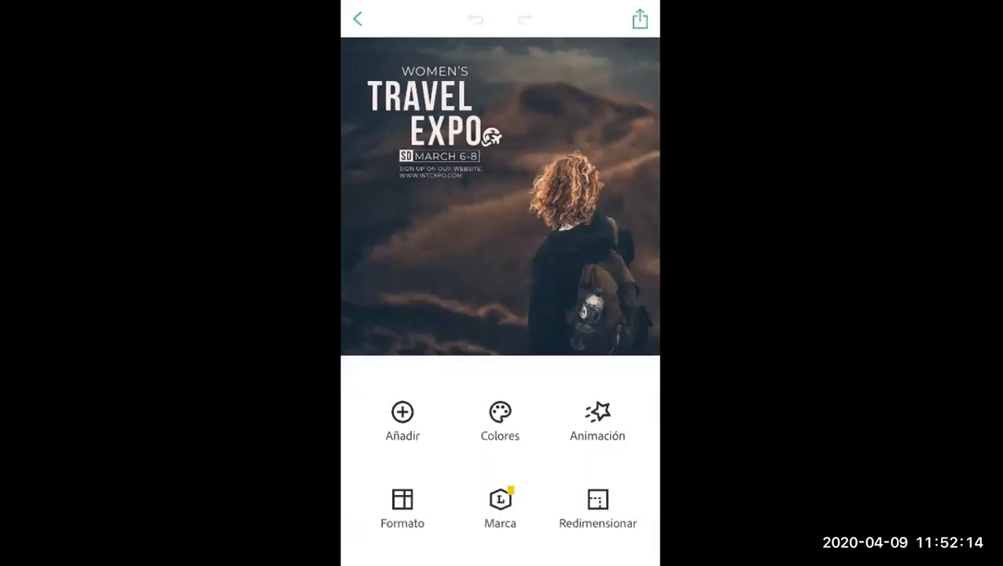
Preview the design at its original size and resize it to the Facebook post format.
left_click(597, 507)
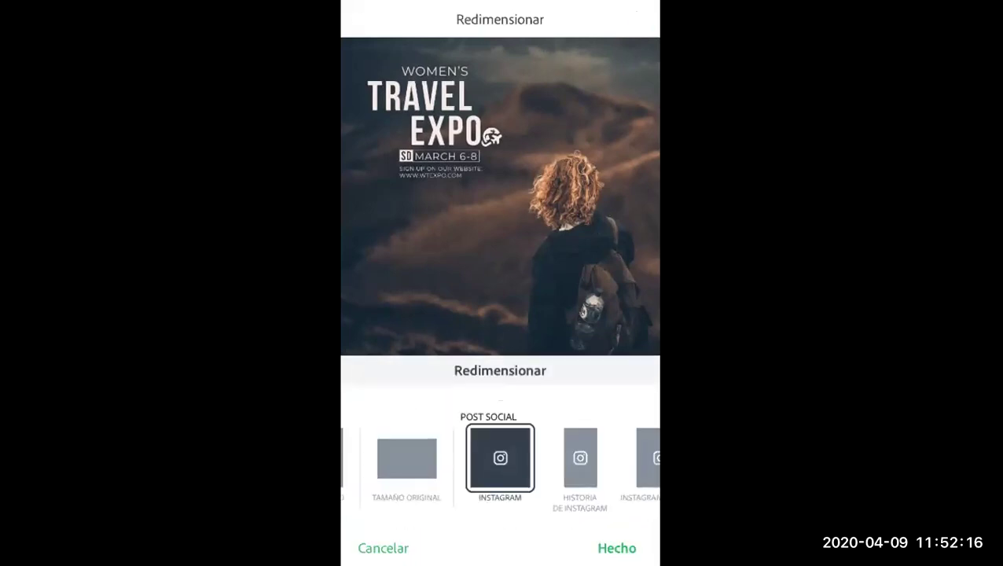
scroll(500, 464, "left", 3)
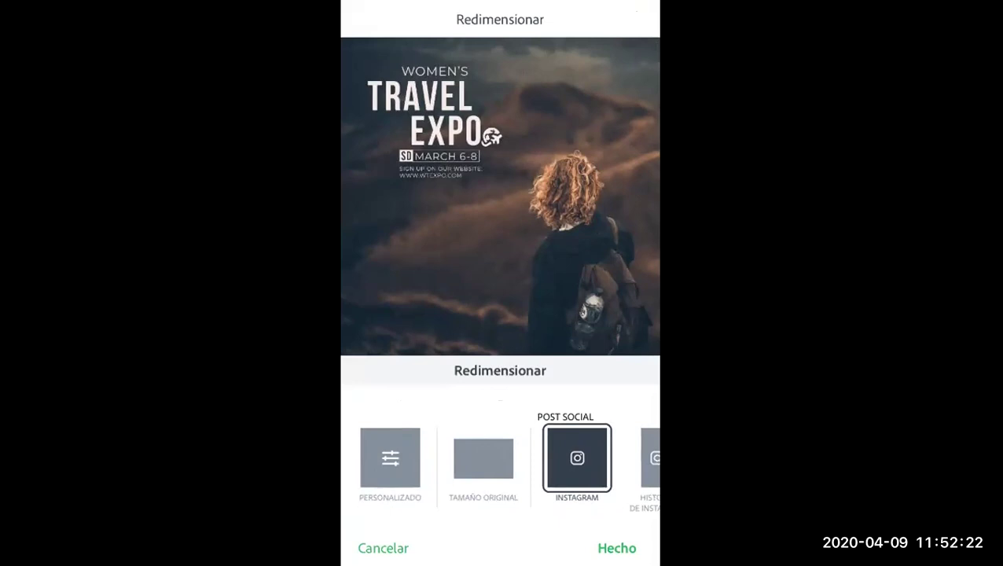
left_click(483, 458)
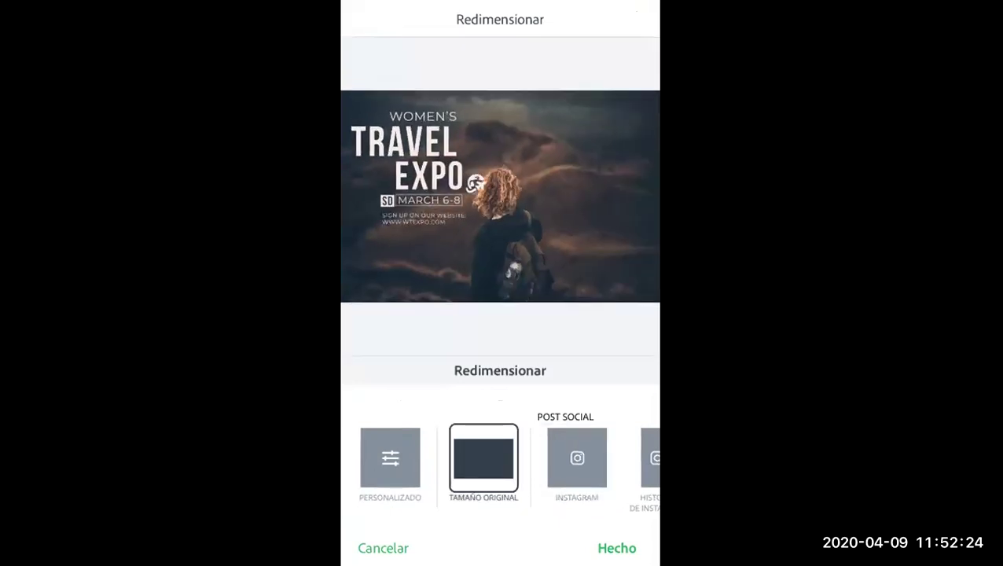
left_click_drag(598, 458, 354, 458)
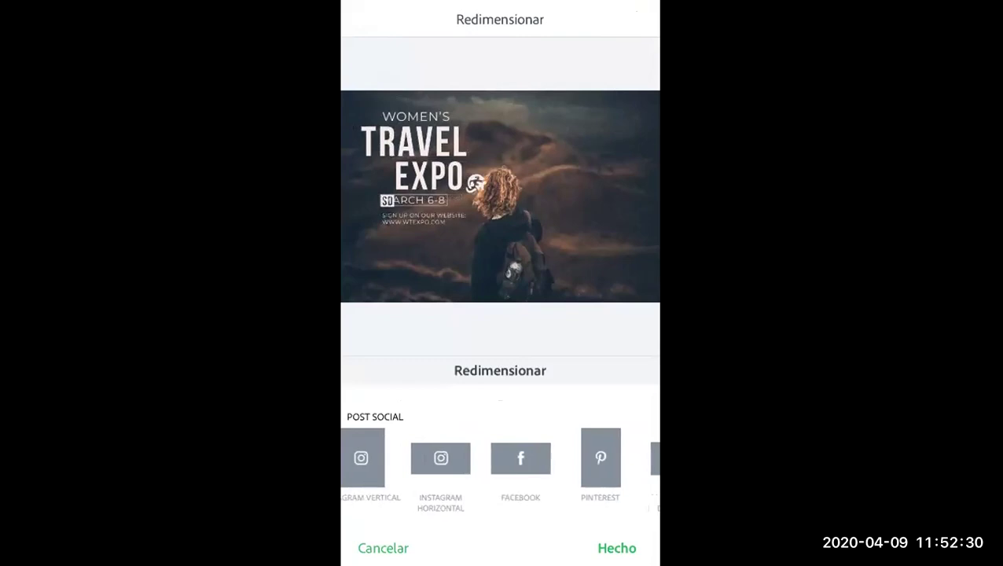
left_click(520, 457)
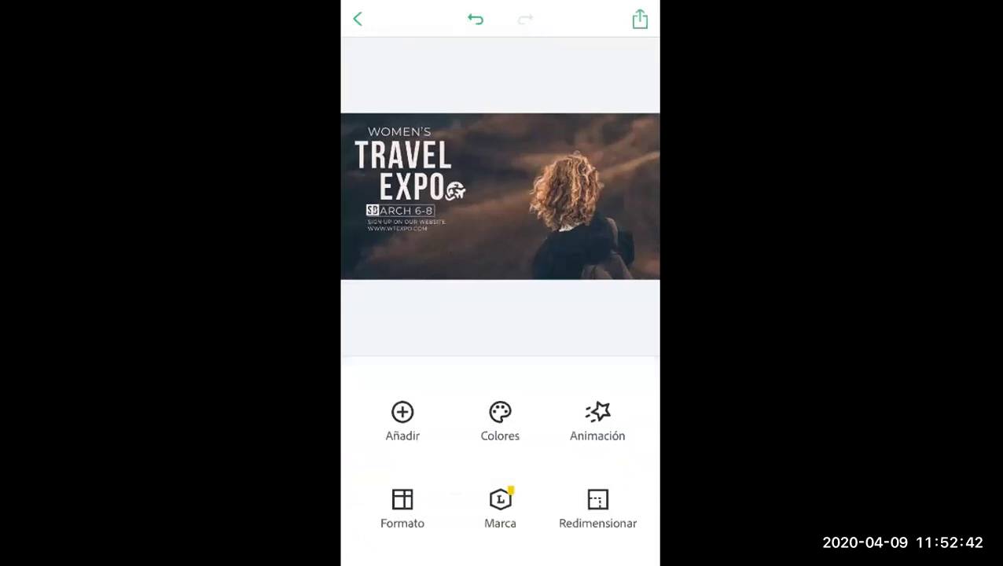
Inspect the editing options for the TRAVEL text, the woman's image and the image layer behind the title.
left_click(402, 165)
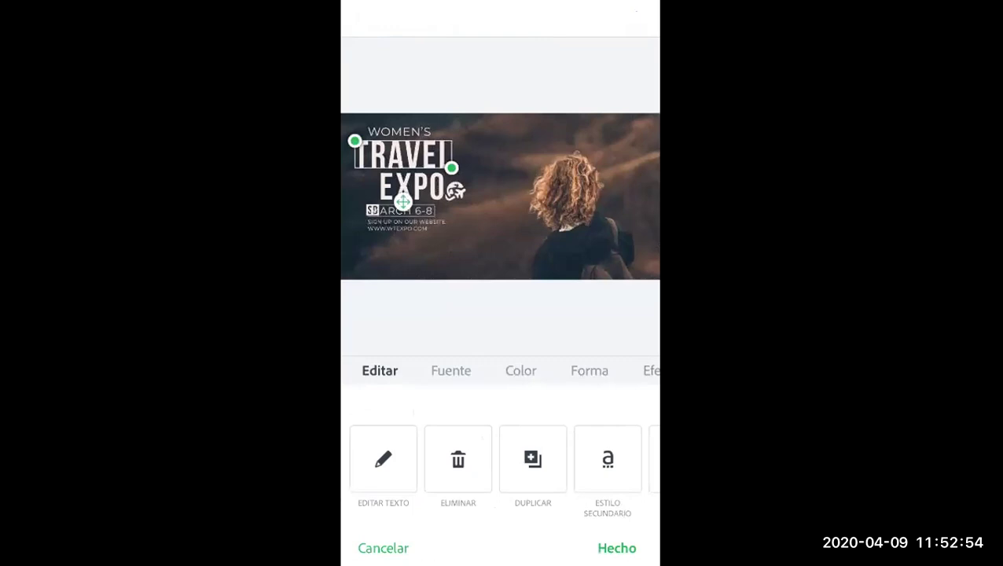
left_click(574, 204)
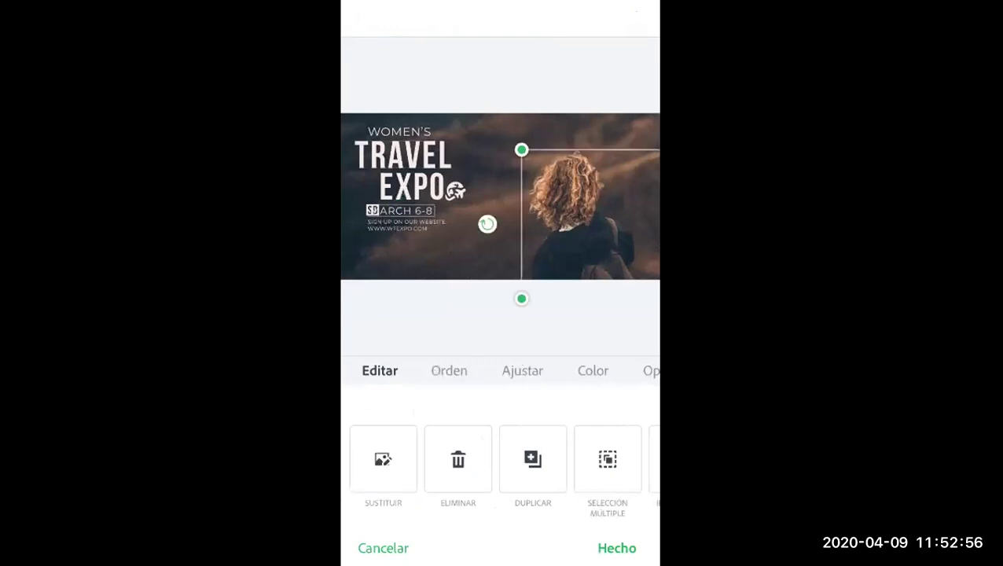
left_click(403, 180)
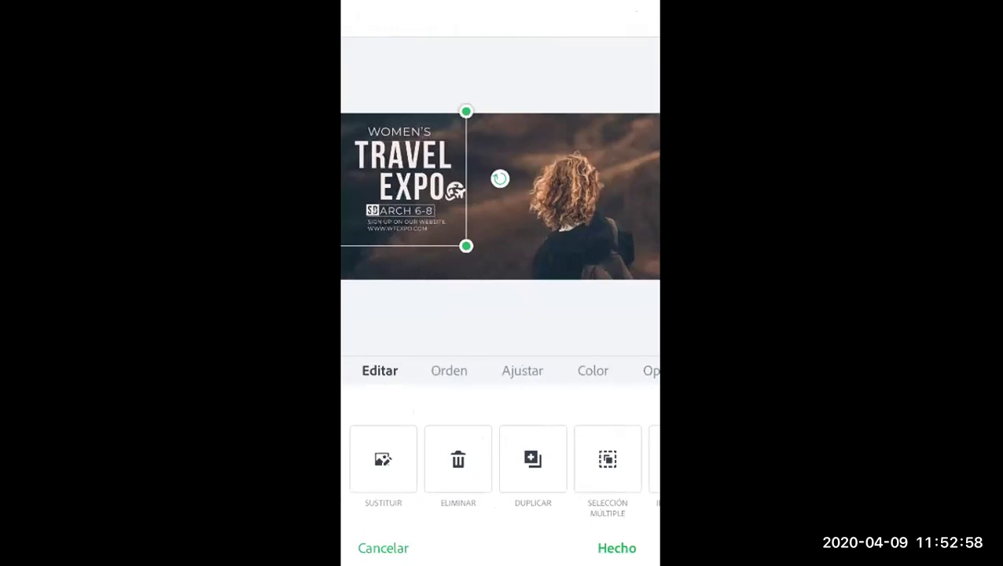
Leave the mirrored phone display, return to the Mac desktop and cancel the iPhone software update in iTunes.
key("super+h")
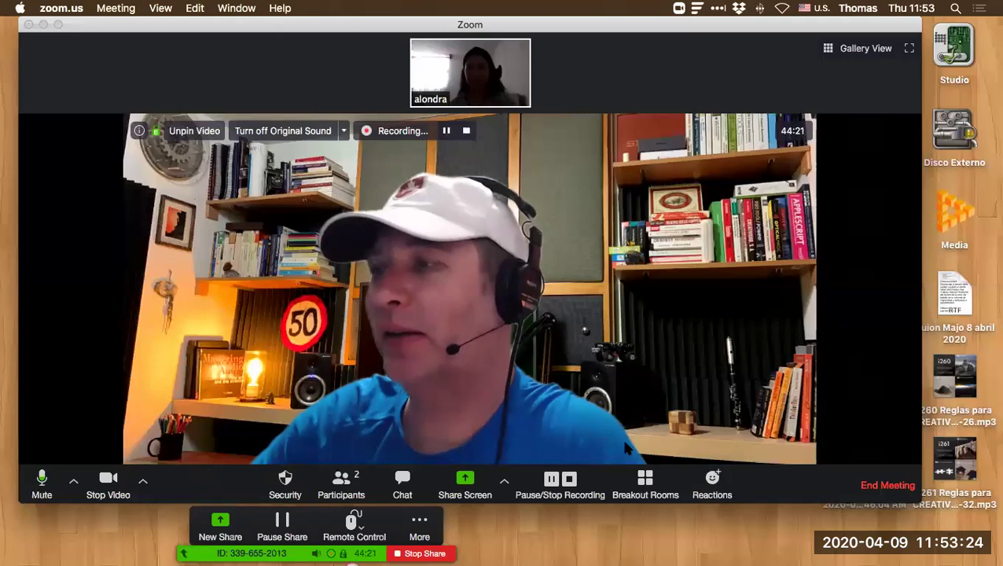
key("ctrl+Right")
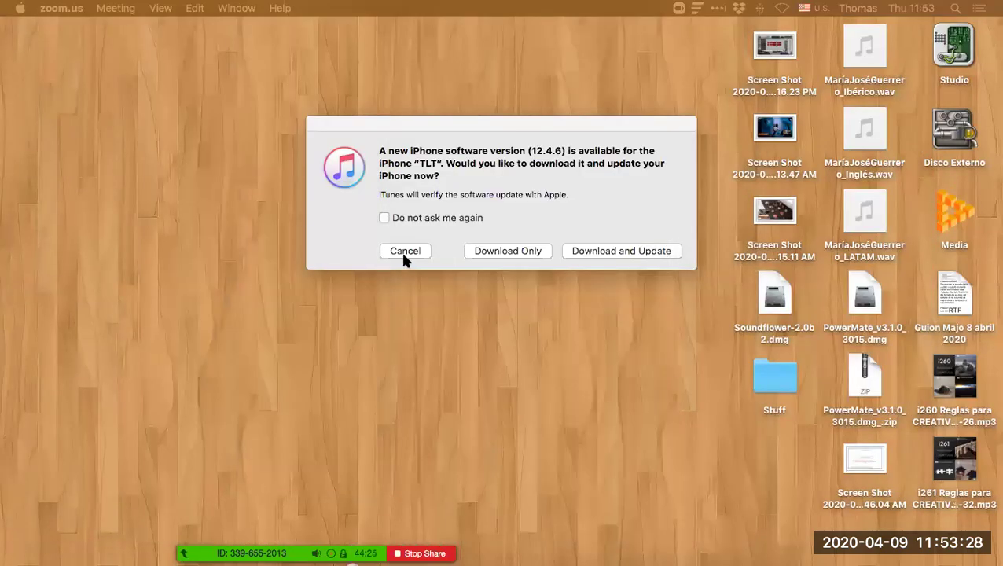
left_click(402, 251)
Switch to Safari, load spreaker.com in the current Classroom tab and shift the browser window slightly.
mouse_move(301, 553)
mouse_move(259, 543)
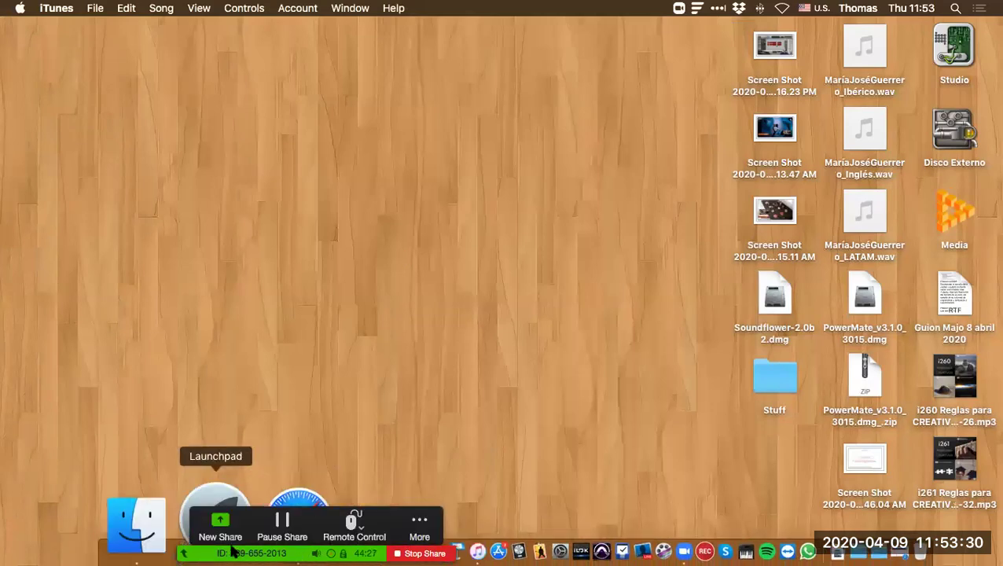
left_click(249, 499)
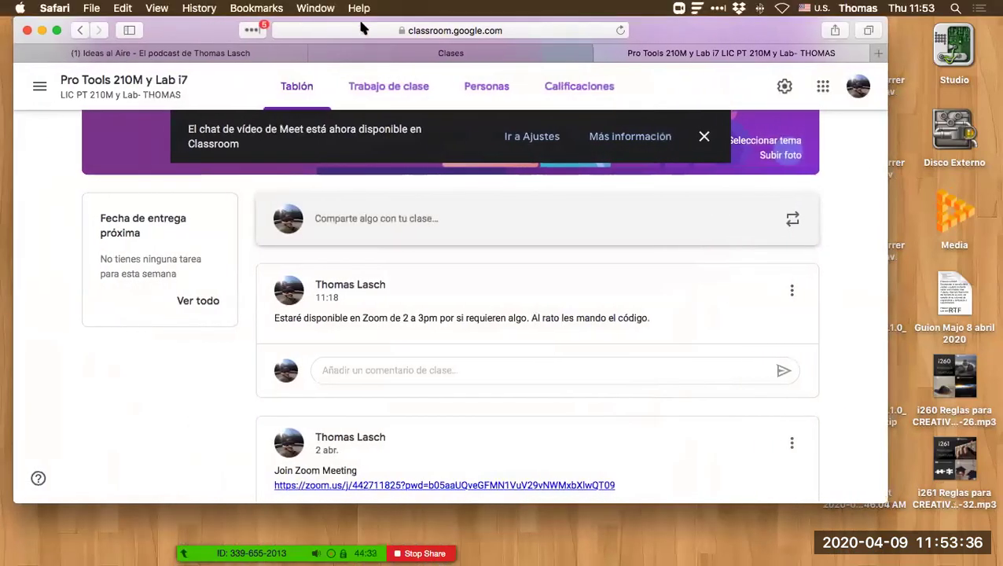
left_click(443, 28)
type("spreaker")
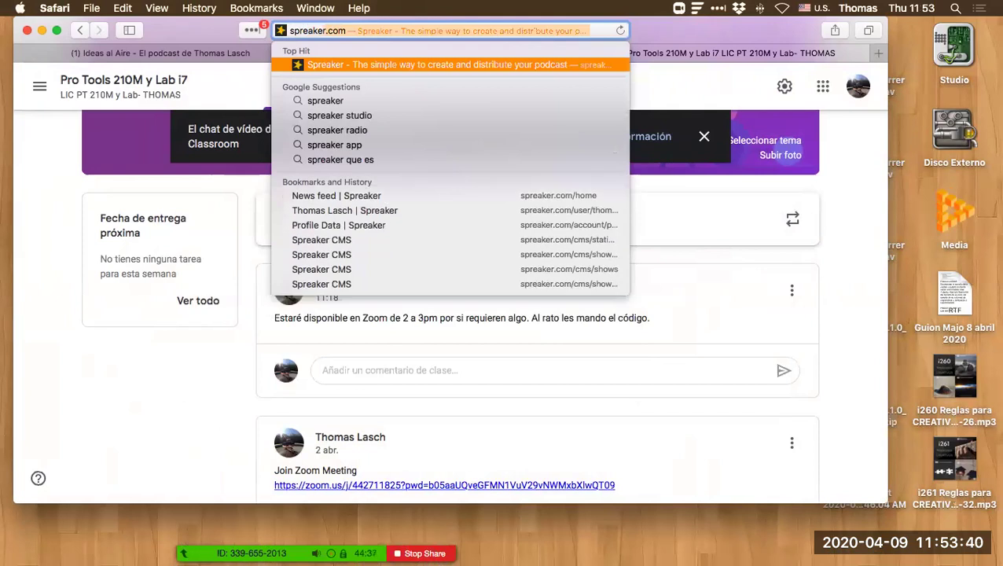
key("Return")
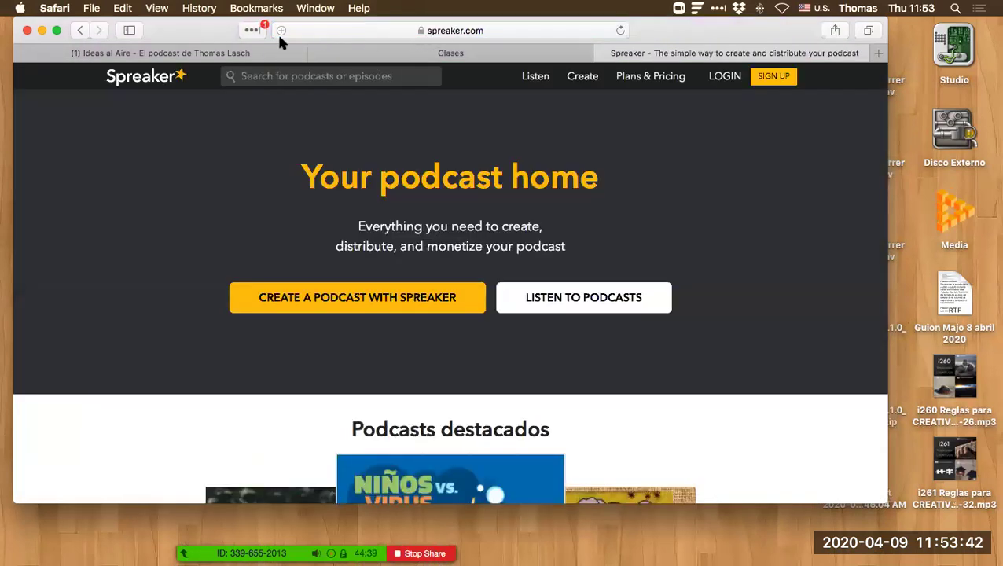
mouse_move(200, 37)
left_mouse_down()
mouse_move(206, 43)
mouse_move(195, 44)
left_mouse_up()
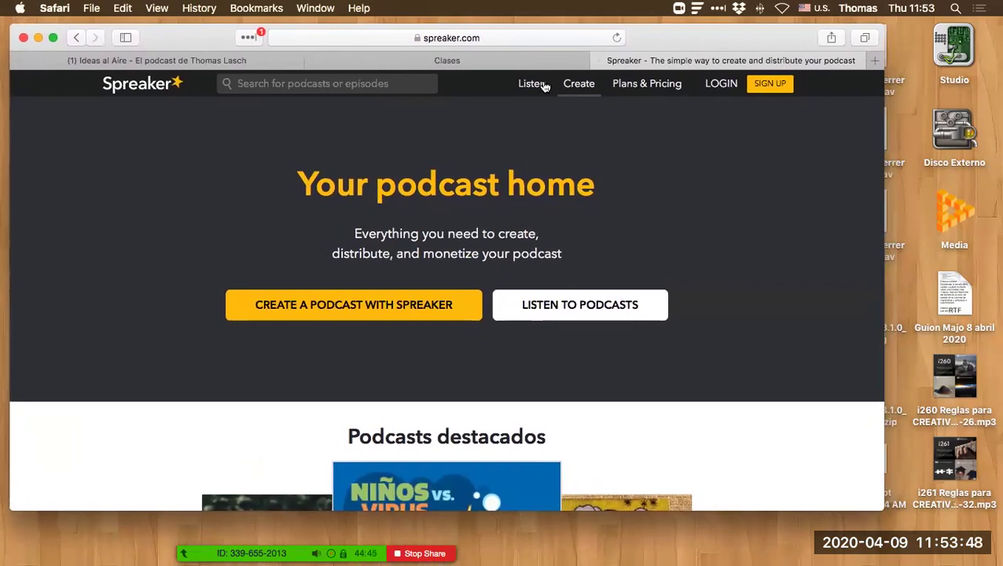
Open Spreaker's Plans and Pricing page from the site footer and compare the professional plans' prices and features.
scroll(540, 234, "down", 20)
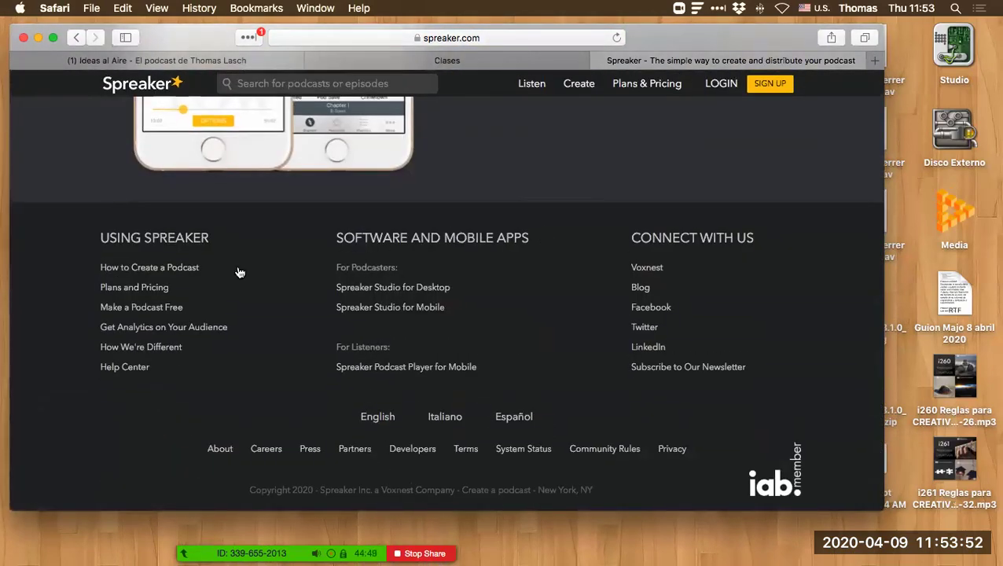
left_click(145, 289)
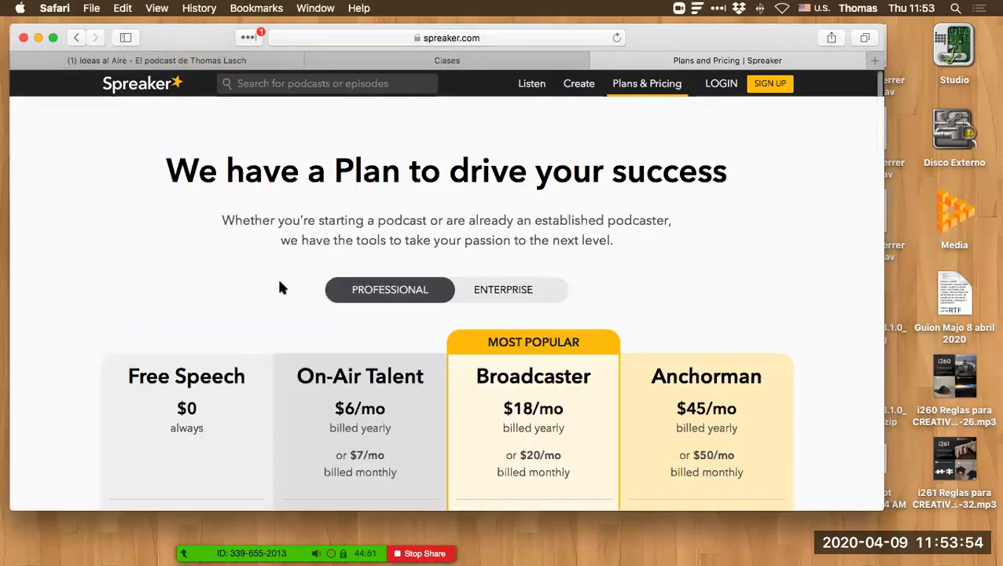
scroll(157, 393, "down", 6)
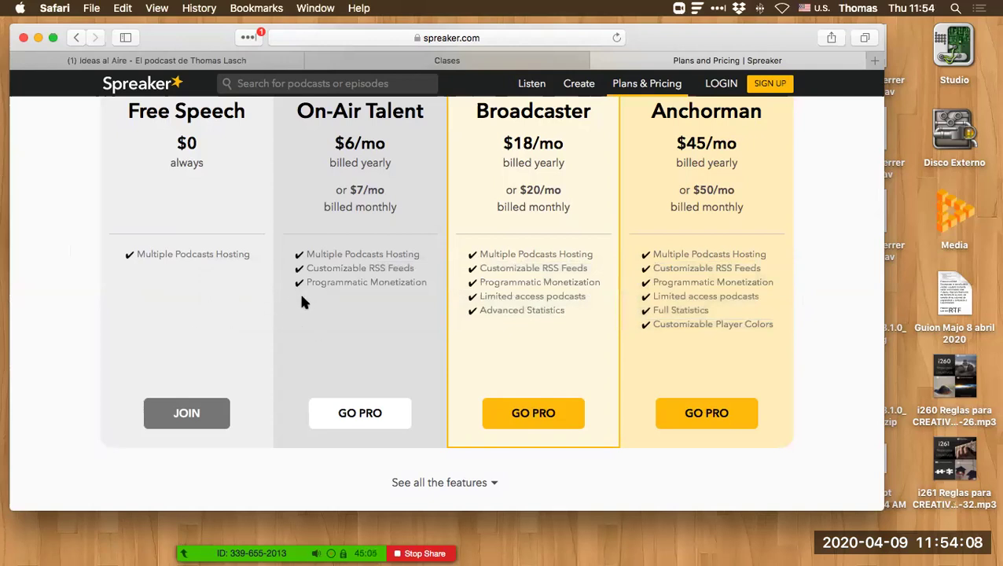
scroll(323, 290, "up", 3)
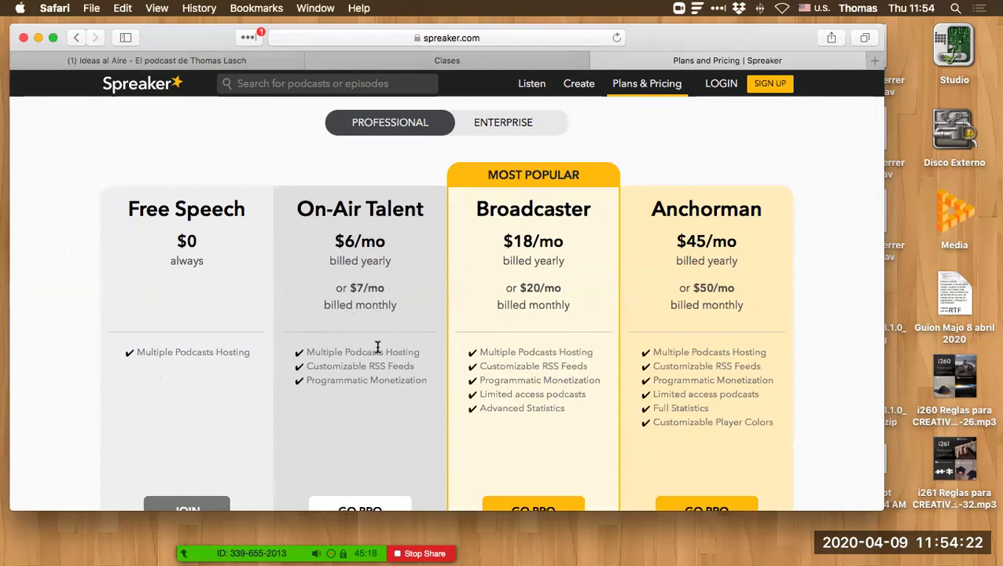
Highlight Customizable RSS Feeds and Programmatic Monetization in turn in the On-Air Talent plan, and review the feature lists.
left_click_drag(306, 366, 416, 366)
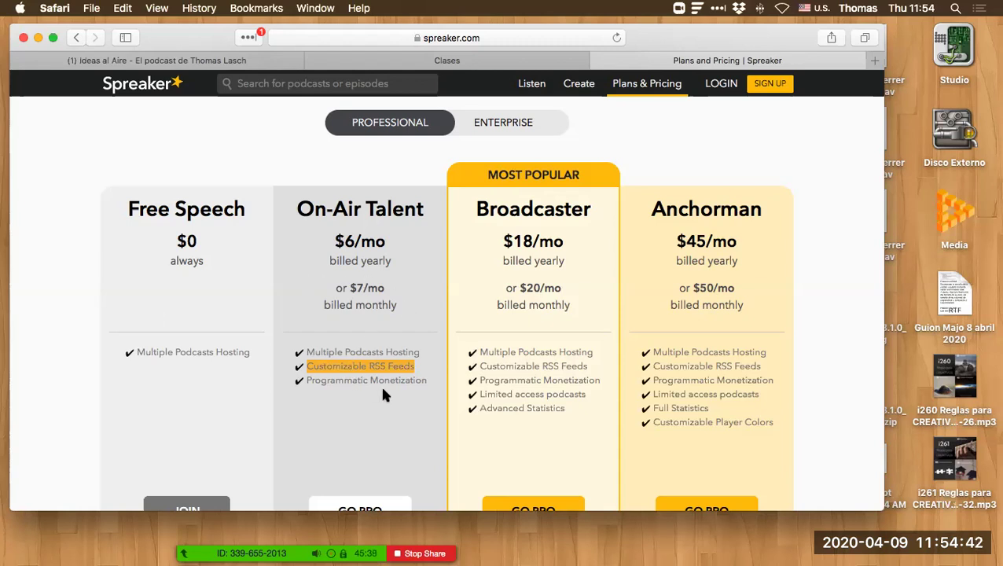
left_click_drag(427, 383, 308, 381)
scroll(340, 379, "down", 2)
scroll(340, 380, "down", 2)
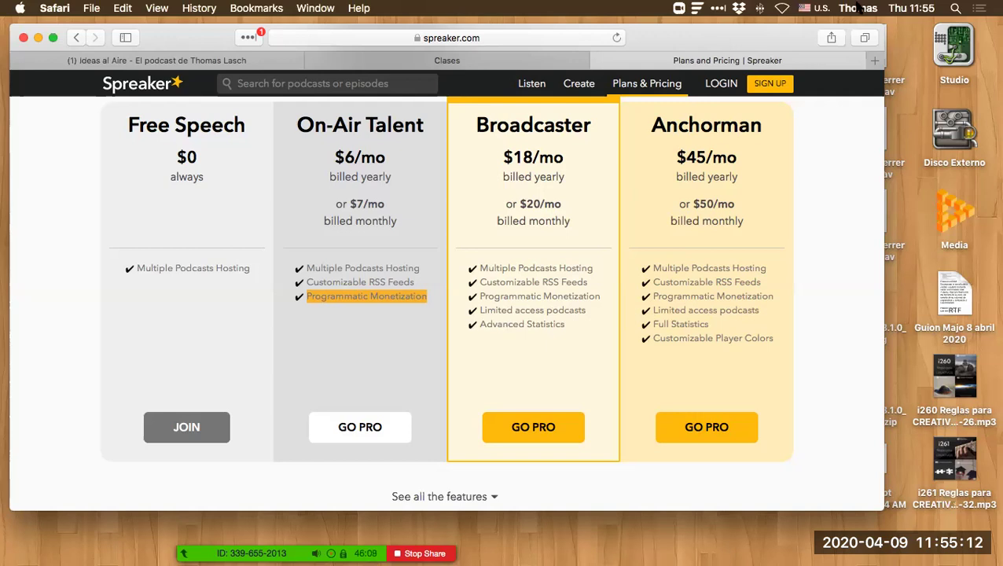
left_click_drag(193, 38, 200, 35)
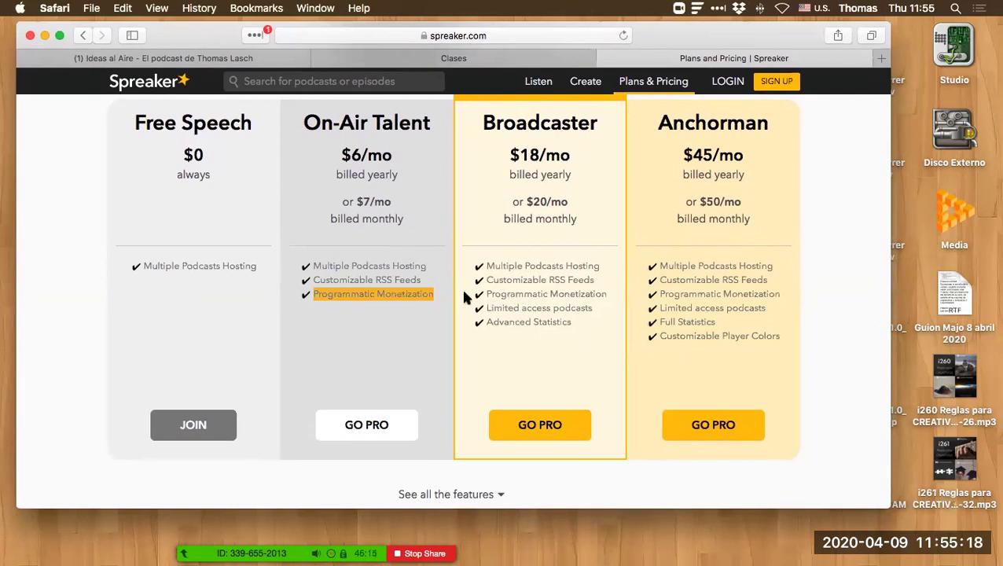
Log in to the Spreaker account and open its home news feed.
left_click(727, 81)
left_click(441, 382)
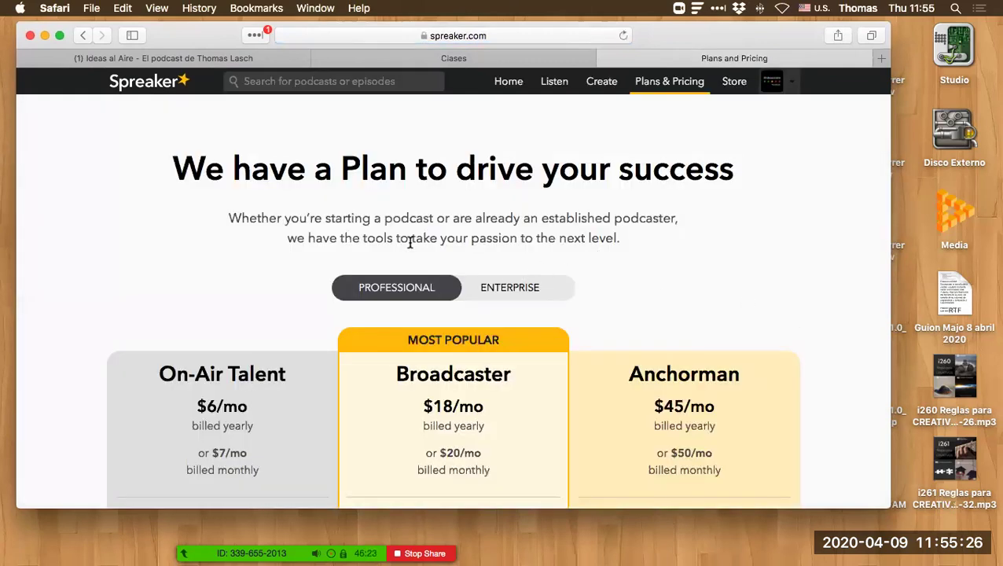
left_click(512, 83)
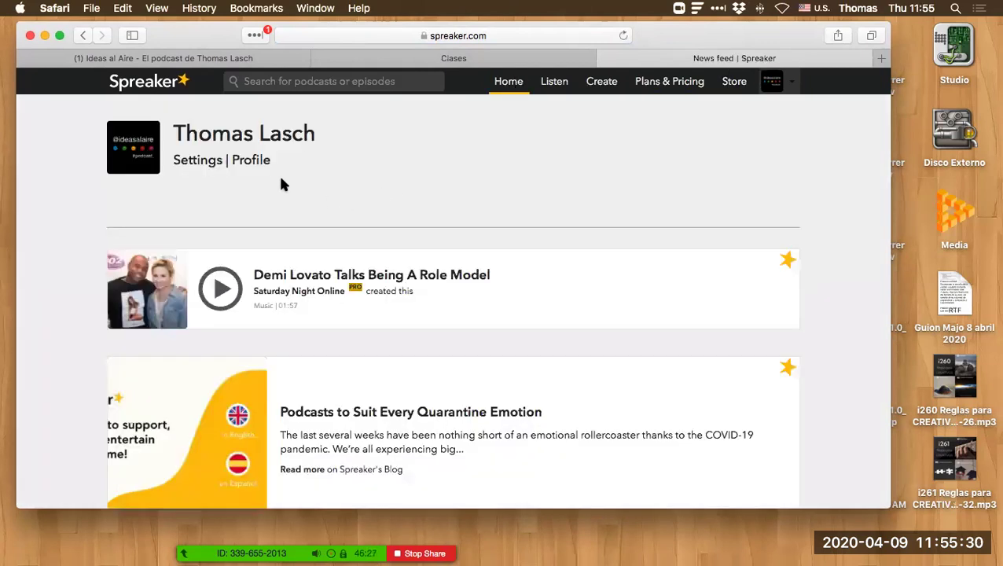
Open the account's public profile and the full page of the Ideas al aire podcast, and review its details and description.
left_click(246, 162)
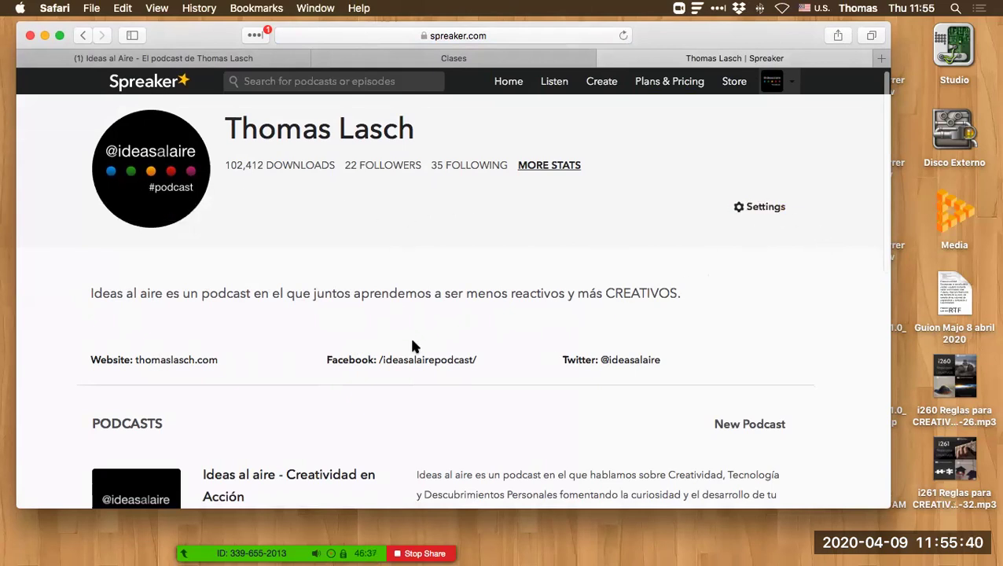
scroll(414, 347, "down", 5)
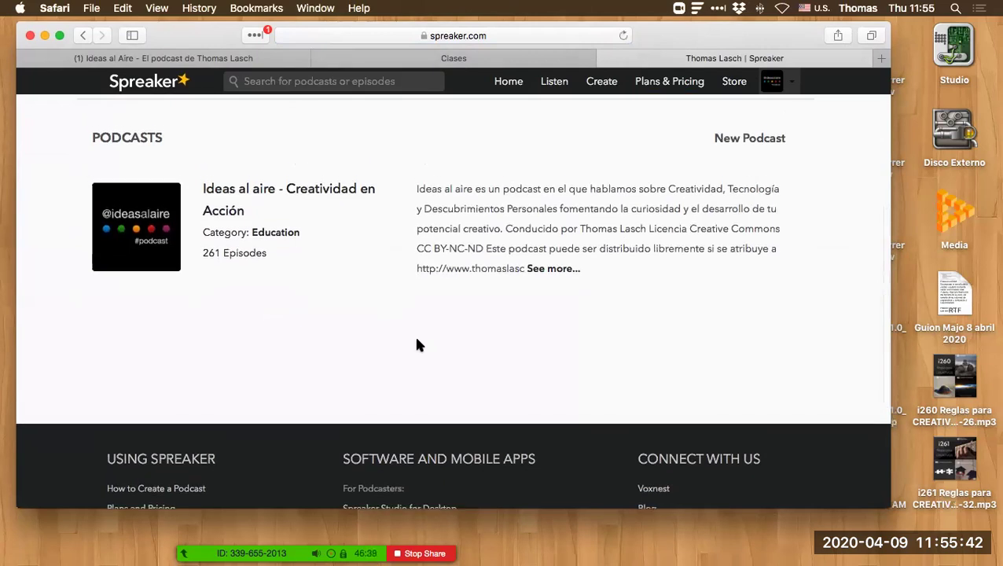
left_click(552, 269)
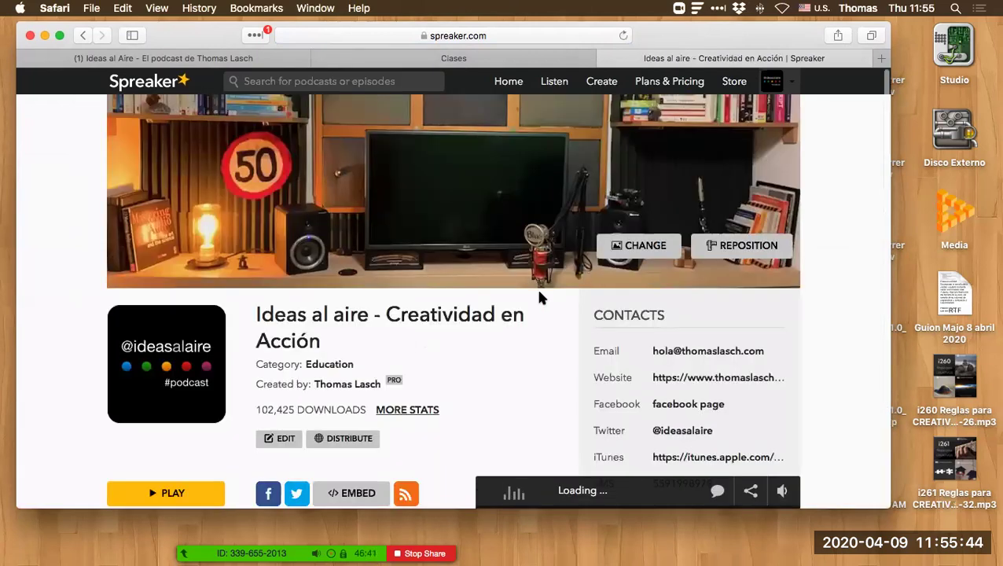
scroll(520, 369, "down", 5)
scroll(522, 375, "down", 10)
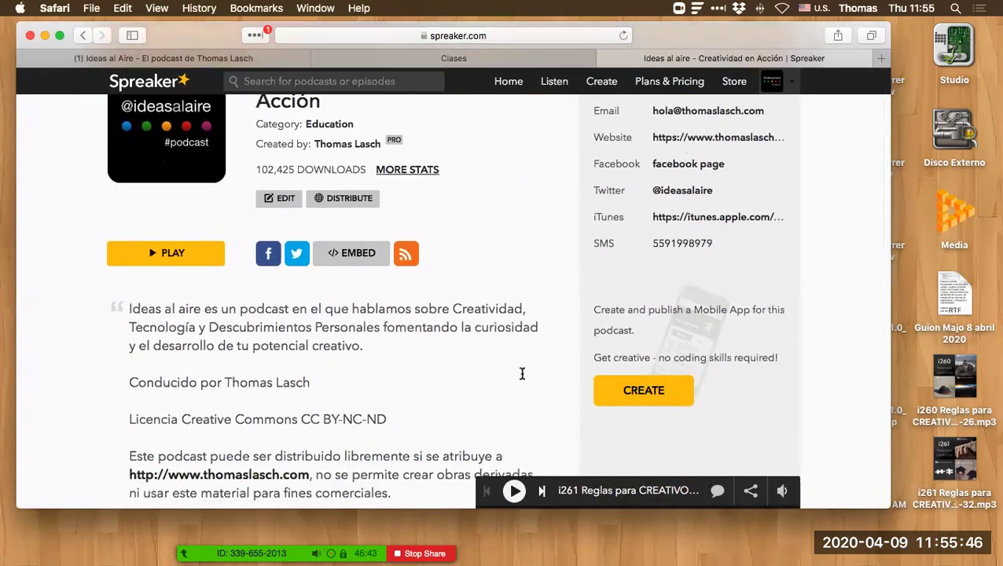
scroll(522, 374, "up", 15)
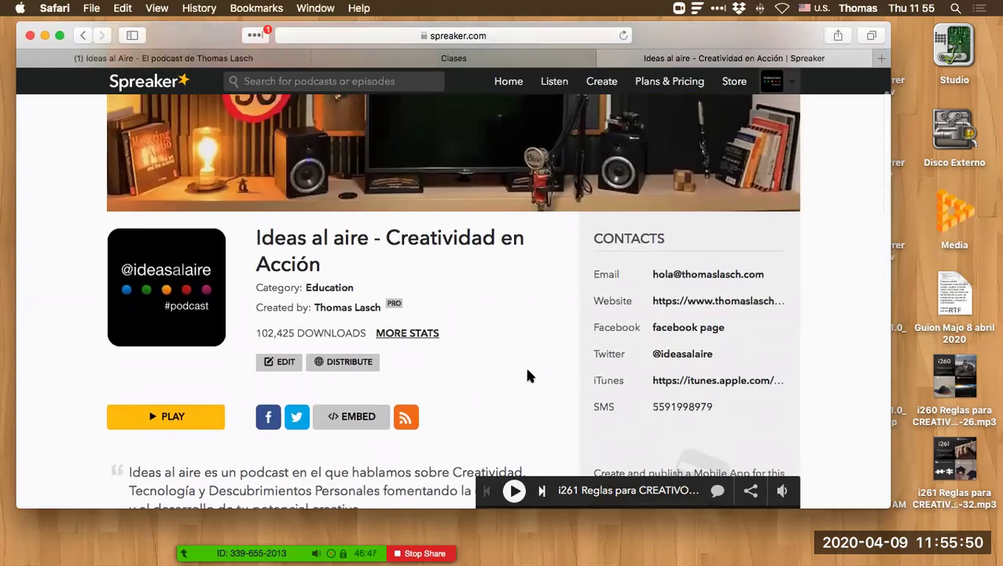
Open the podcast's editing page in Spreaker CMS, glance at the account statistics and display the Podcasts overview with its upload options.
left_click(278, 363)
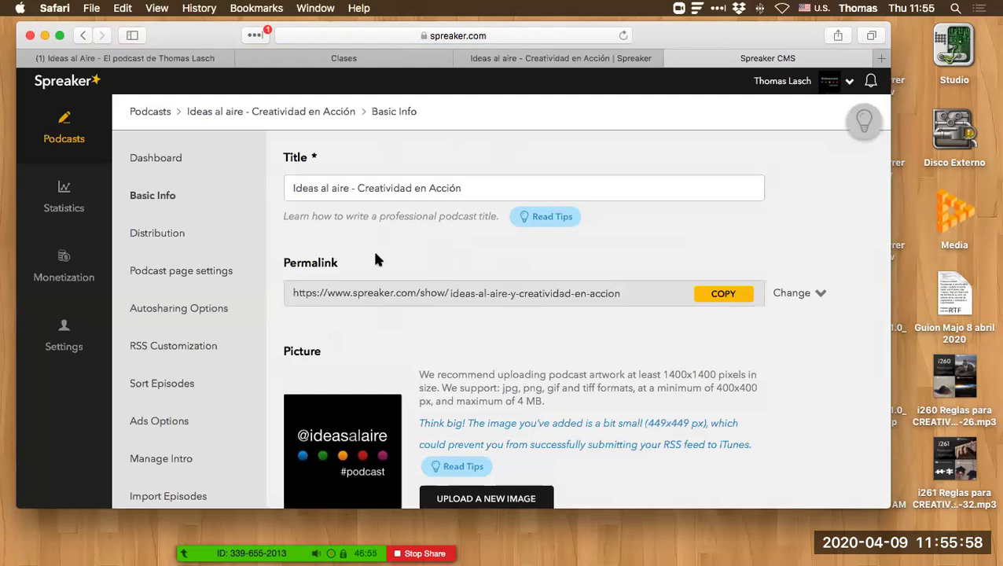
left_click(56, 197)
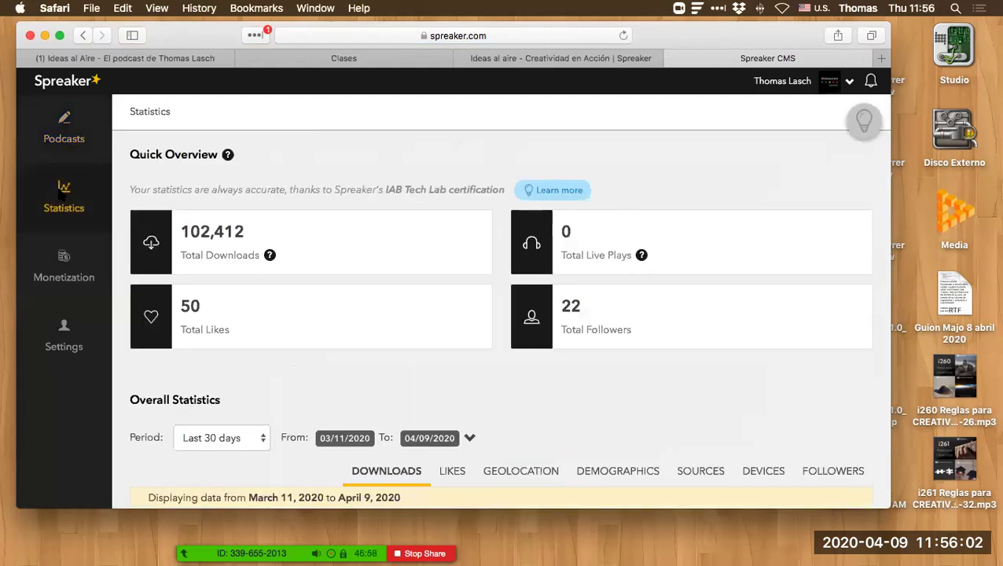
left_click(63, 127)
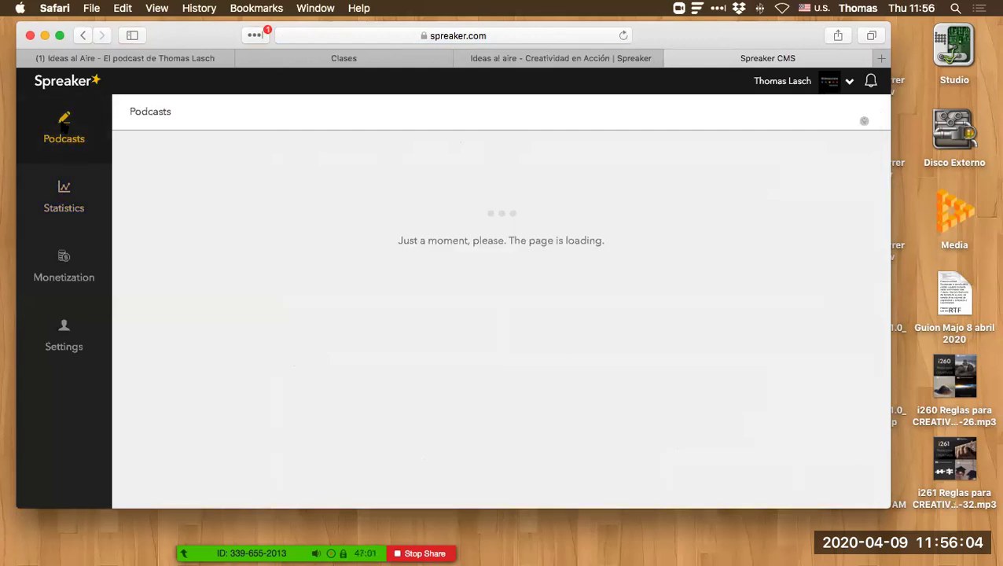
mouse_move(603, 379)
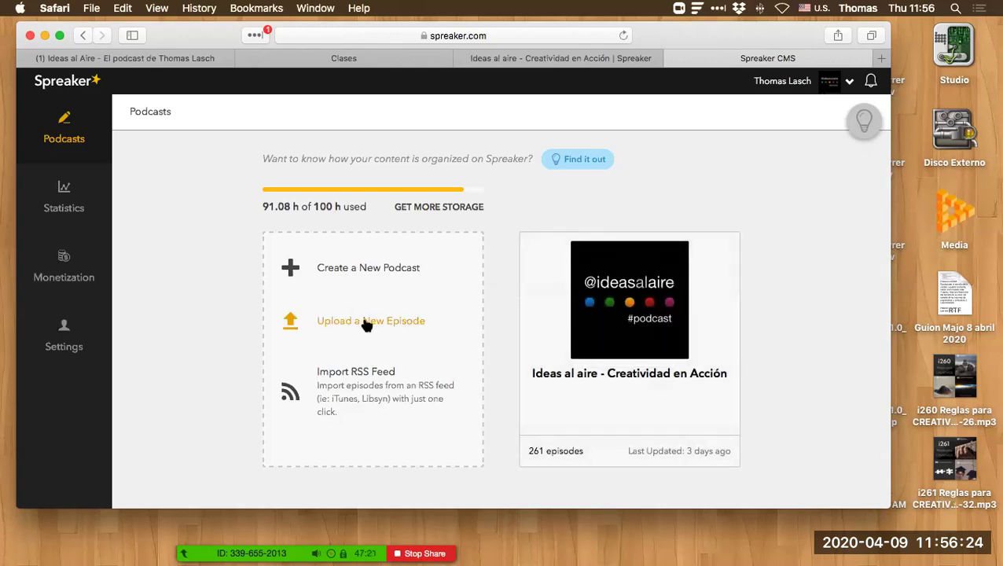
Review the account's download statistics, and open the Ideas al aire podcast's own statistics down to its episode list.
left_click(60, 189)
scroll(410, 403, "down", 10)
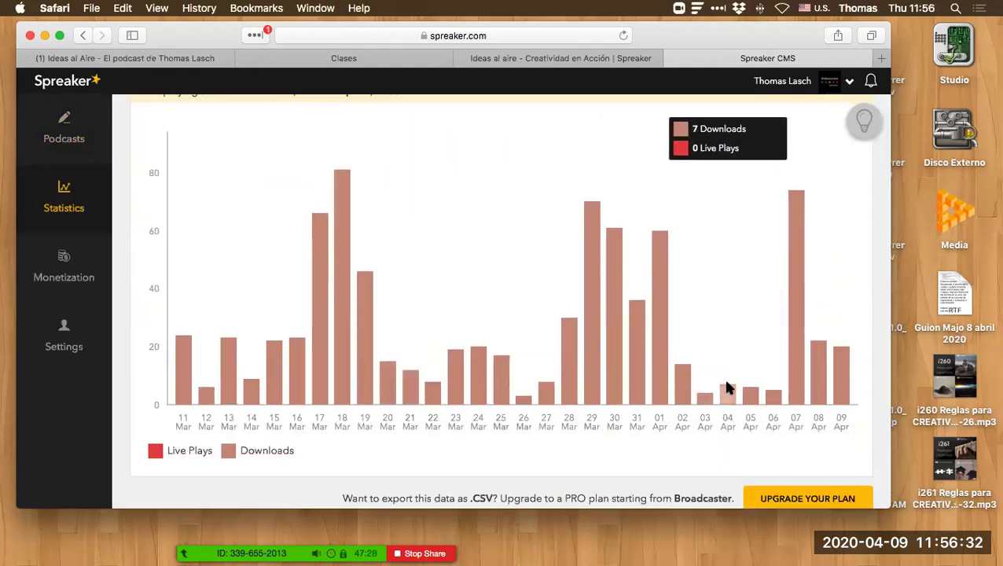
scroll(727, 388, "down", 6)
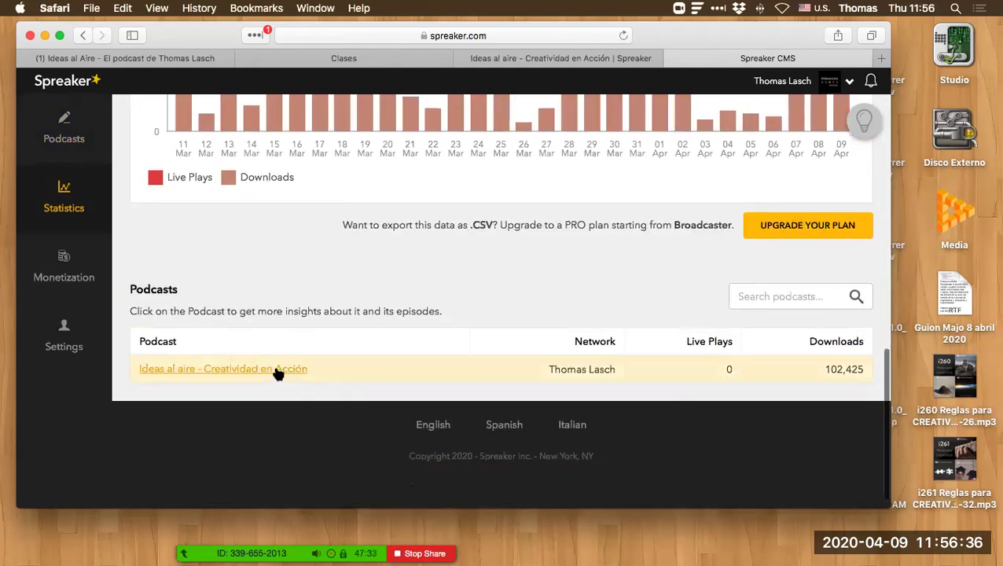
left_click(275, 371)
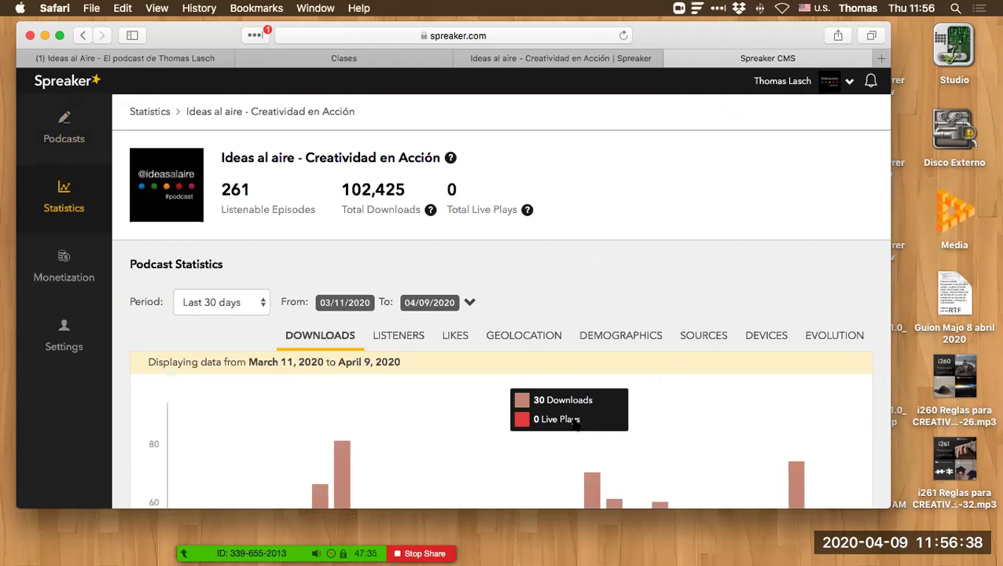
scroll(576, 421, "down", 10)
scroll(577, 427, "down", 5)
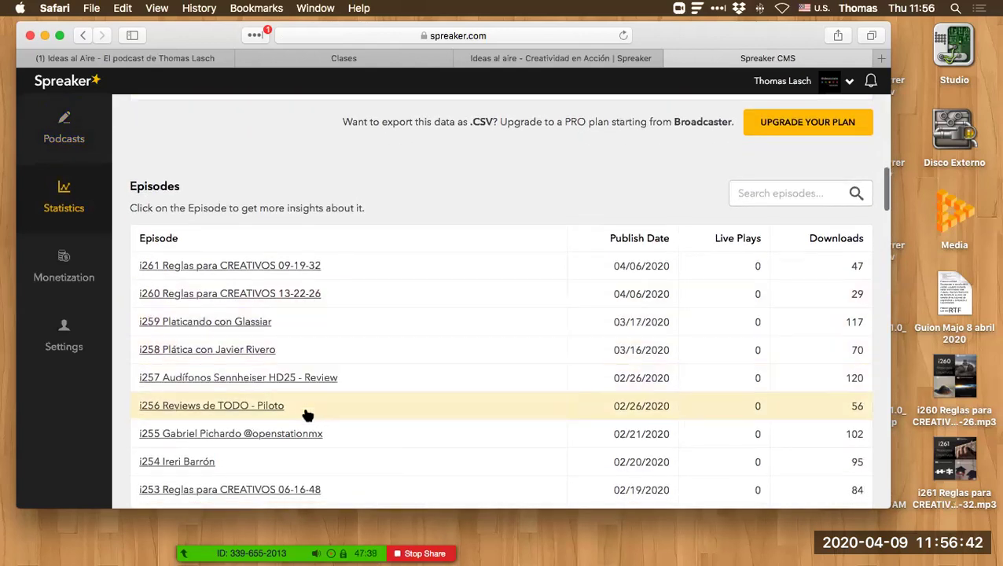
Open the statistics of episode i258 and examine its totals and daily downloads chart for the last 30 days.
left_click(217, 352)
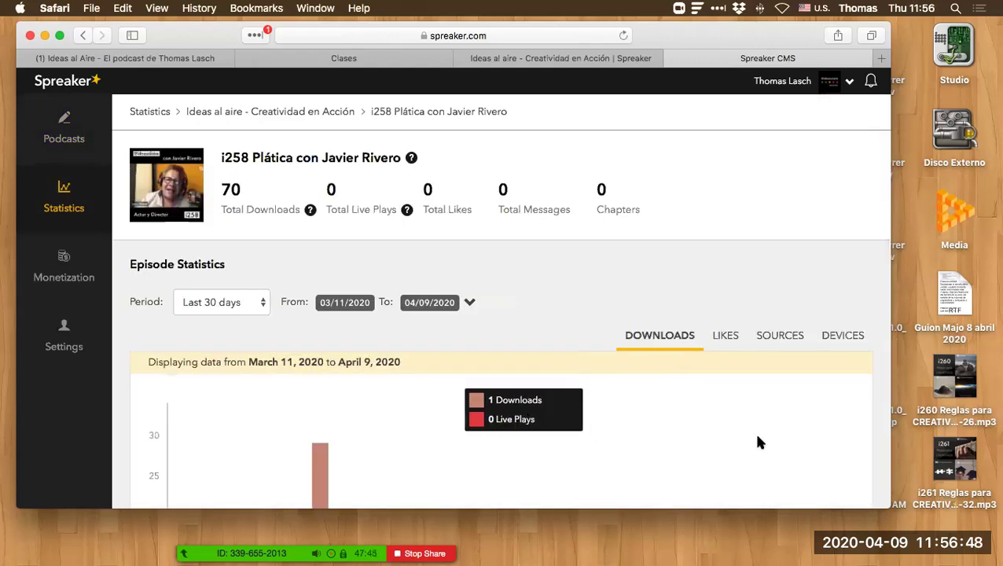
scroll(498, 427, "down", 5)
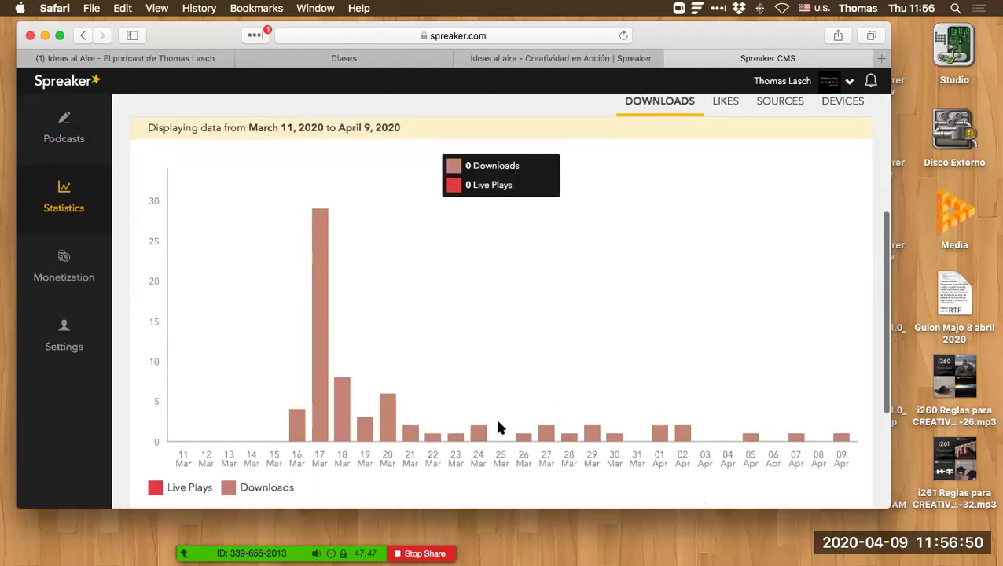
scroll(500, 393, "up", 2)
scroll(502, 393, "up", 4)
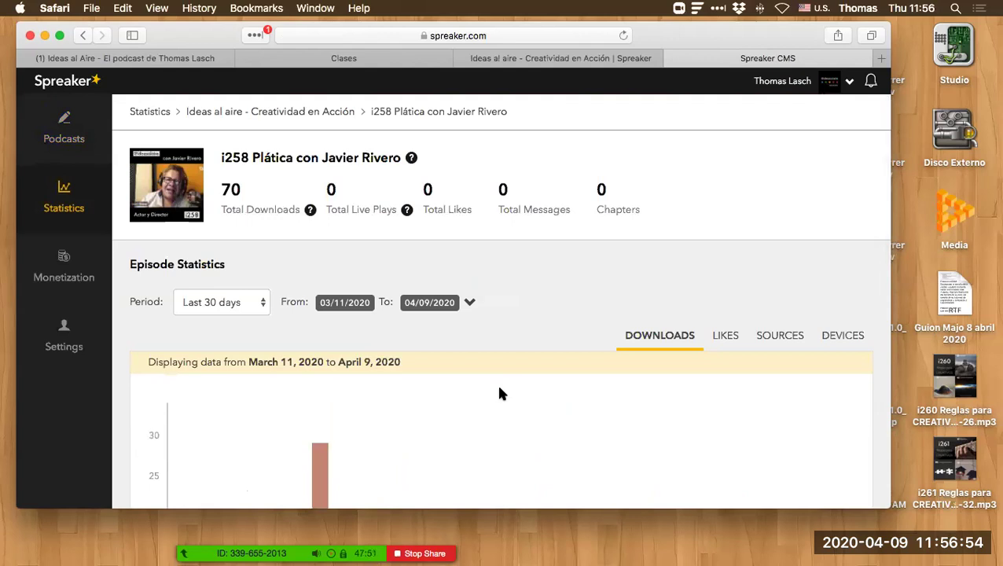
scroll(469, 408, "down", 5)
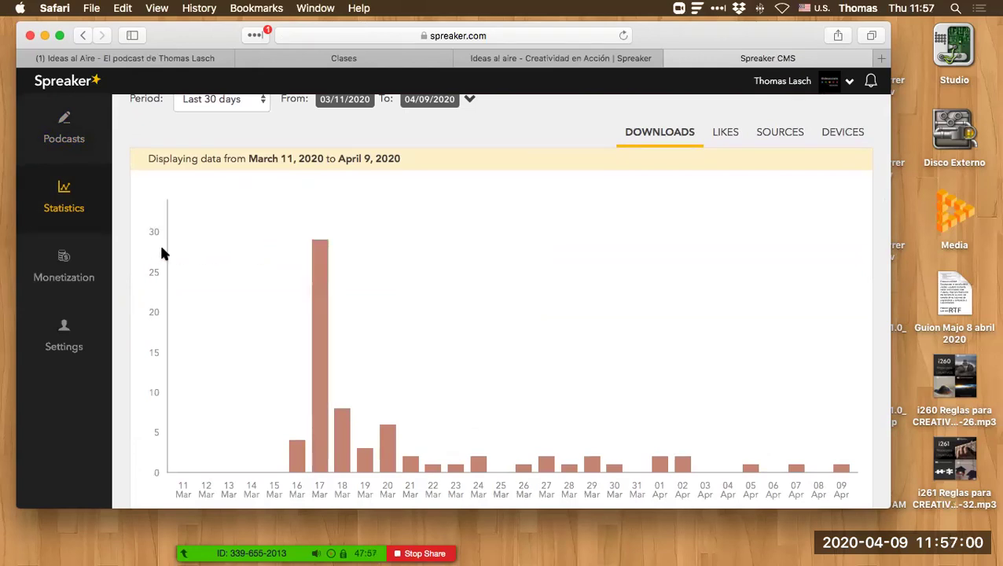
scroll(570, 396, "up", 1)
scroll(571, 396, "up", 5)
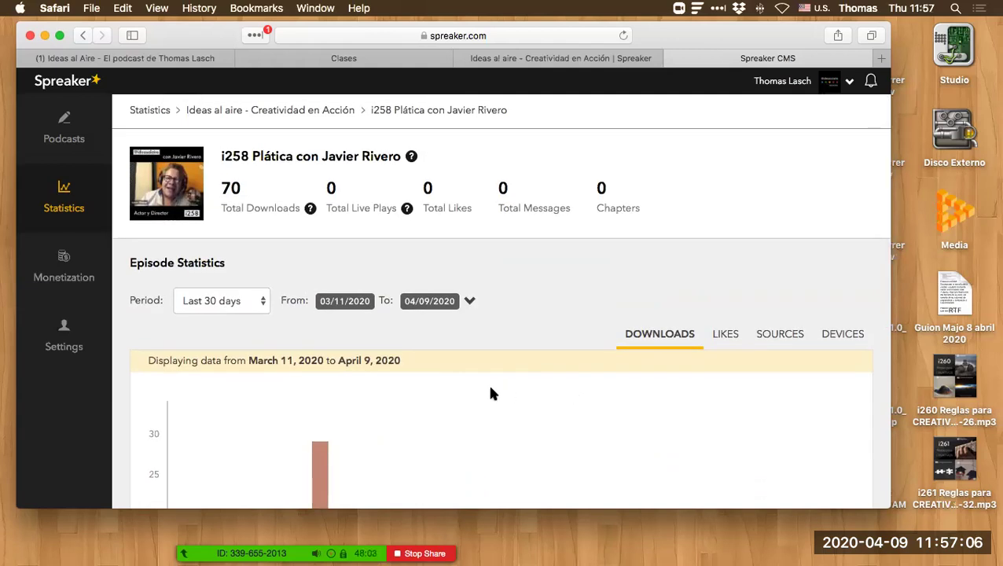
scroll(369, 457, "down", 3)
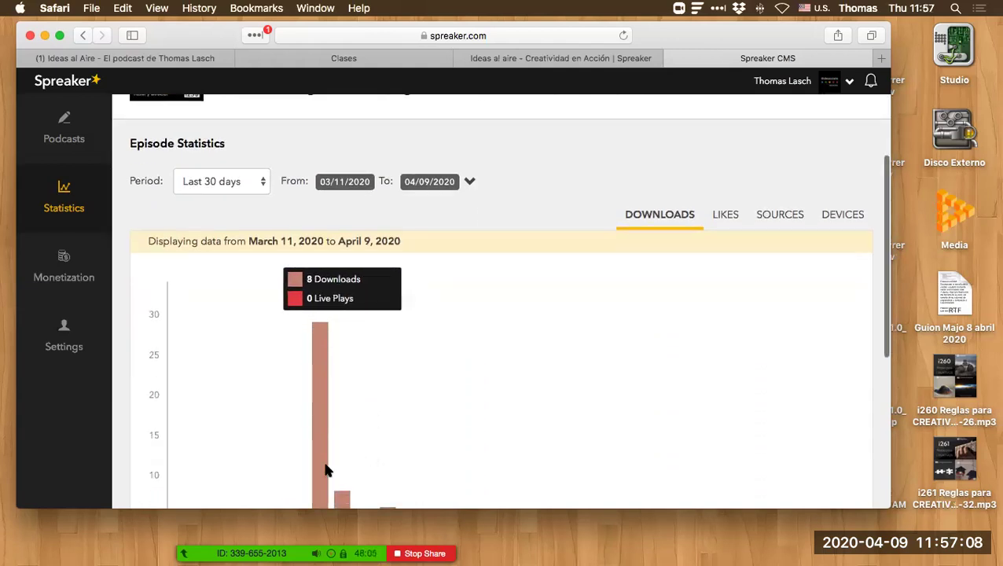
scroll(384, 353, "up", 3)
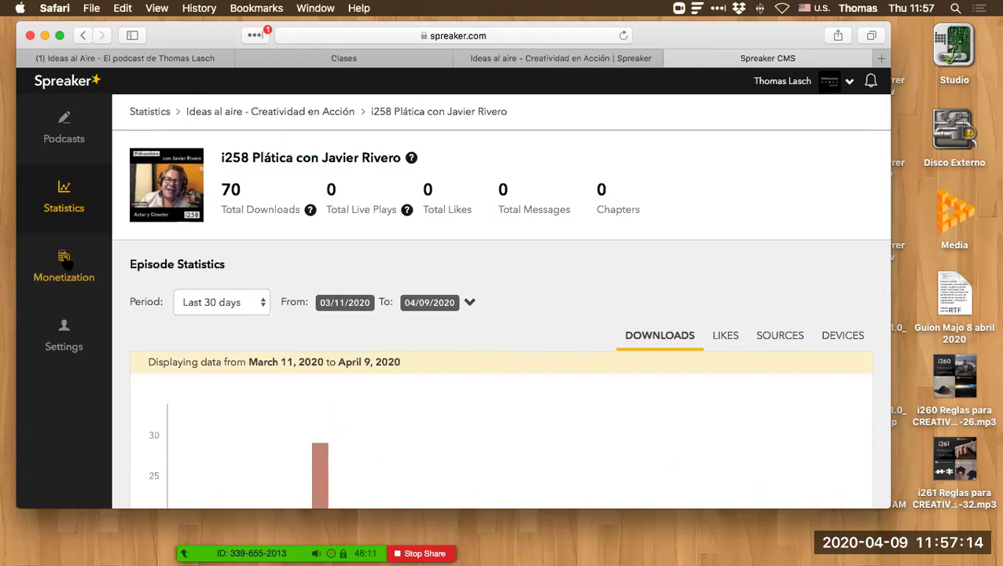
Open the Monetization Dashboard and highlight the Most Recent Payment amount.
left_click(63, 123)
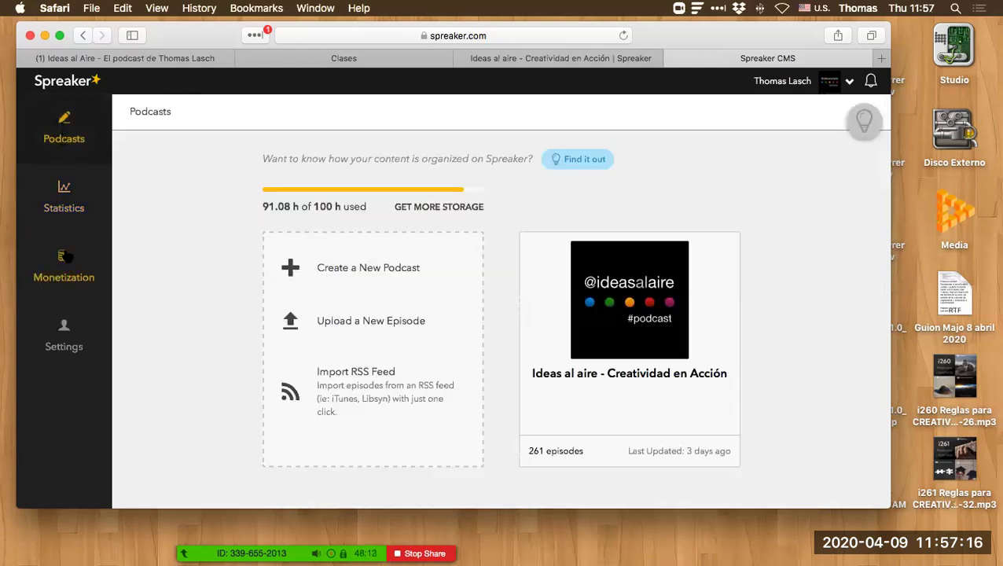
left_click(66, 257)
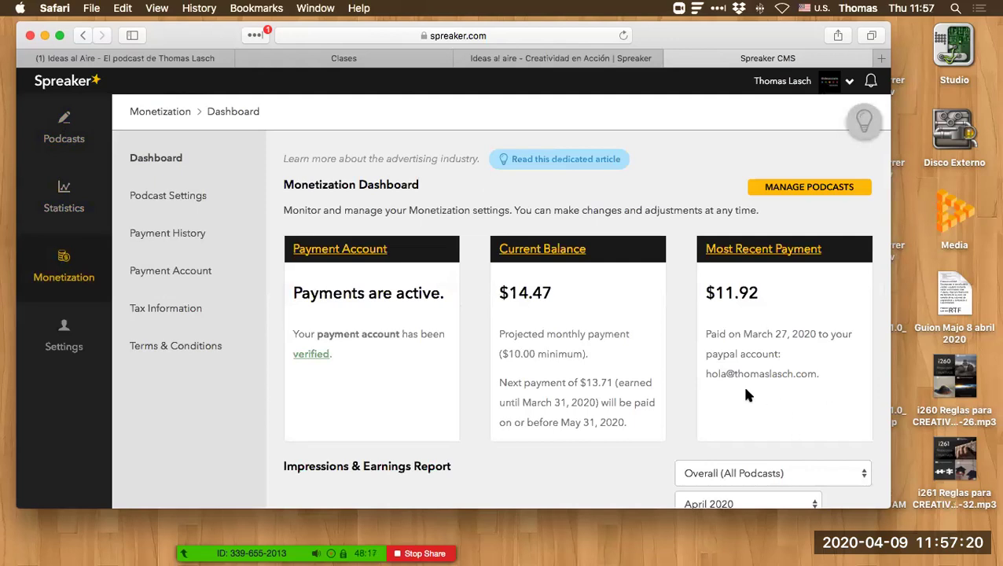
scroll(747, 389, "down", 3)
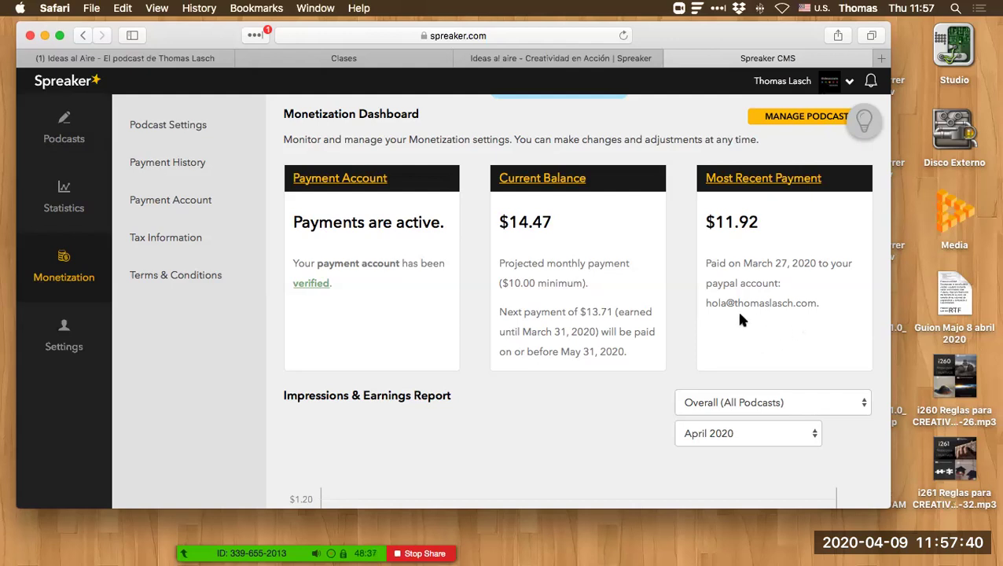
left_click_drag(757, 223, 708, 221)
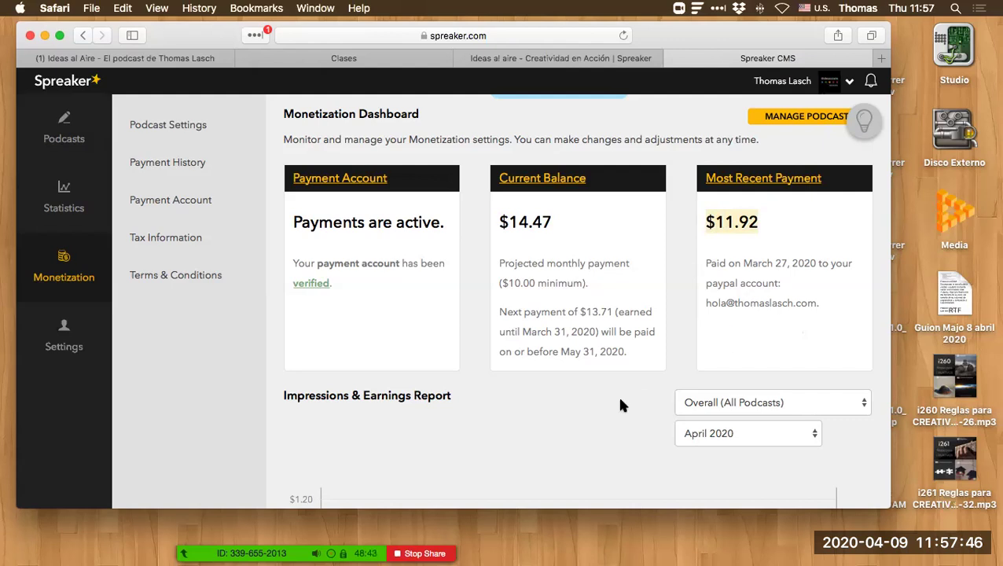
Examine the April 2020 Impressions & Earnings Report, including its chart and the daily impressions and revenue table.
scroll(496, 414, "down", 5)
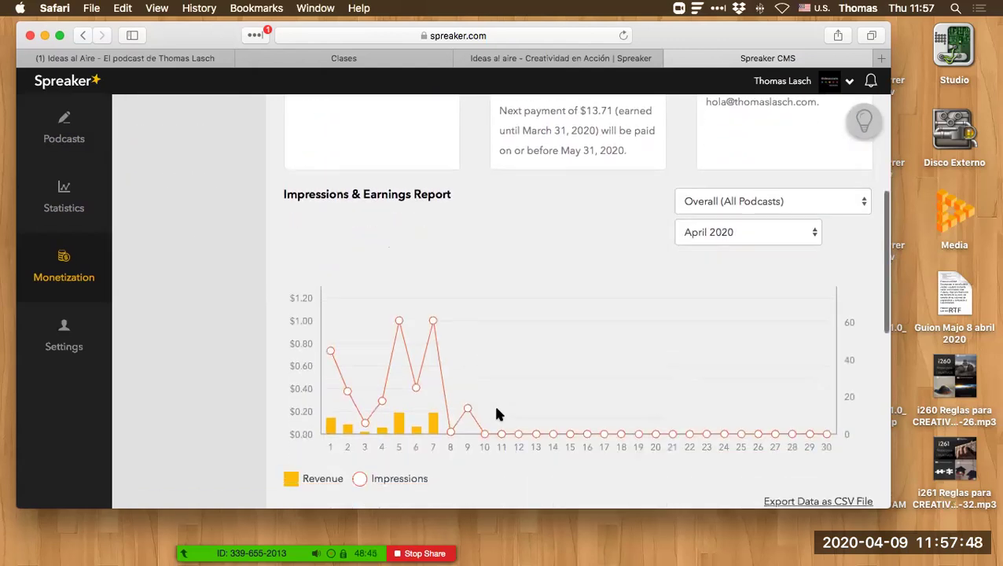
scroll(496, 414, "down", 4)
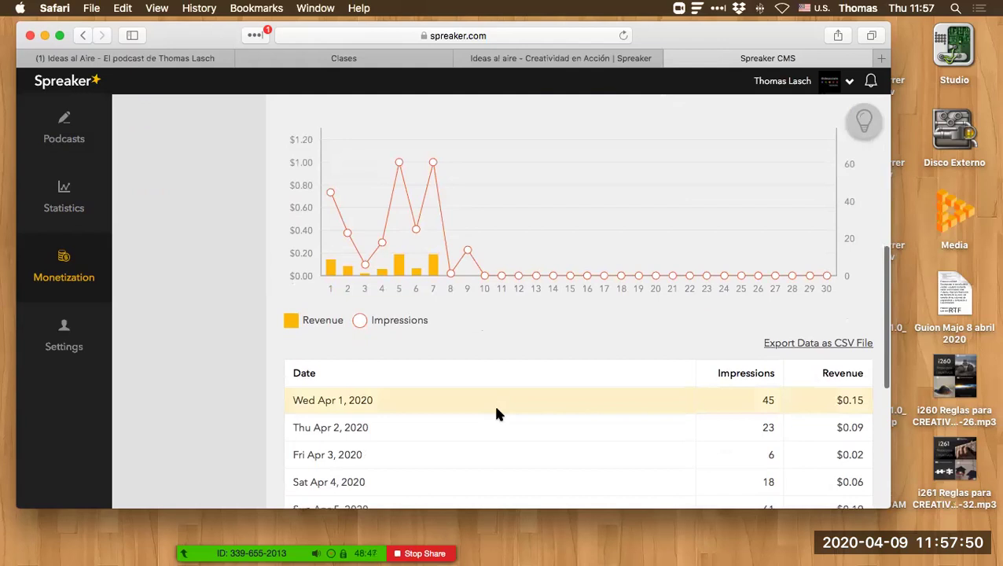
scroll(511, 401, "up", 2)
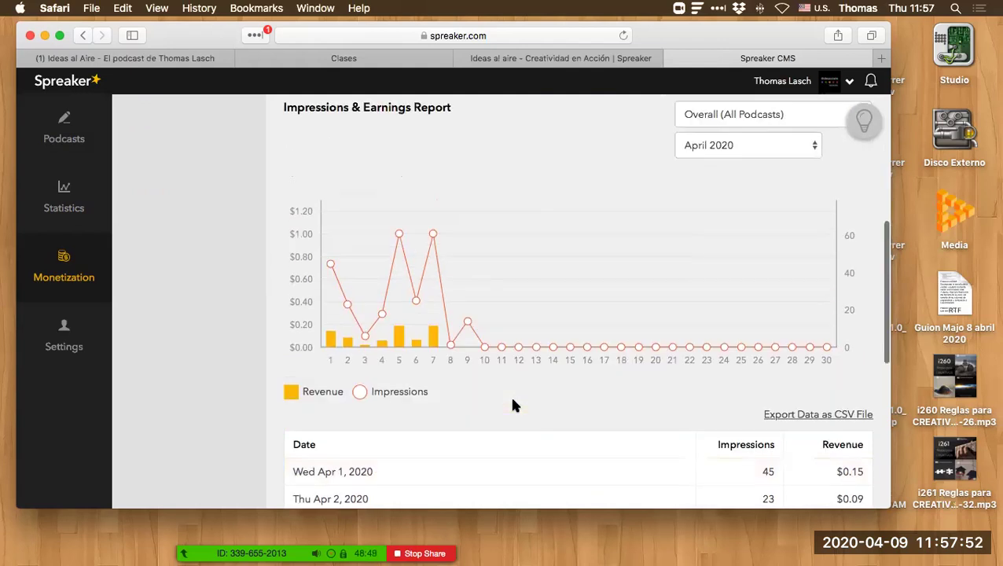
scroll(511, 400, "down", 3)
scroll(512, 405, "down", 1)
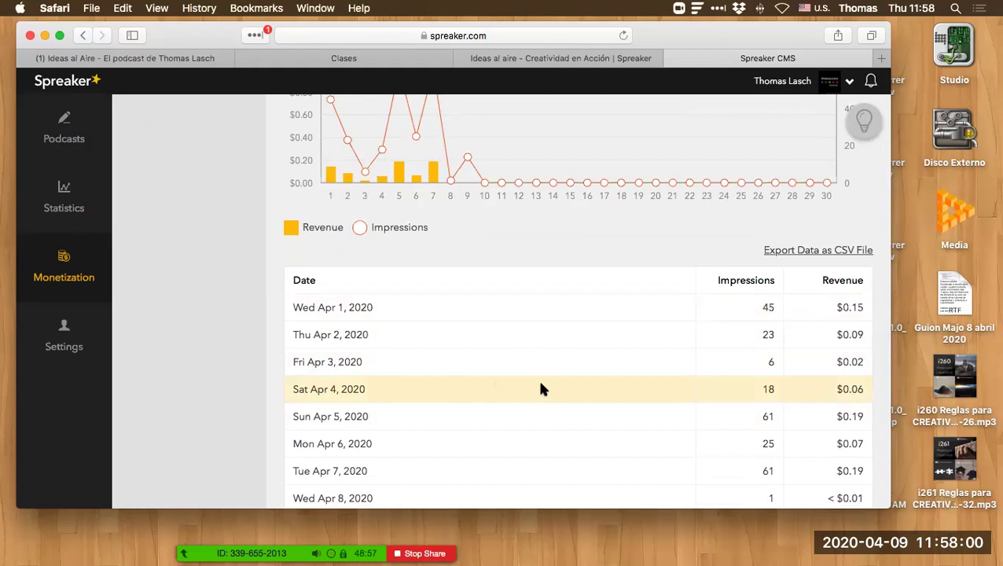
scroll(541, 385, "down", 1)
scroll(540, 386, "down", 2)
scroll(541, 387, "down", 1)
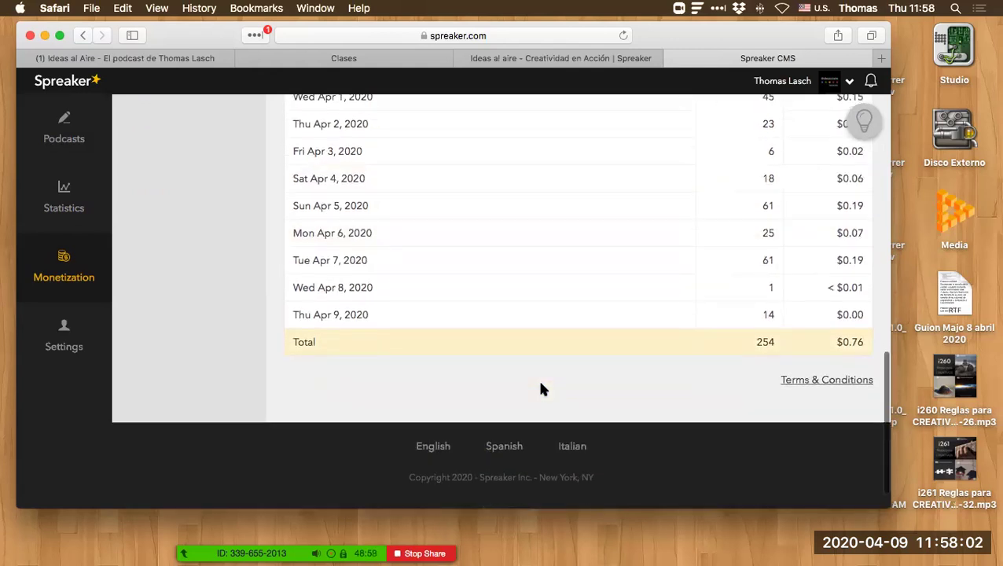
scroll(541, 386, "up", 6)
scroll(541, 387, "up", 5)
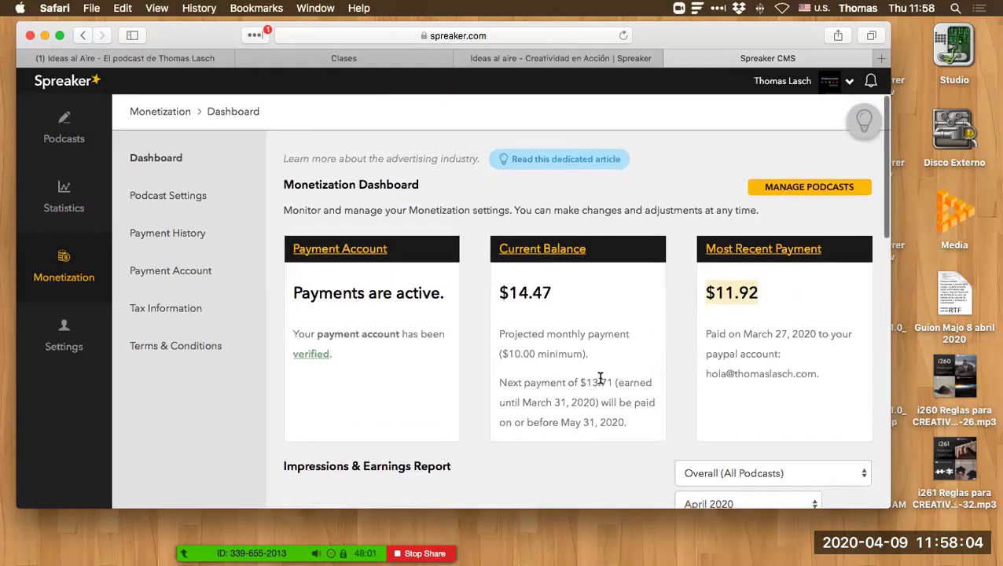
Open the account settings and look through the Profile Data form.
left_click(66, 338)
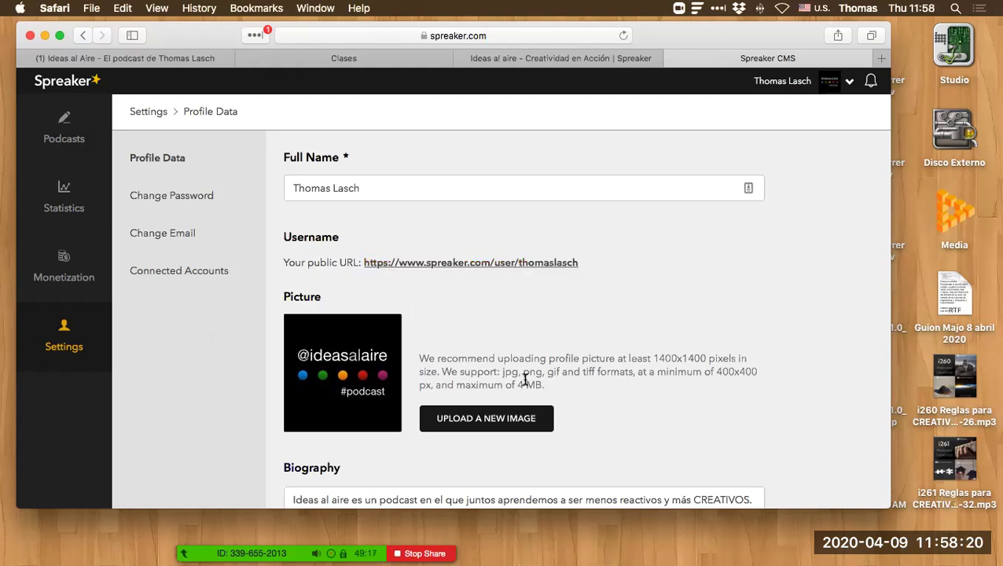
scroll(525, 383, "down", 5)
scroll(525, 383, "down", 5)
scroll(525, 383, "up", 10)
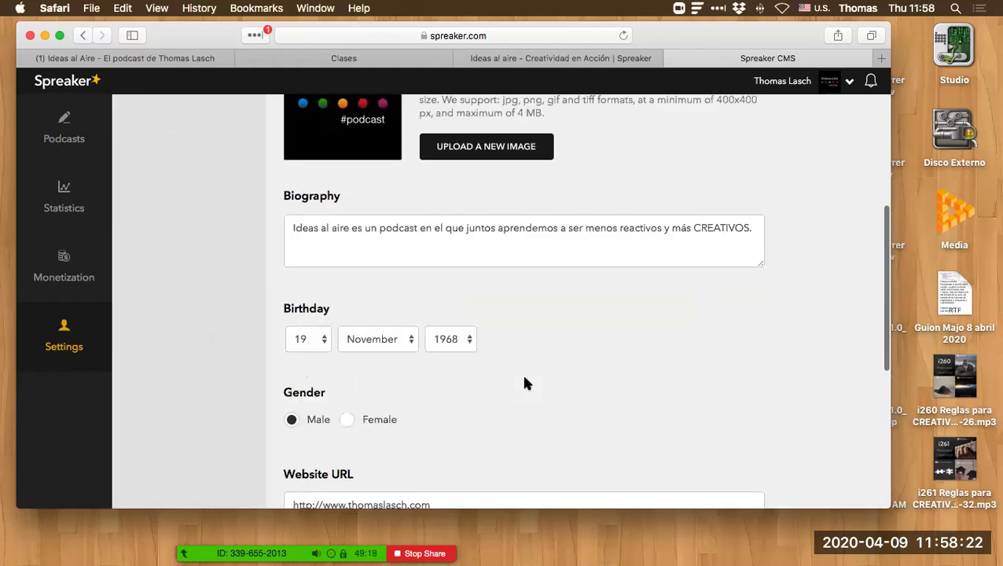
Open a new browser tab and load lastpass.com.
left_click(89, 8)
left_click(92, 54)
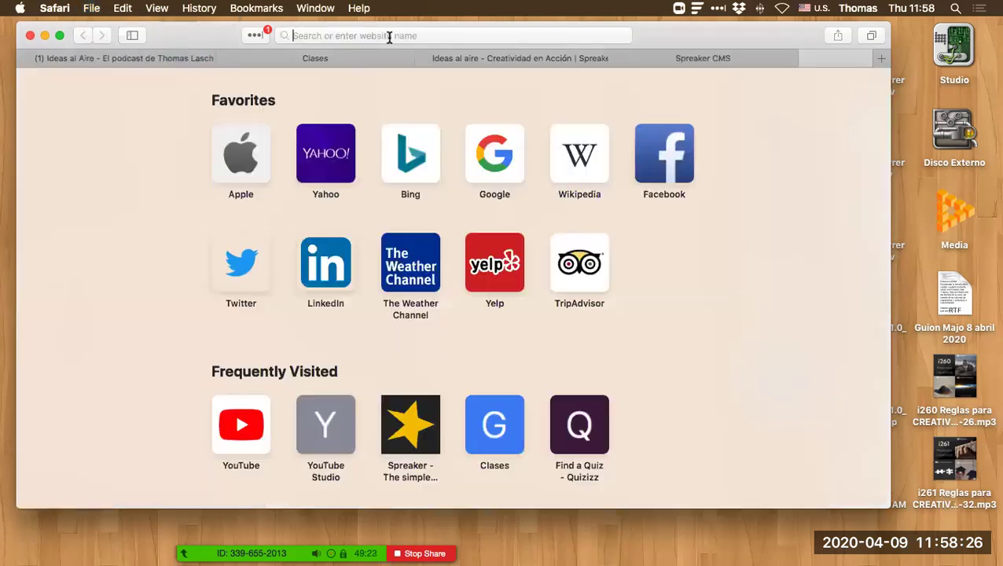
type("lastpass.com")
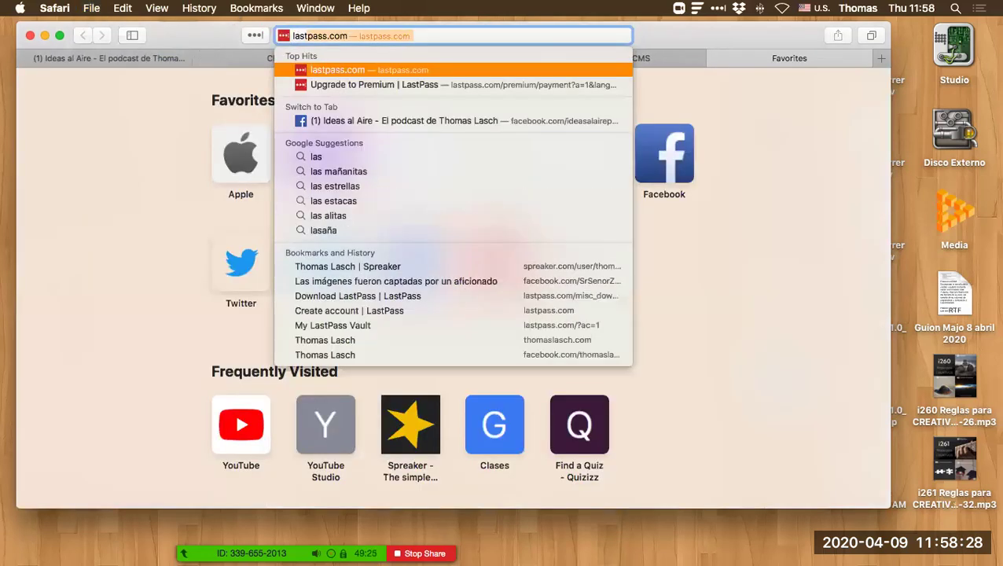
key("Return")
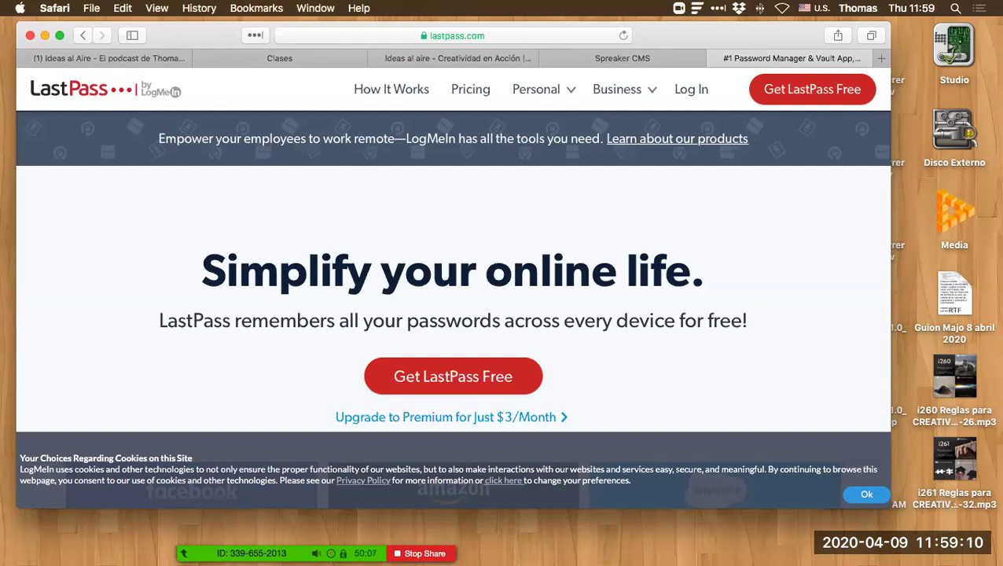
Open the LastPass vault from the browser extension and look through the saved site entries.
left_click(254, 36)
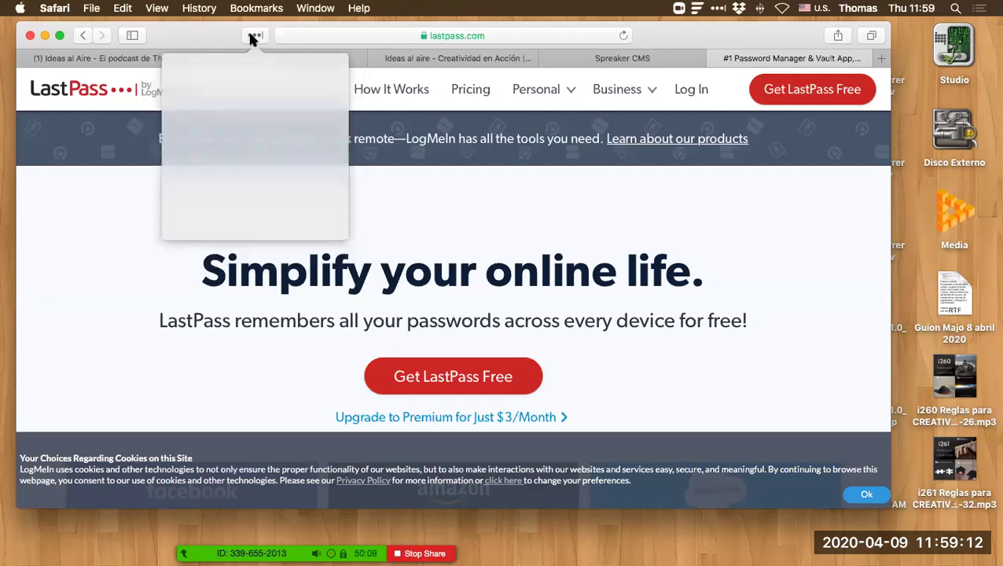
left_click(219, 124)
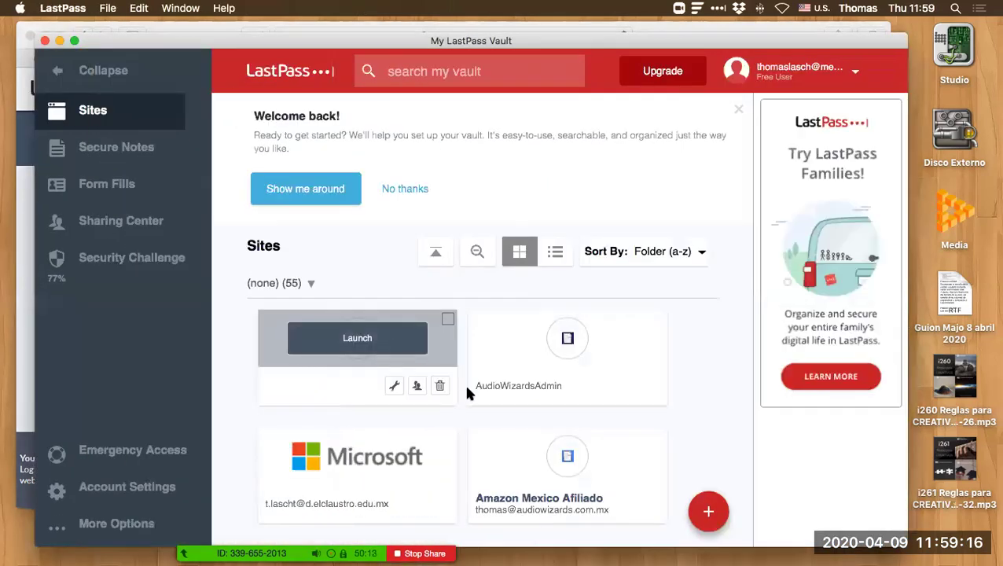
scroll(426, 432, "down", 3)
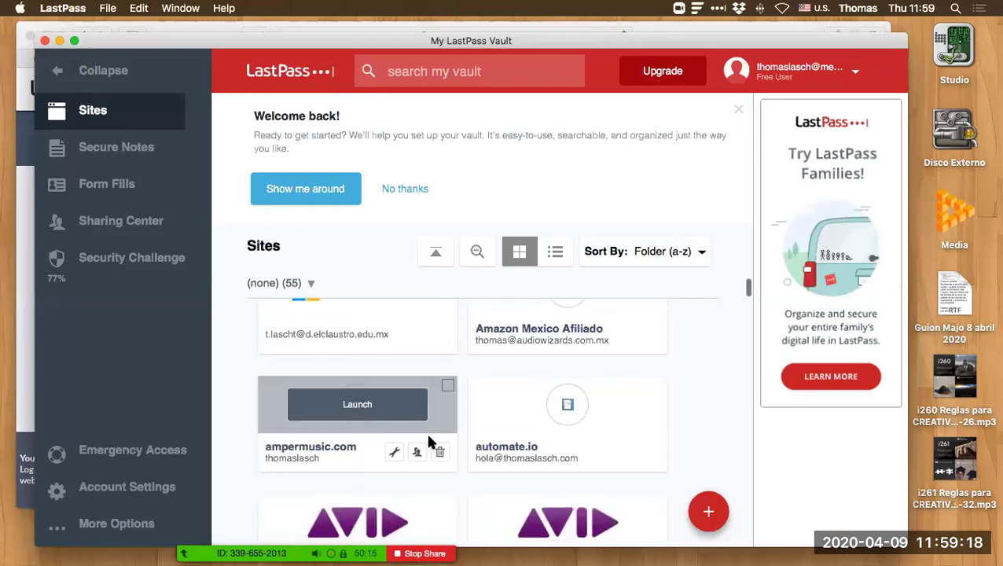
scroll(429, 442, "down", 3)
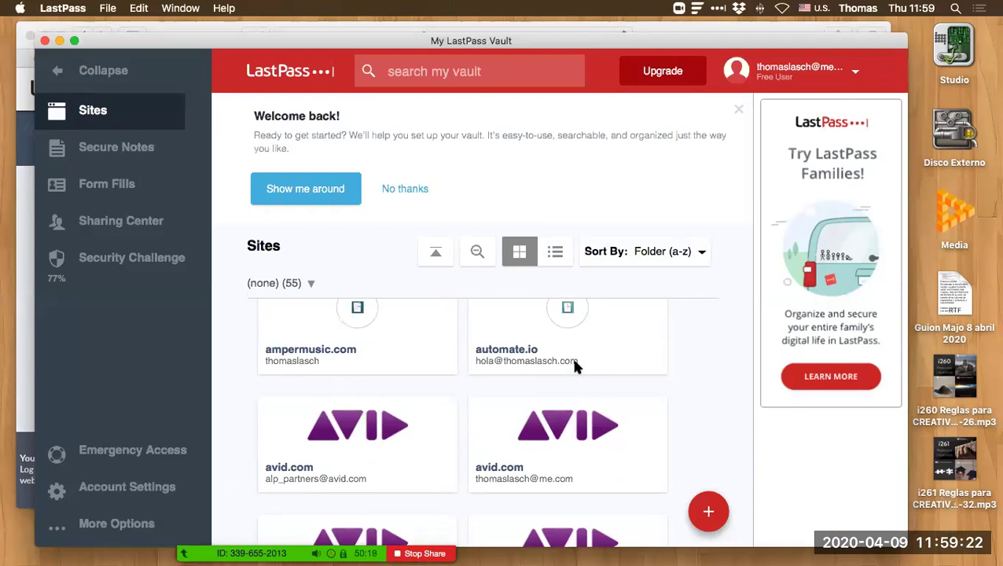
mouse_move(571, 319)
scroll(600, 385, "up", 2)
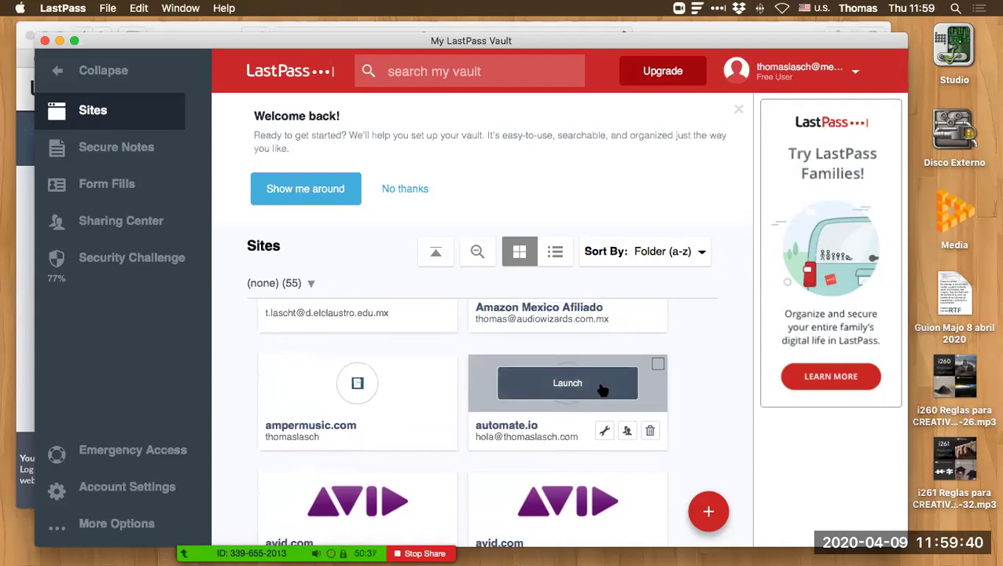
scroll(703, 393, "down", 3)
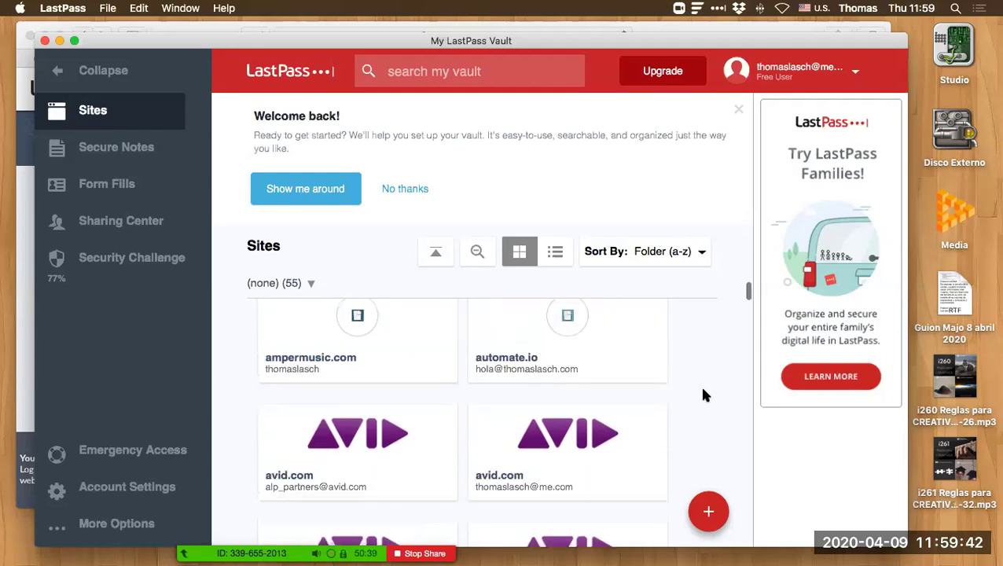
scroll(703, 393, "down", 5)
scroll(703, 394, "down", 2)
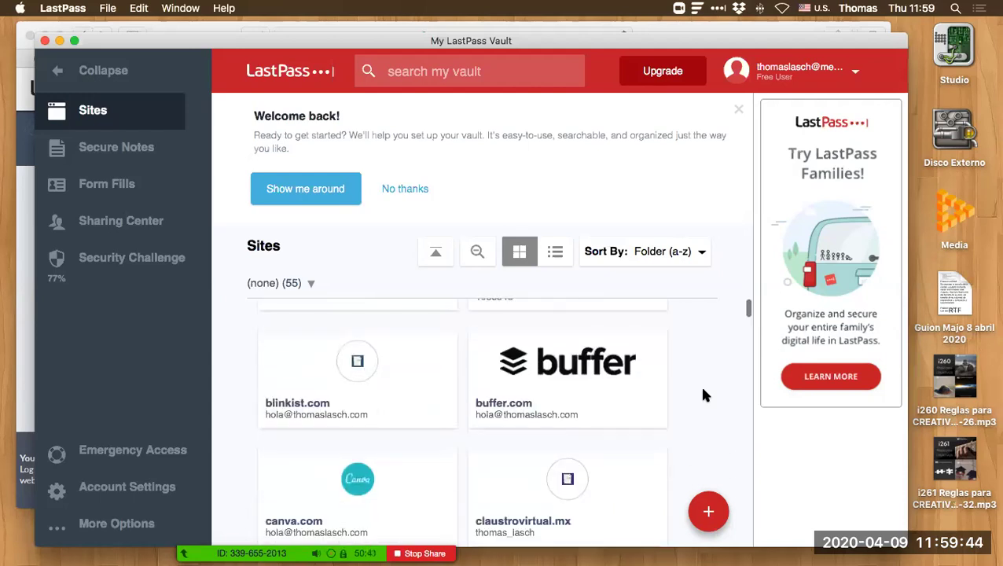
scroll(704, 395, "down", 6)
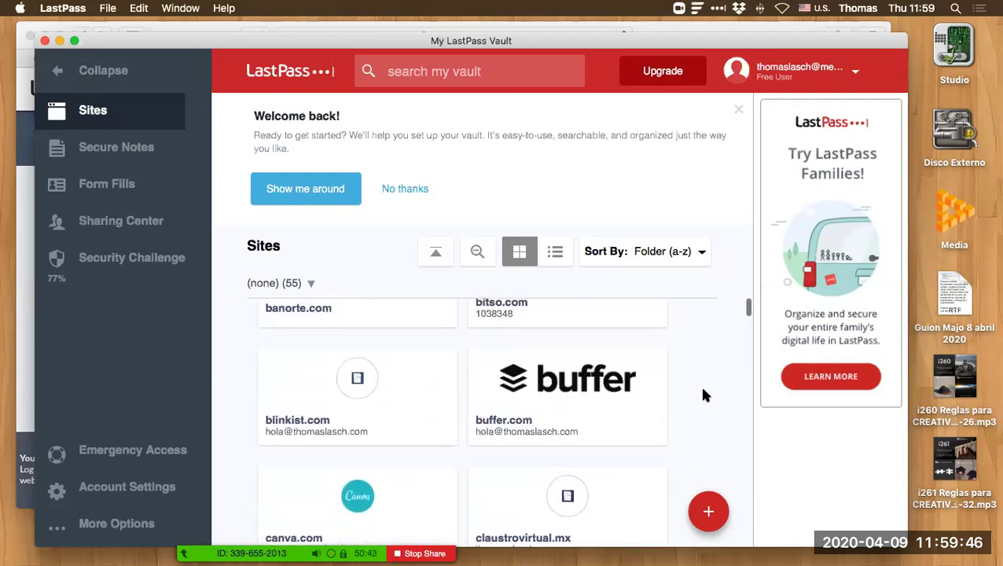
Search the vault for "spreaker", look at the matching site entry, and close the vault window.
left_click(435, 71)
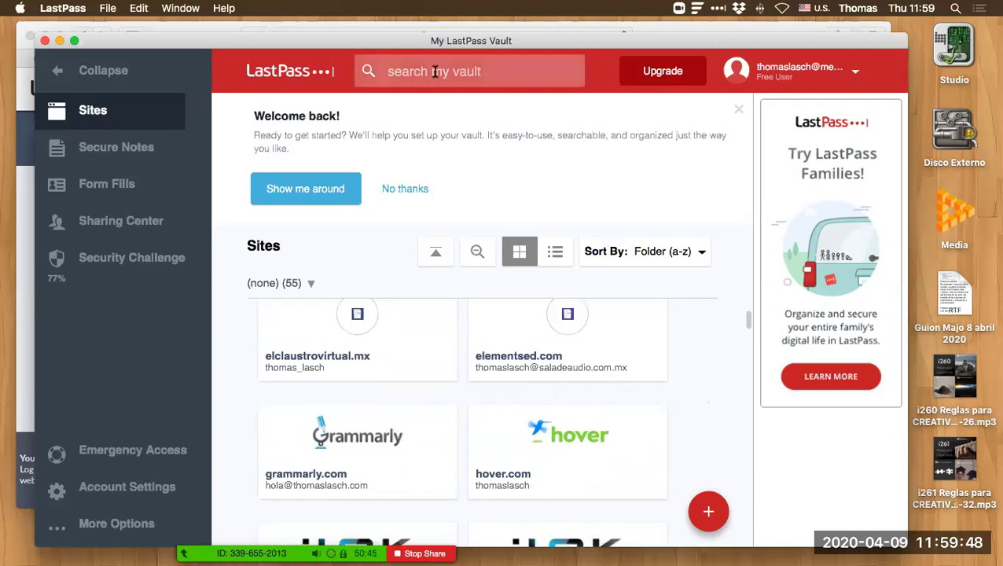
type("spreaker")
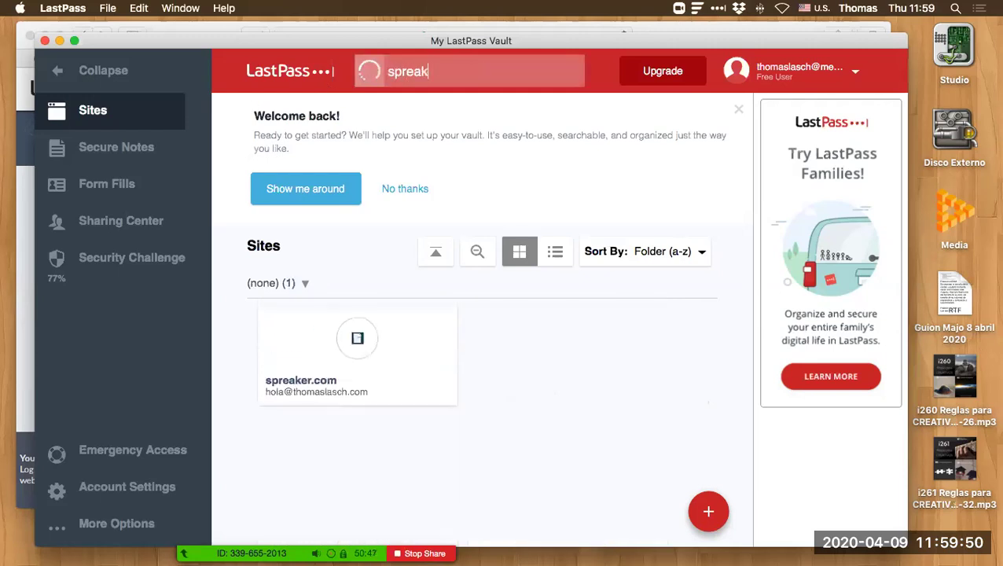
mouse_move(382, 340)
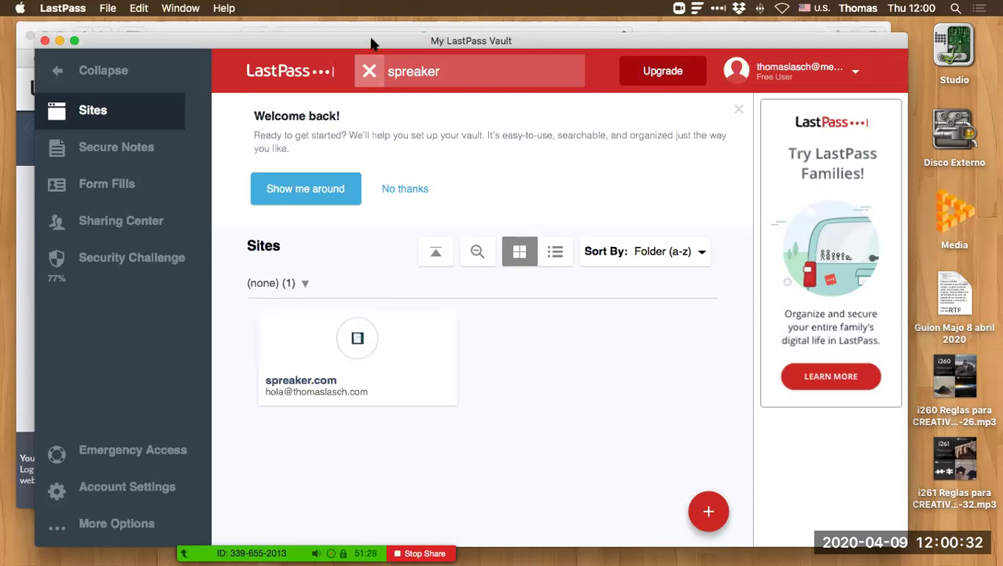
left_click_drag(373, 43, 370, 46)
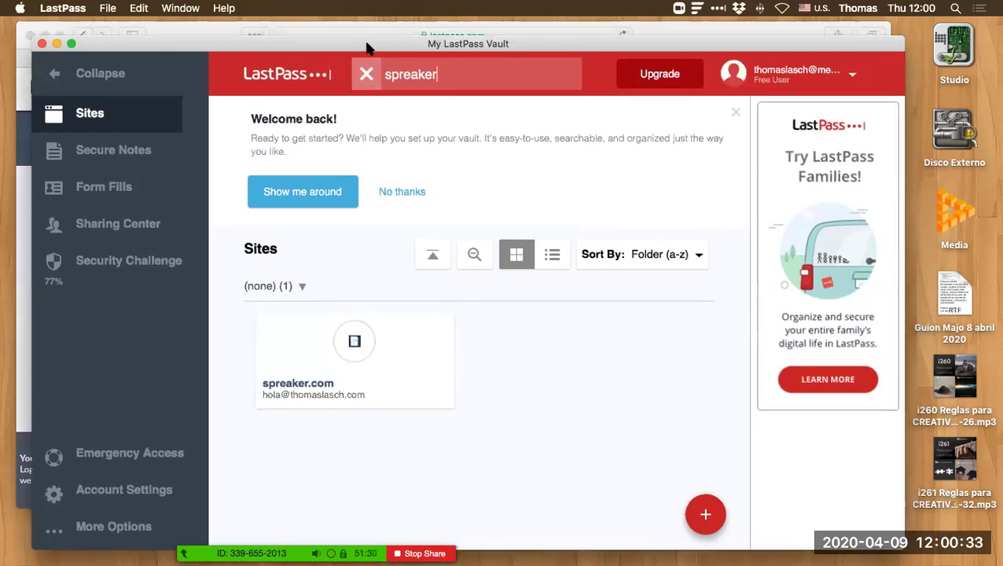
left_click(55, 44)
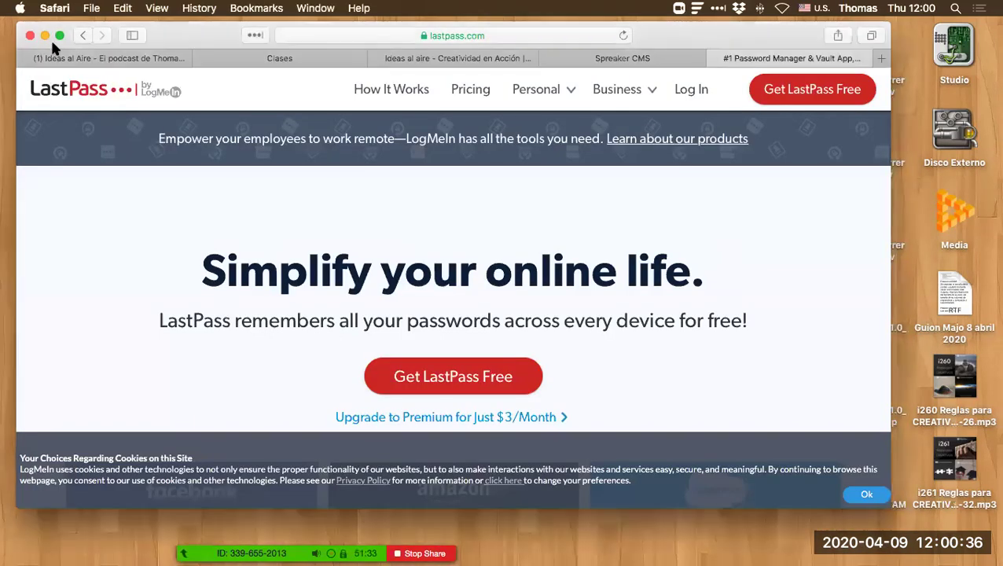
Return to the Spreaker CMS, open the account's public profile page, and close the LastPass tab.
left_click(484, 61)
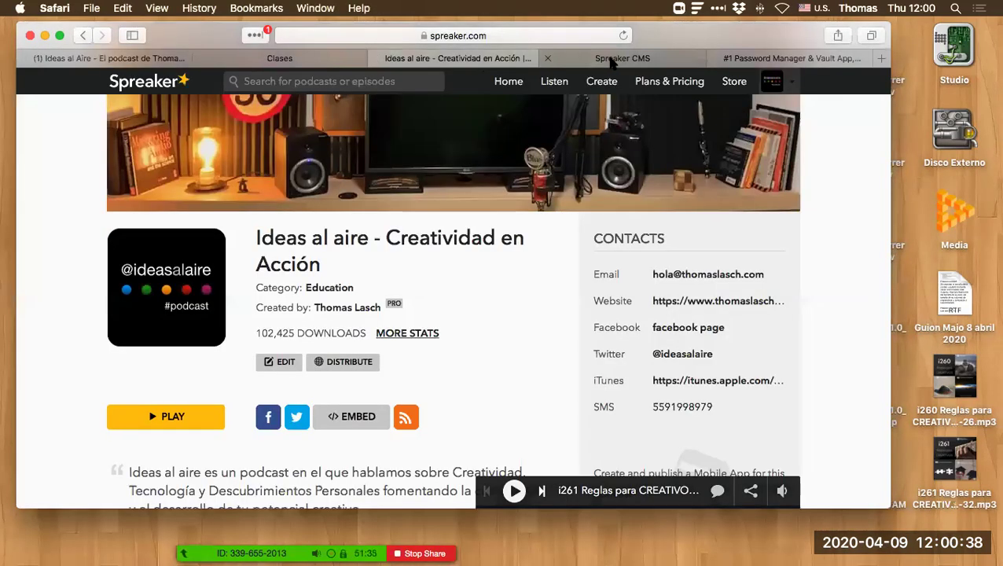
left_click(611, 63)
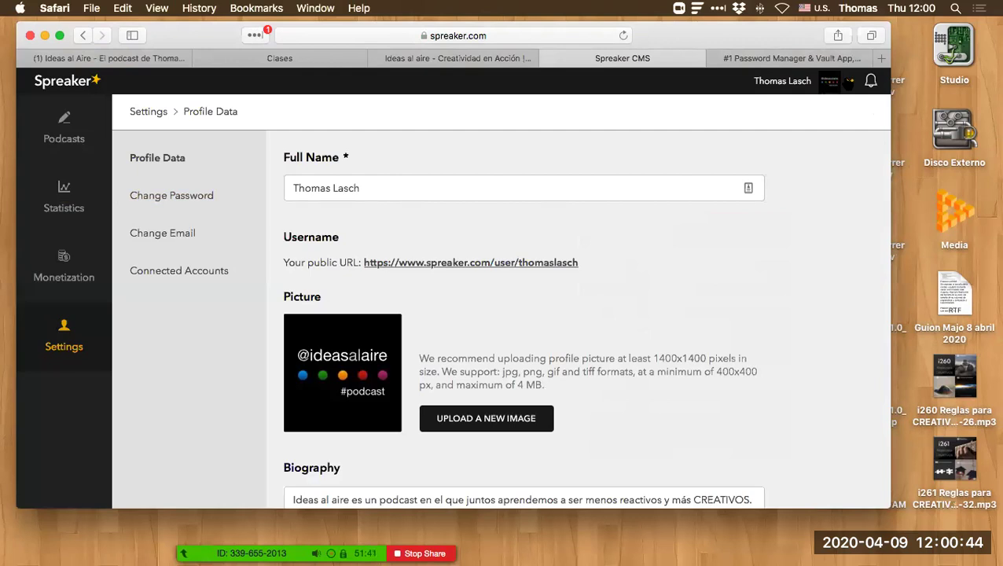
left_click(848, 82)
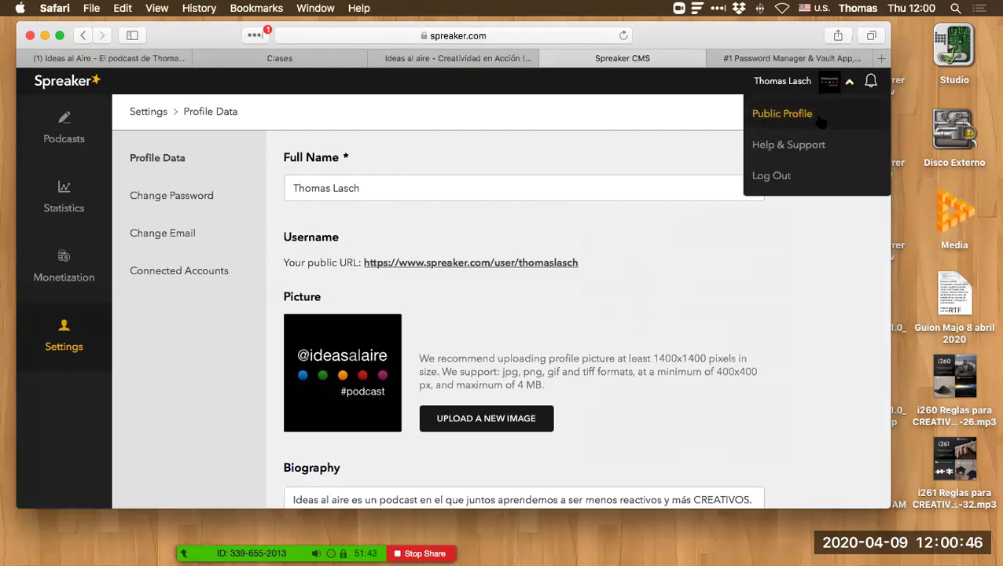
left_click(796, 82)
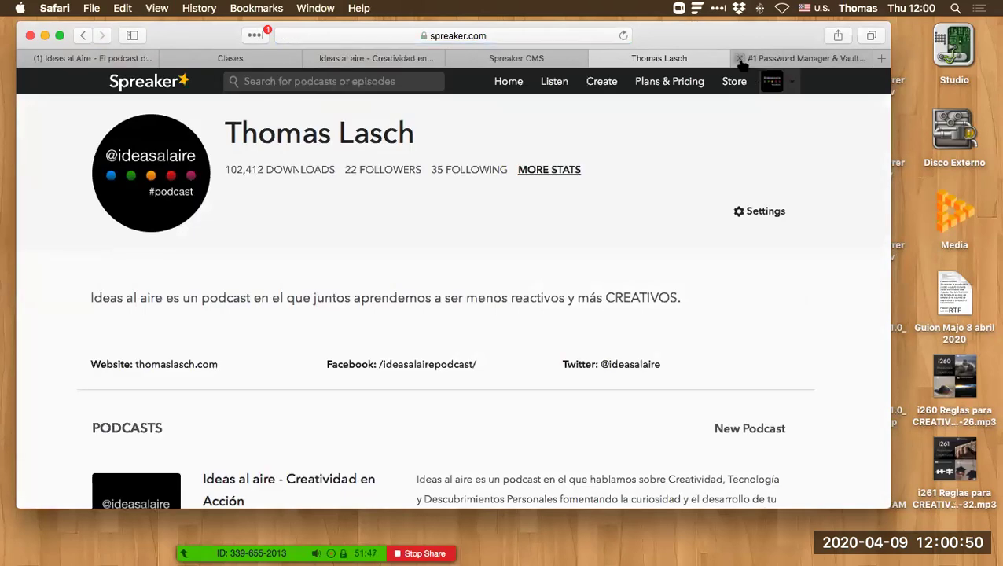
left_click(739, 59)
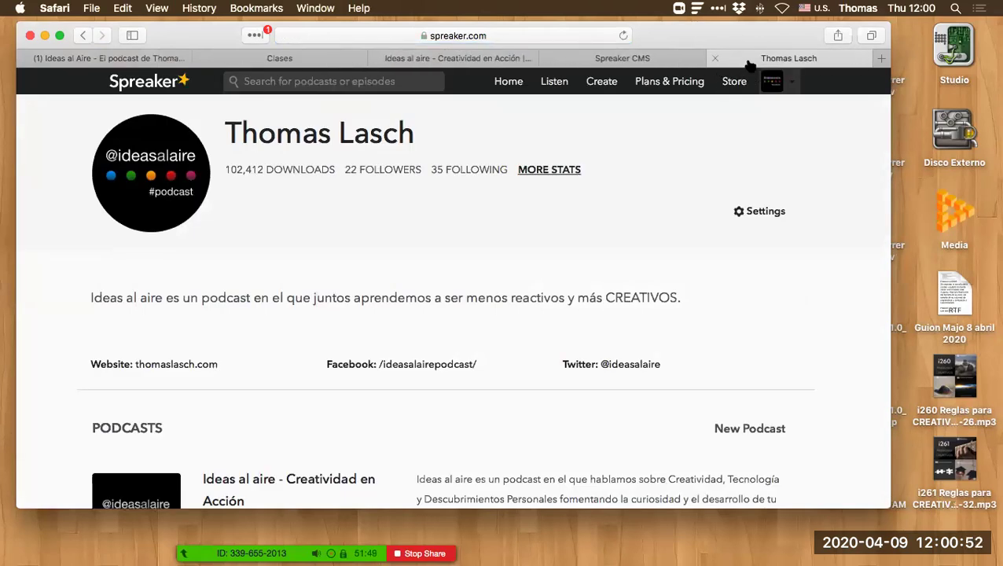
scroll(176, 277, "up", 1)
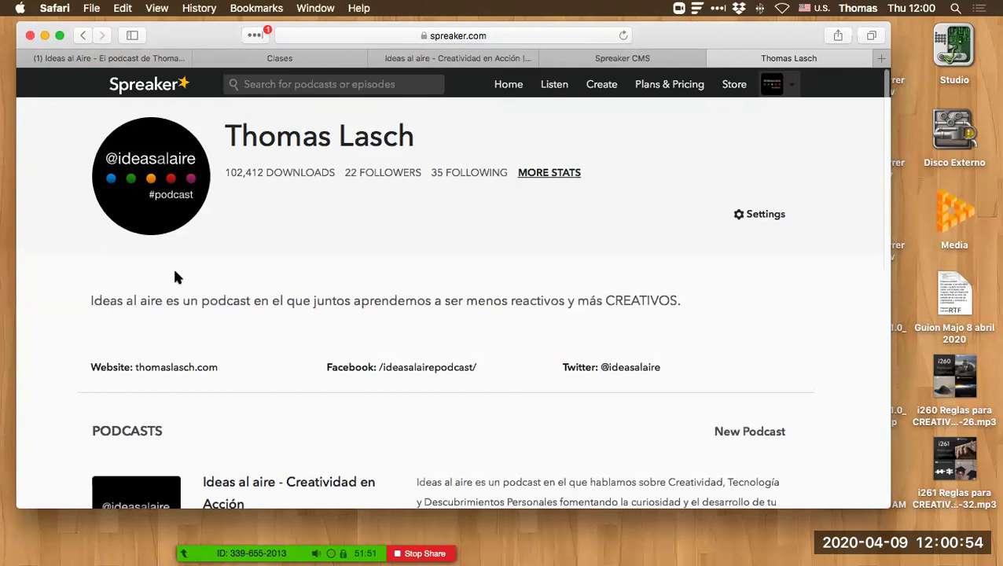
scroll(176, 277, "down", 15)
scroll(552, 209, "up", 15)
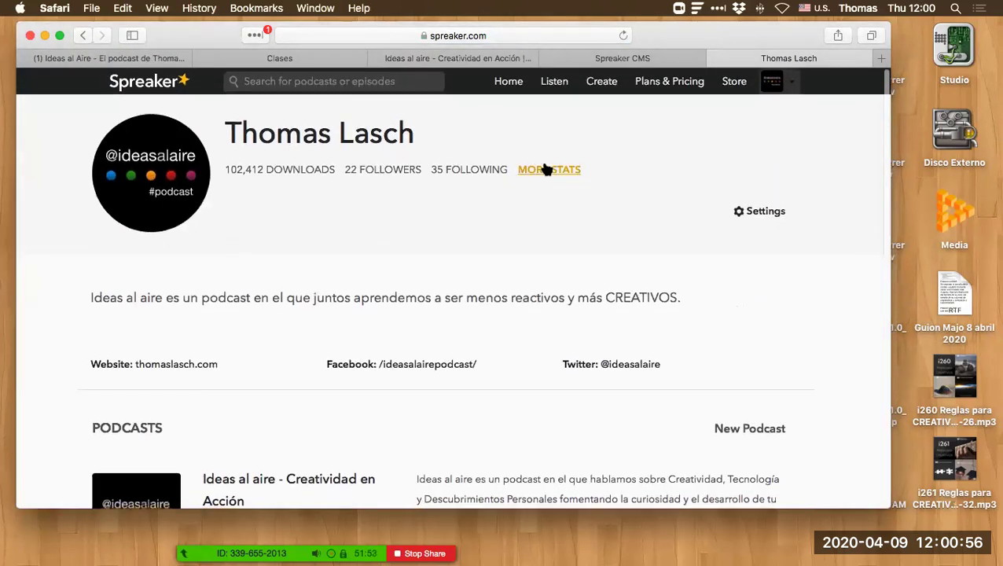
Open Connected Accounts in the Spreaker settings to view the linked social networks, and make the browser window narrower and taller.
left_click(545, 169)
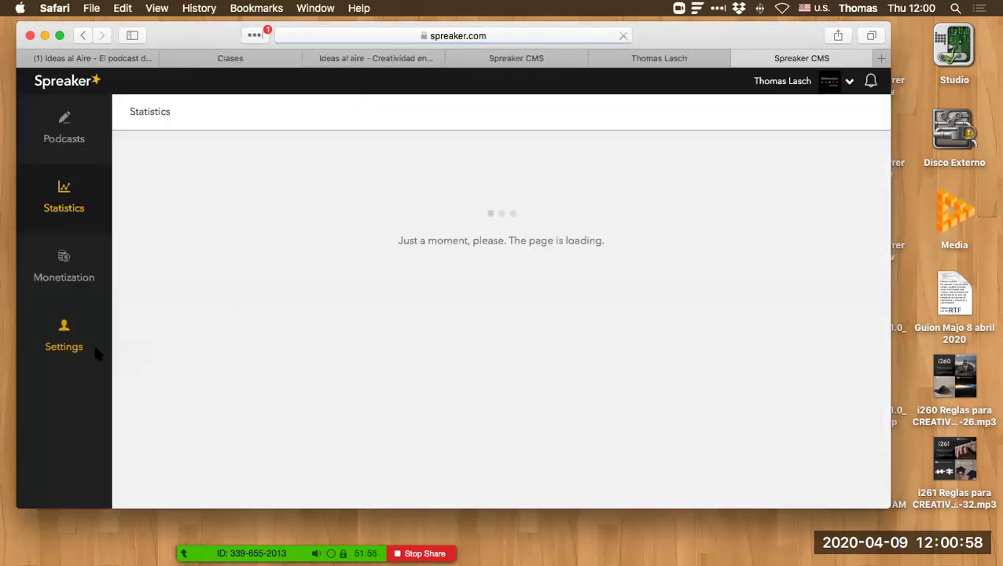
left_click(87, 342)
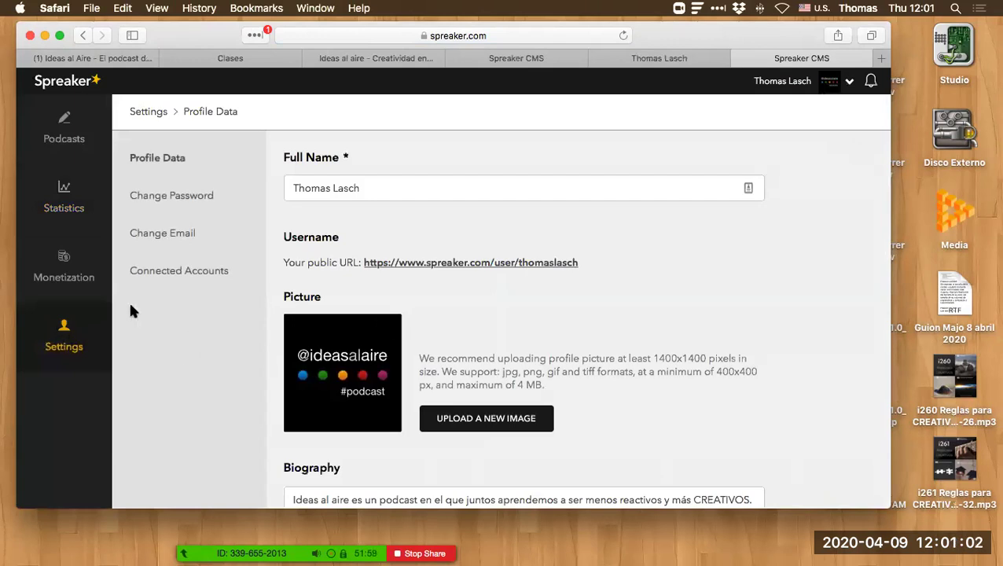
left_click(163, 272)
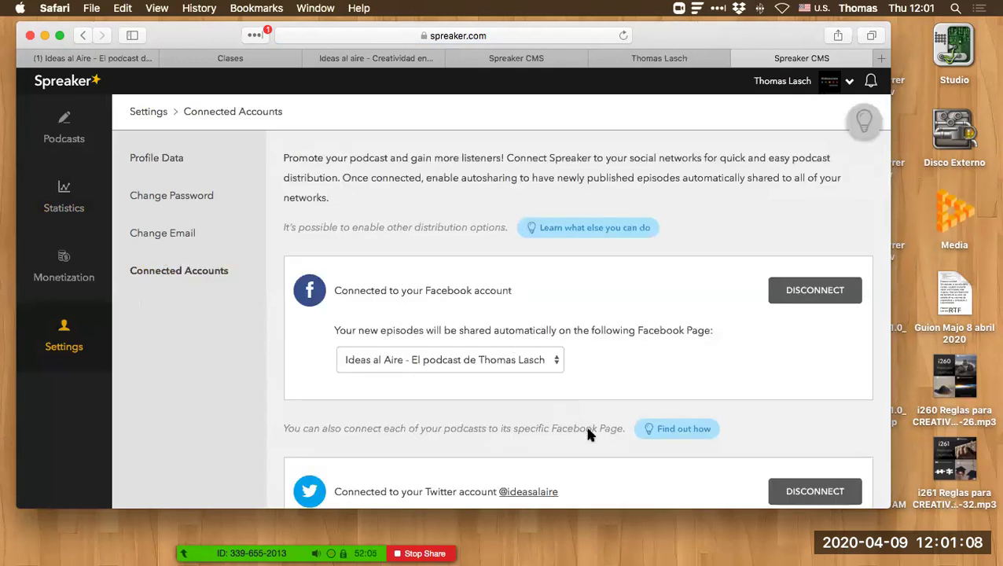
scroll(588, 434, "down", 5)
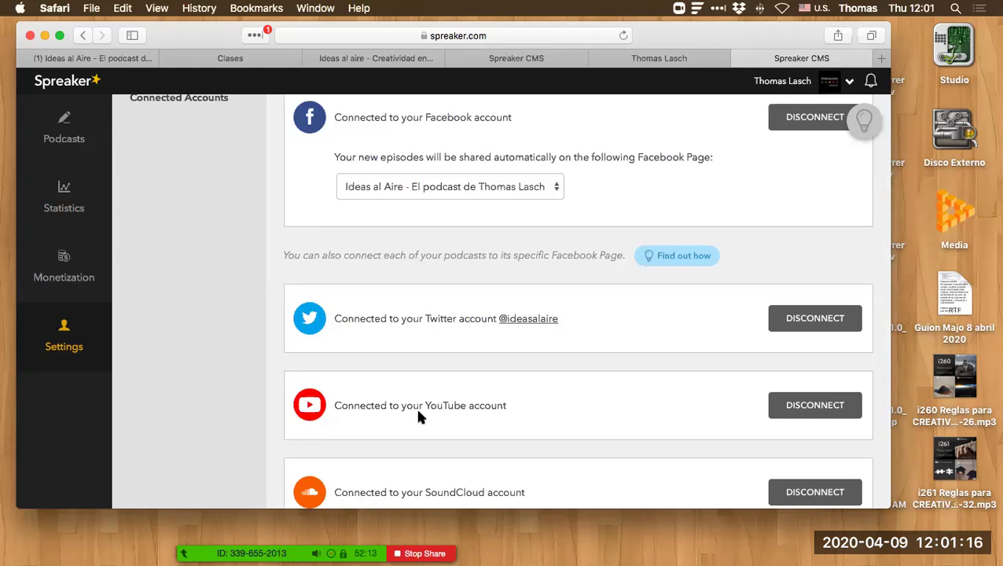
mouse_move(734, 29)
left_mouse_down()
mouse_move(721, 27)
mouse_move(736, 22)
left_mouse_up()
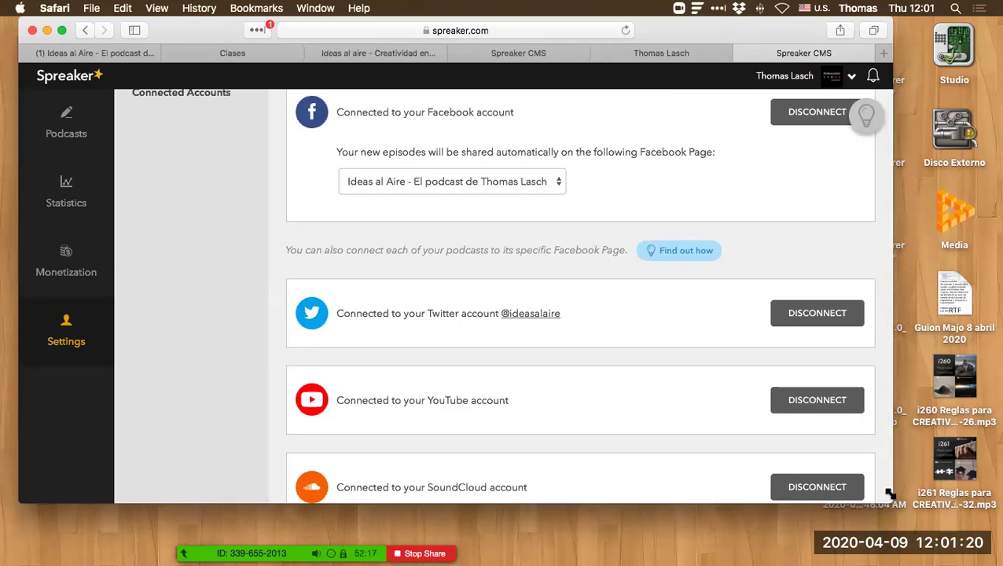
left_click_drag(884, 503, 735, 544)
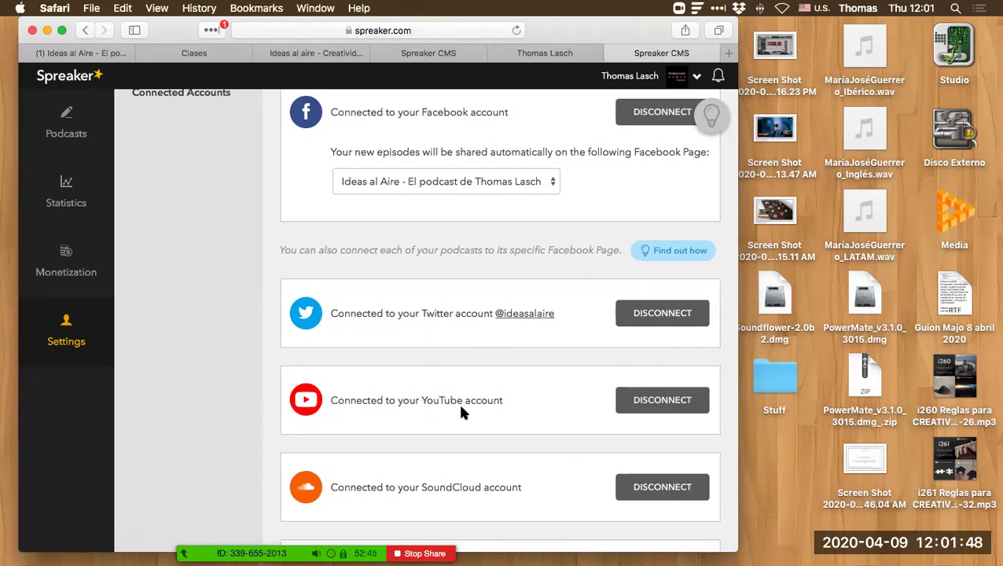
Load youtube.com in a new browser tab and open YouTube Studio for the signed-in account.
left_click(91, 7)
left_click(97, 55)
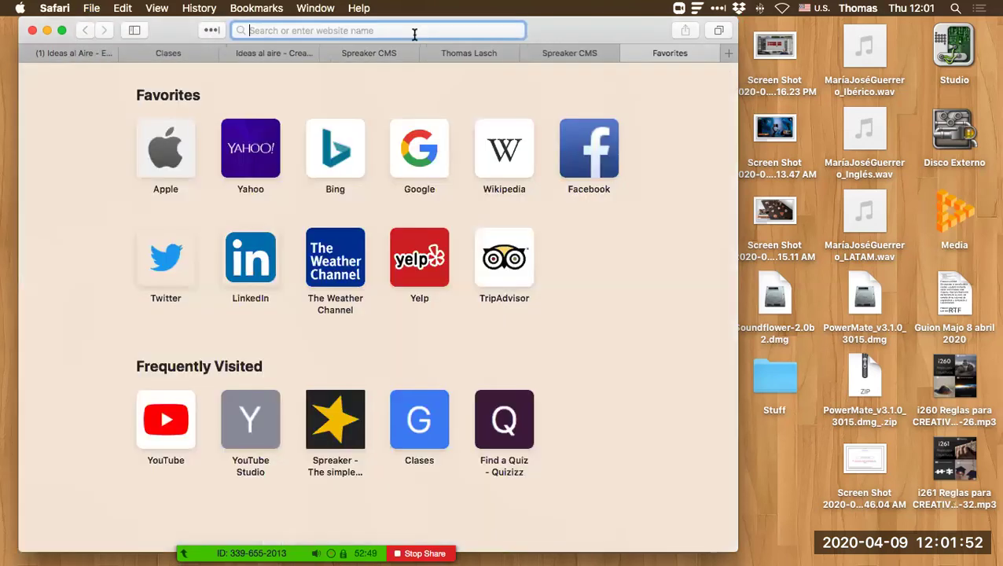
type("youtube.com")
key("Return")
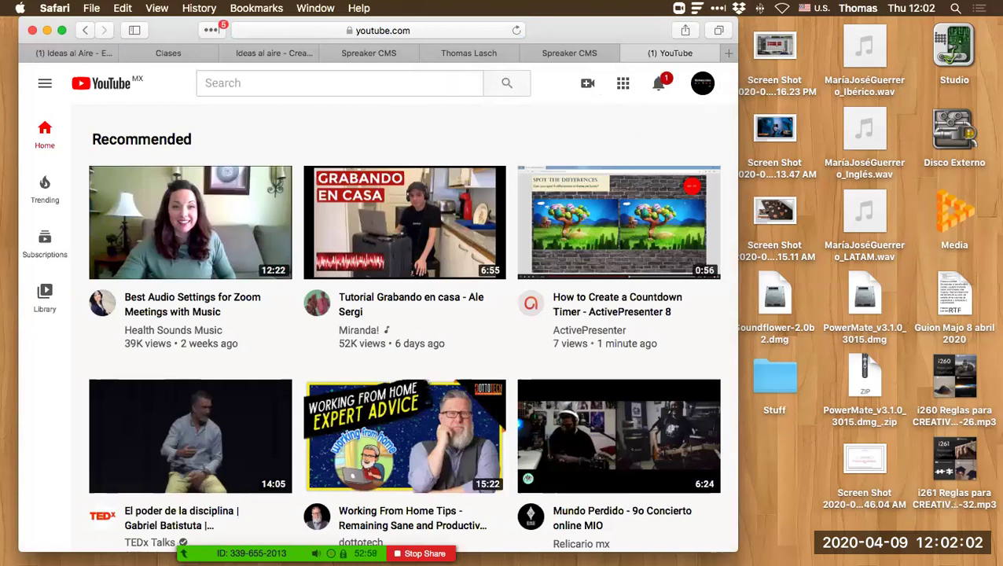
left_click(702, 82)
left_click(559, 216)
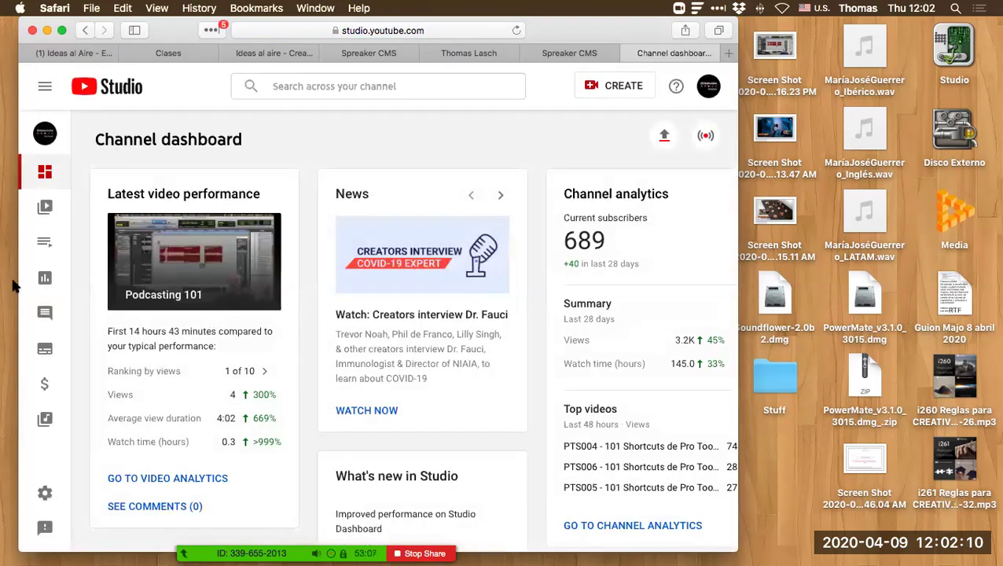
Open the Channel videos list in YouTube Studio and look through the uploads.
left_click(45, 209)
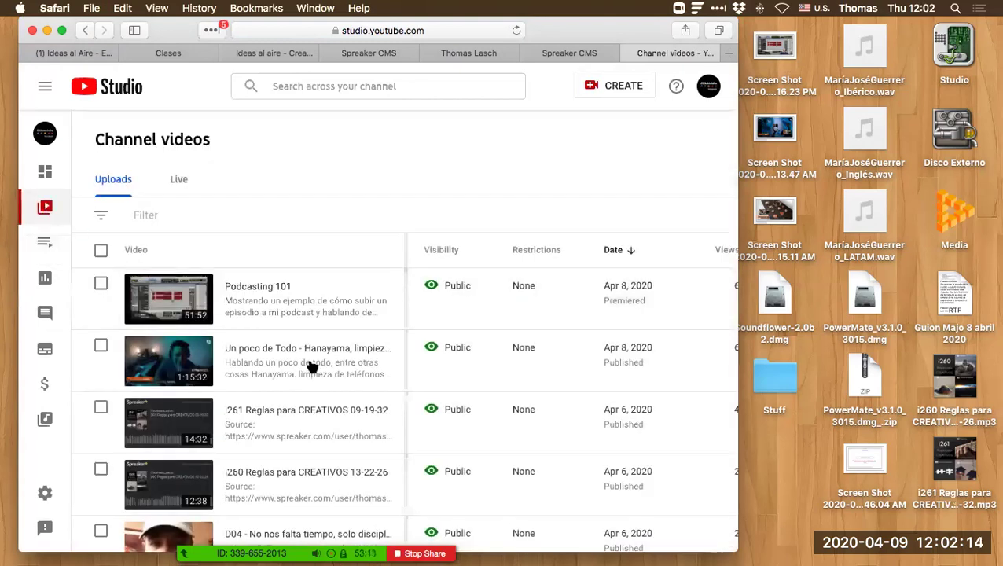
scroll(294, 380, "down", 5)
scroll(294, 381, "up", 2)
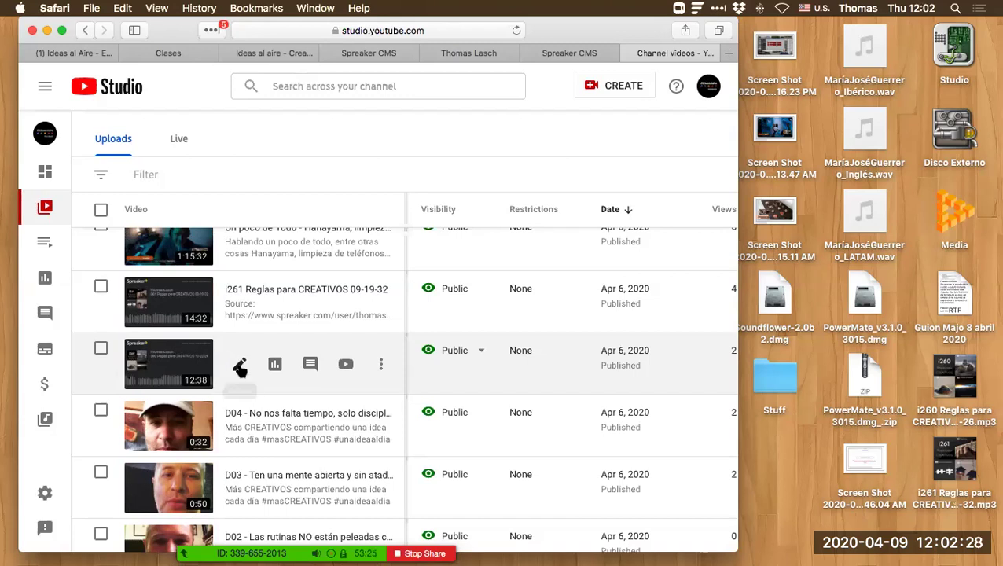
Examine the video details of "i260 Reglas para CREATIVOS 13-22-26", and switch back to Spreaker's Connected Accounts page.
left_click(240, 364)
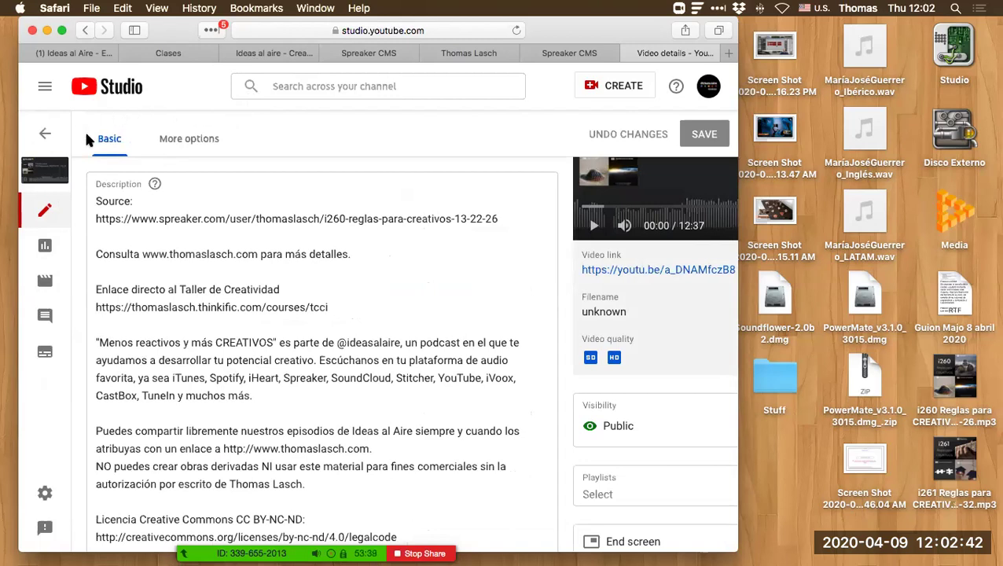
left_click(44, 135)
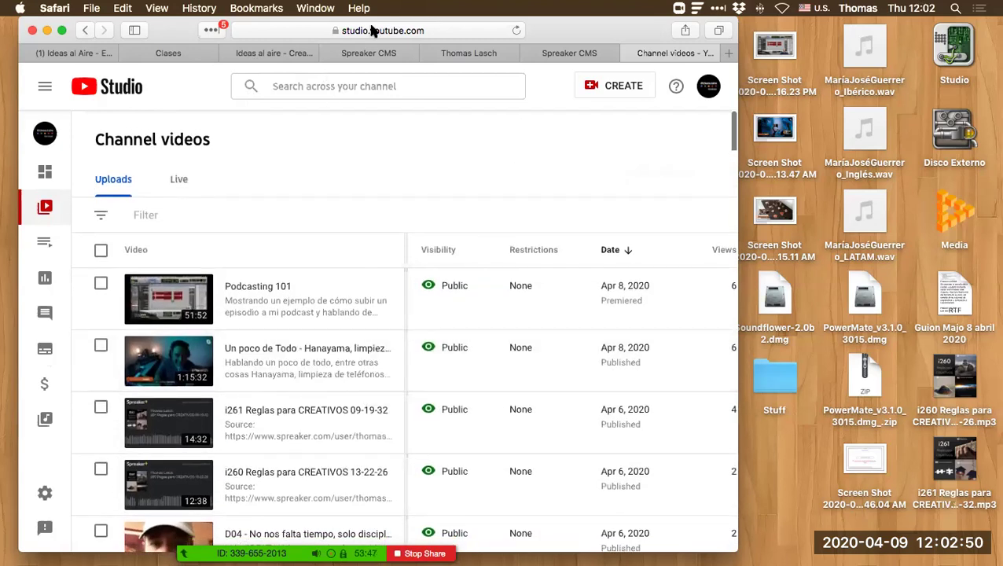
left_click_drag(176, 30, 211, 30)
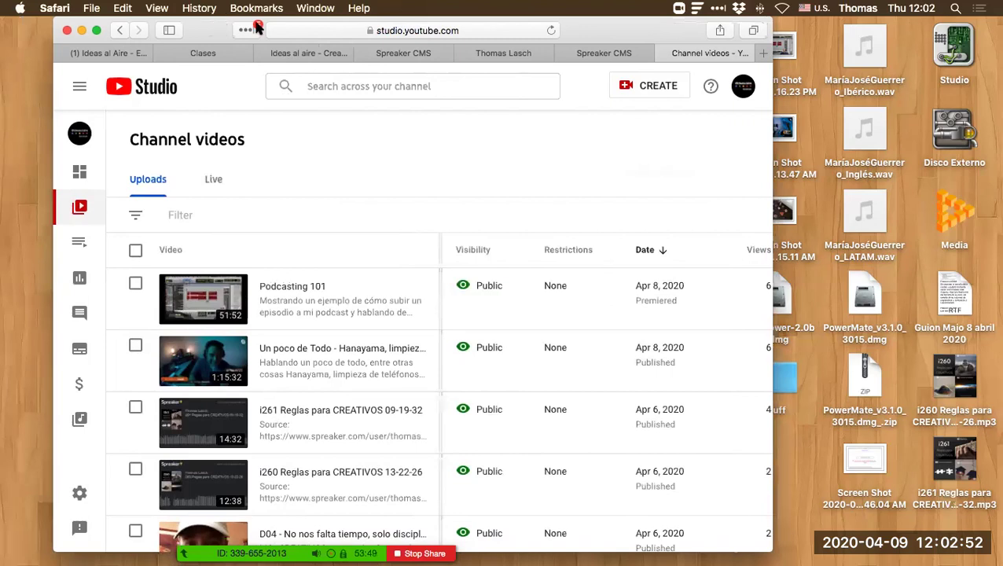
left_click(661, 51)
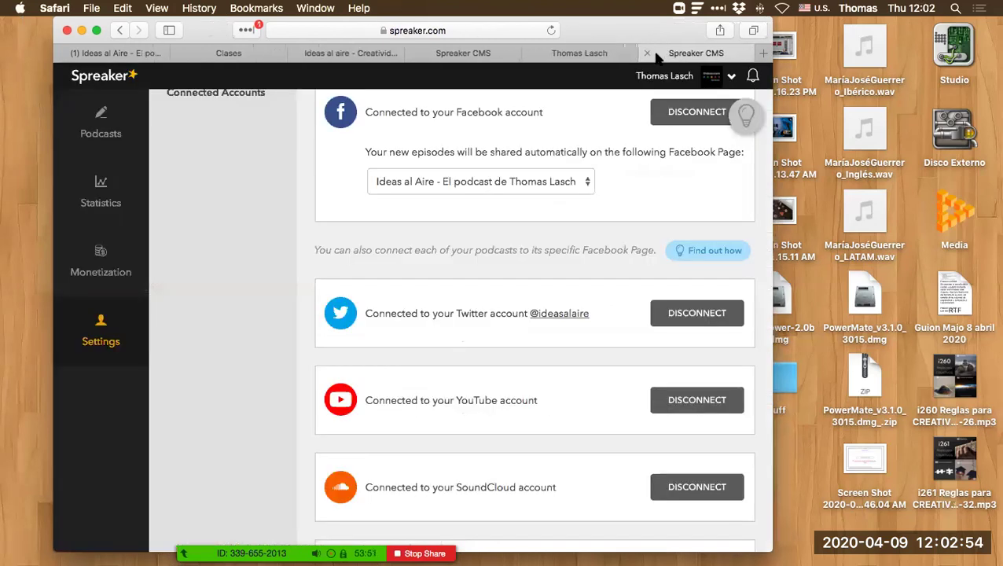
Close the Connected Accounts and public Spreaker profile tabs, and widen and reposition the browser window.
left_click(650, 54)
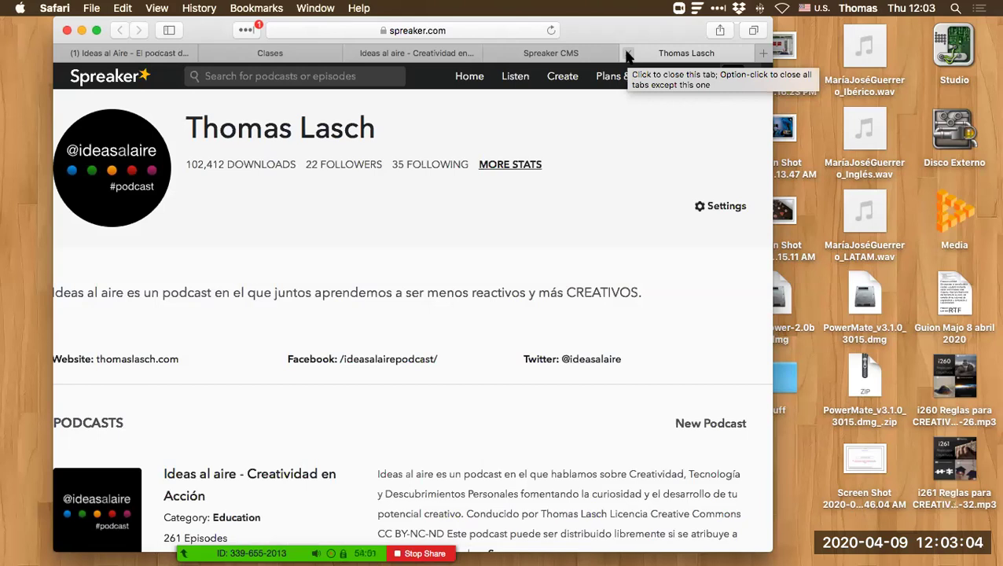
left_click_drag(624, 31, 657, 32)
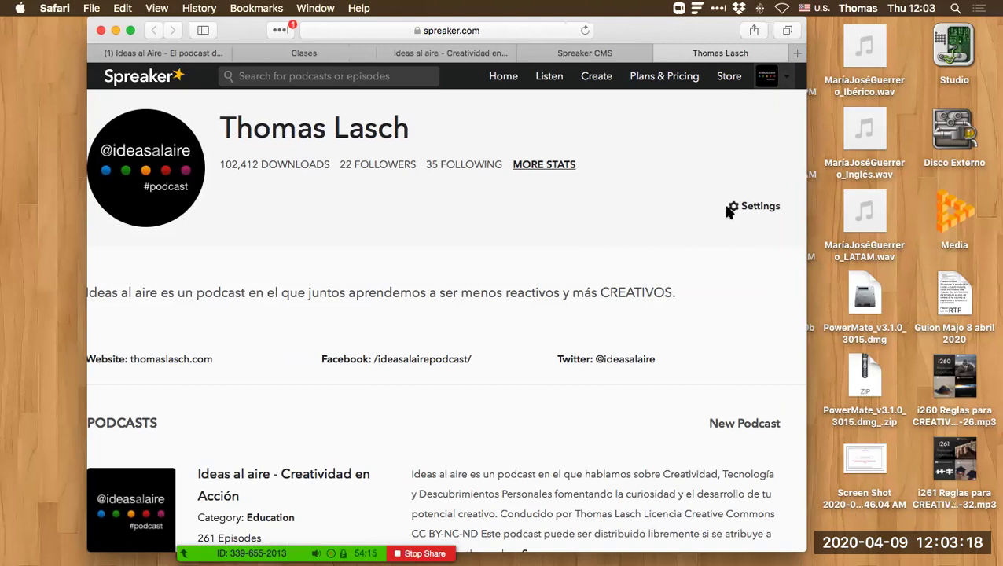
left_click_drag(805, 555, 966, 552)
left_click_drag(297, 25, 254, 33)
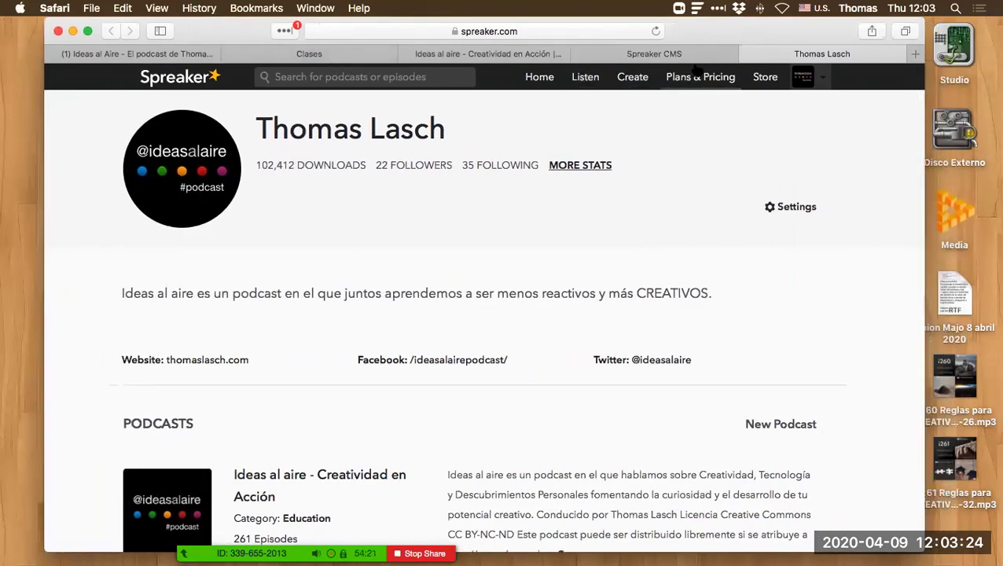
left_click(748, 55)
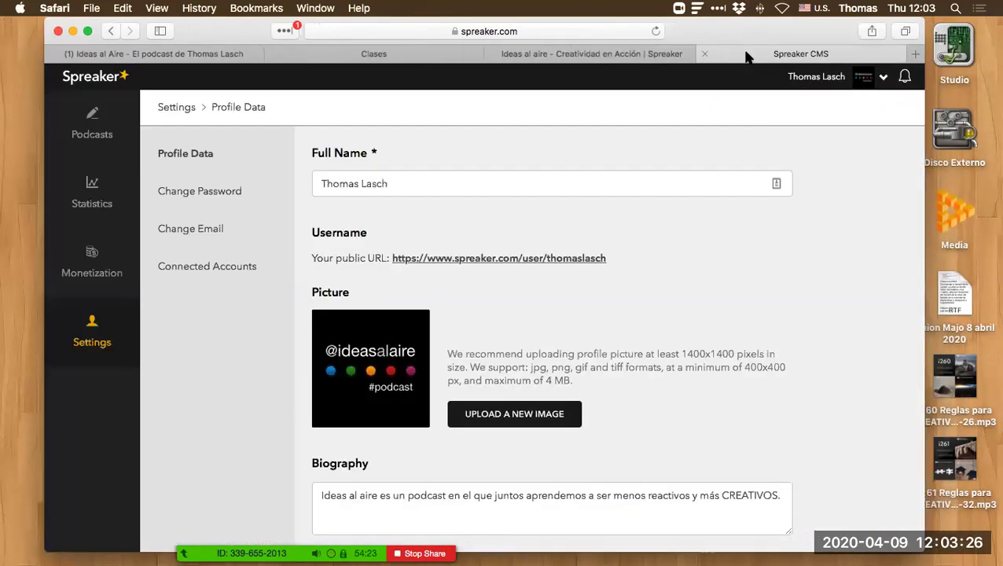
Shift the browser window showing the Spreaker Profile Data settings sideways and minimize it.
scroll(527, 161, "down", 1)
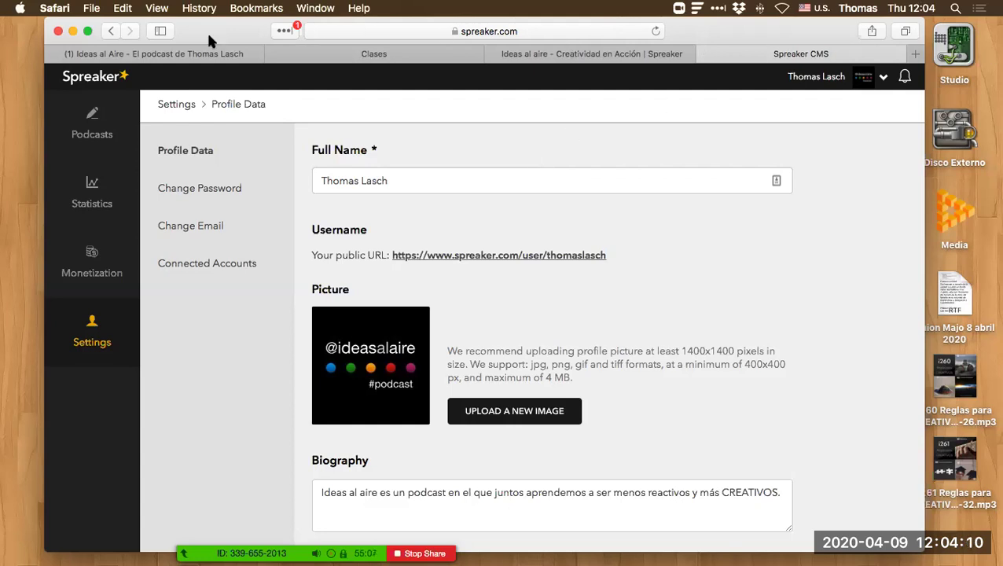
left_click_drag(239, 35, 210, 34)
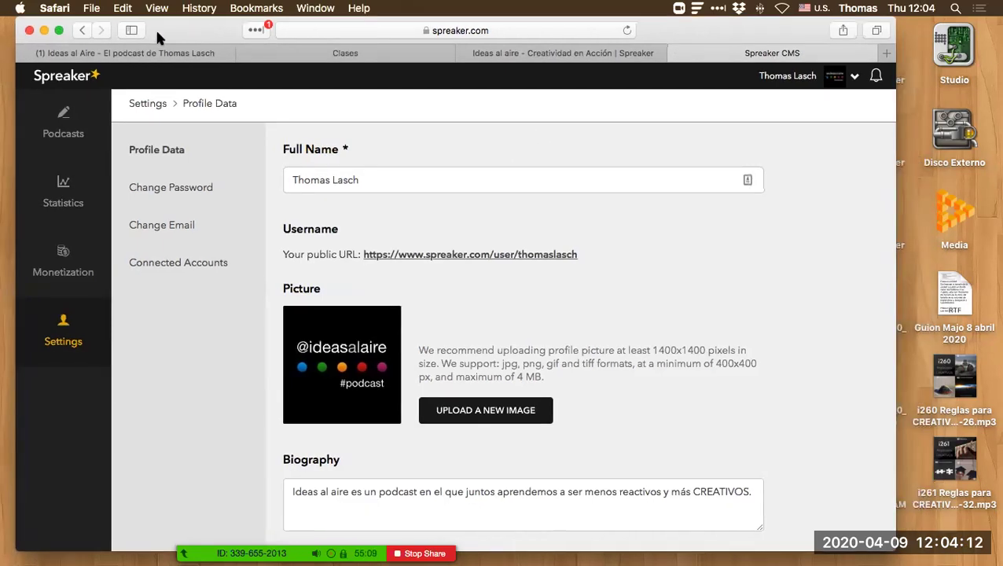
left_click(44, 31)
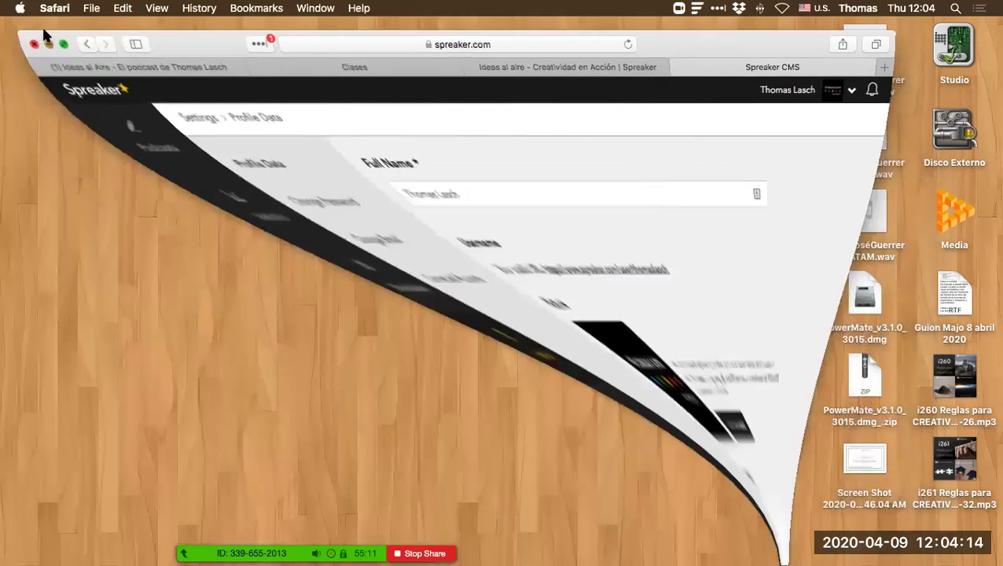
Restore the minimized browser window and load obsproject.com in place of the Spreaker settings page.
mouse_move(486, 554)
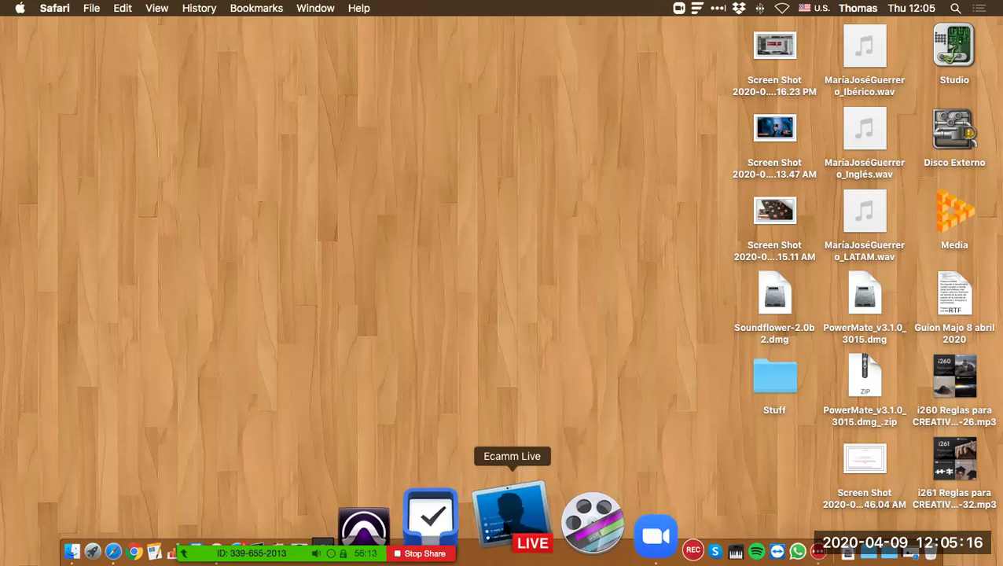
left_click(232, 521)
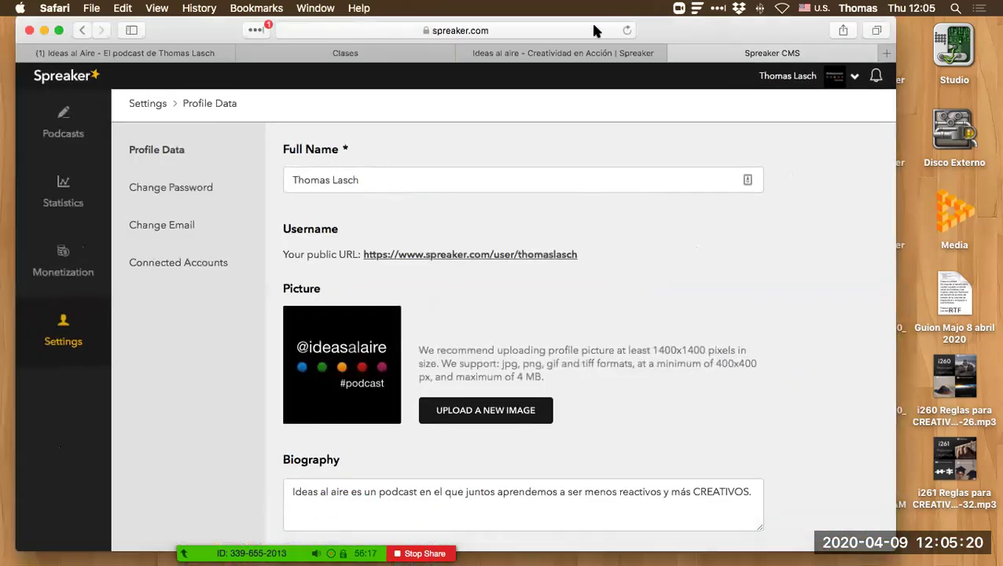
left_click(548, 29)
key("BackSpace")
type("ob")
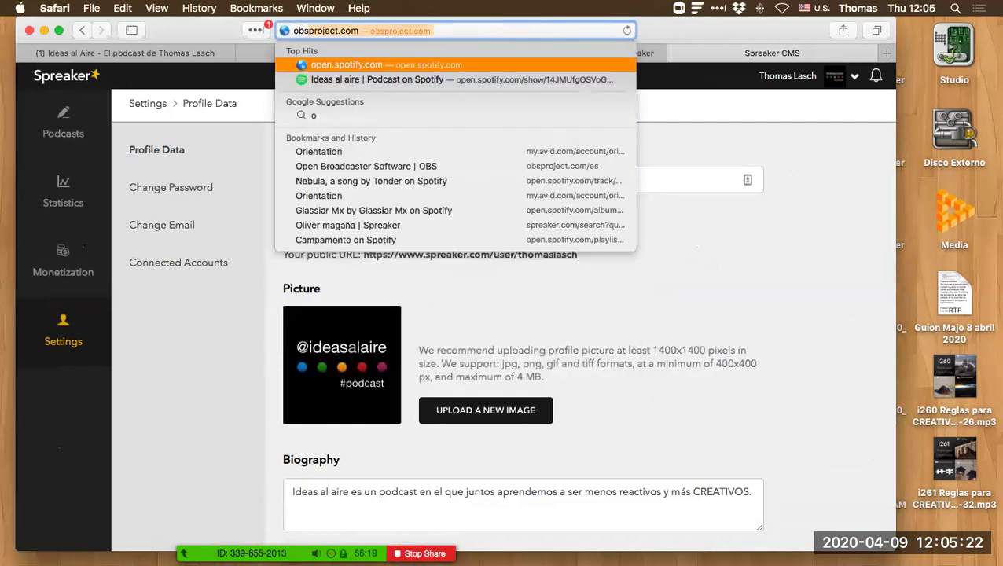
type("s")
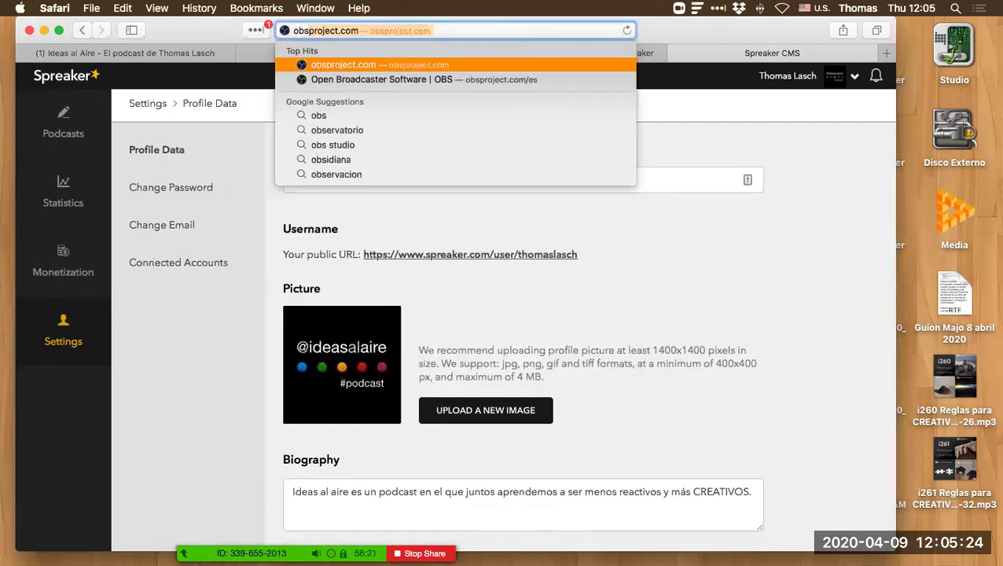
key("Return")
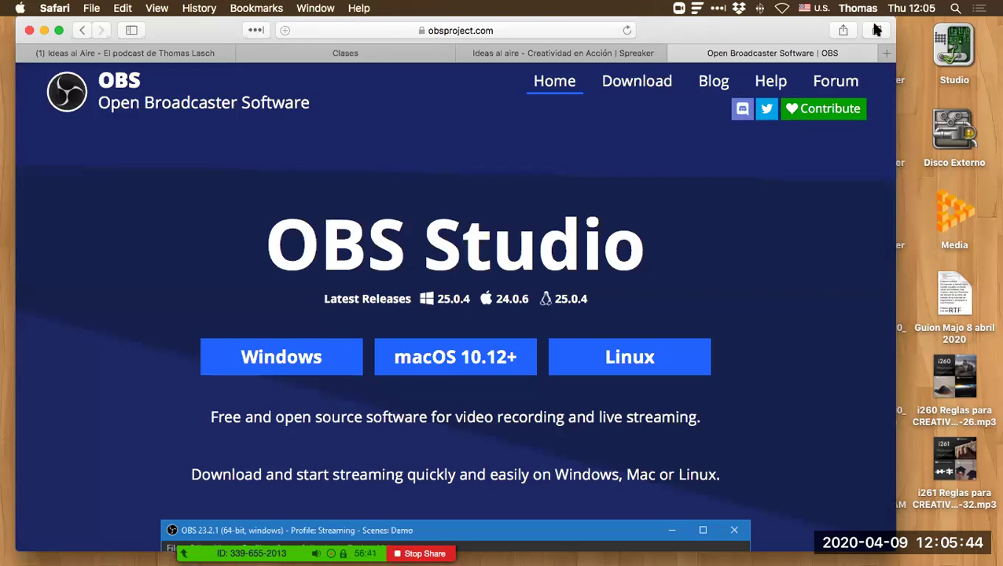
Look through the OBS Studio home page, including the interface preview, sponsors and Features section, and return to its beginning.
scroll(786, 302, "down", 10)
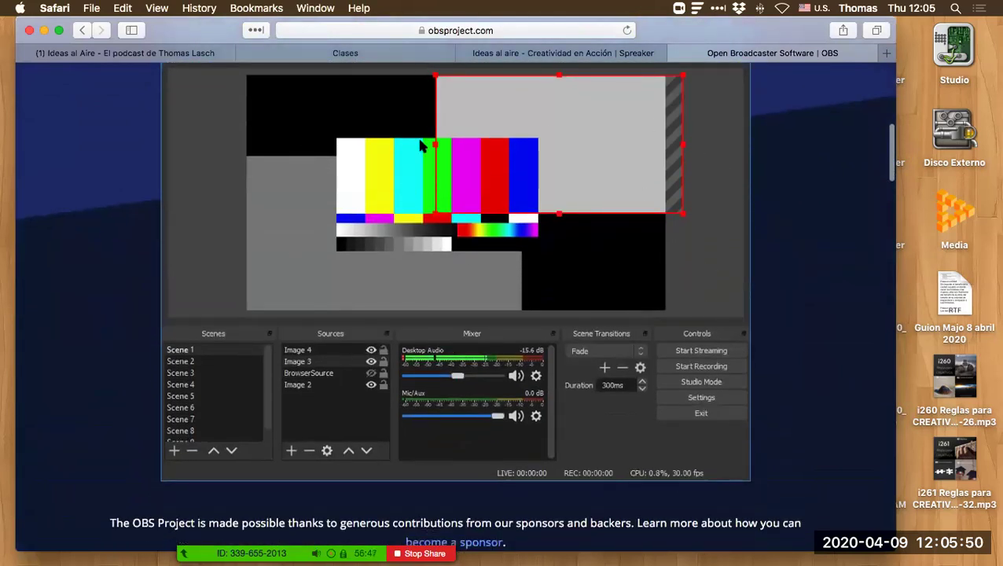
scroll(629, 268, "down", 3)
scroll(629, 263, "down", 12)
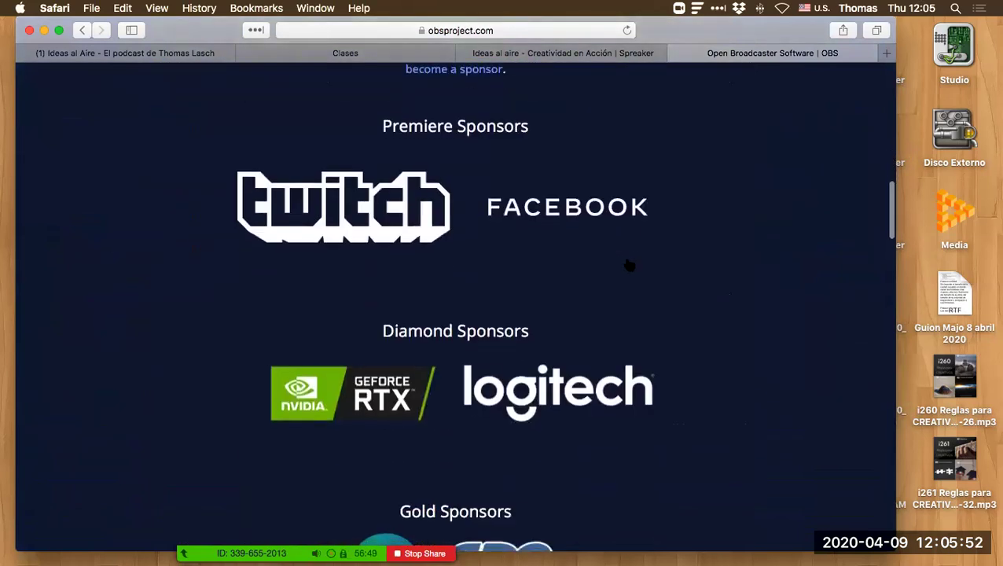
scroll(627, 263, "up", 3)
scroll(627, 263, "down", 12)
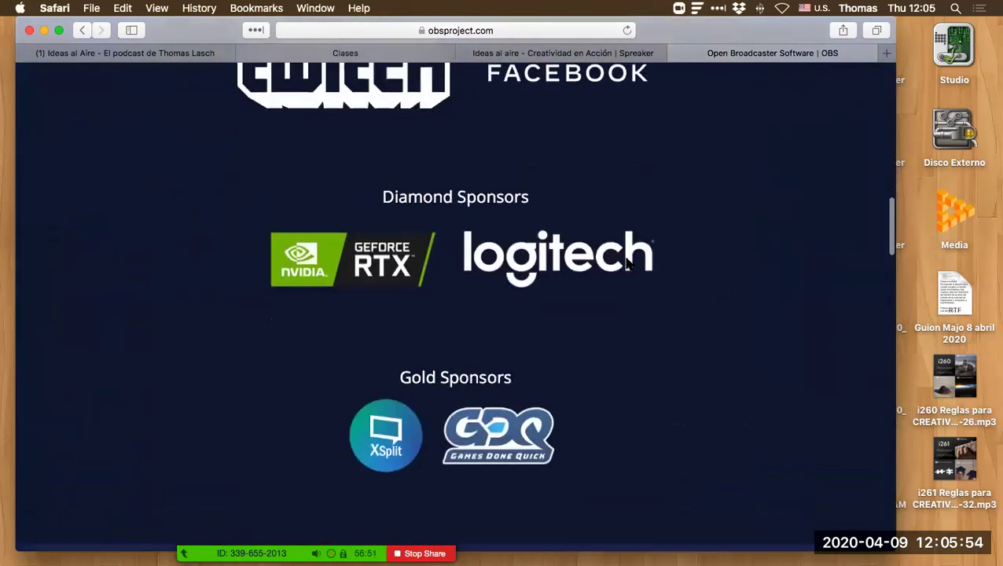
scroll(628, 263, "down", 9)
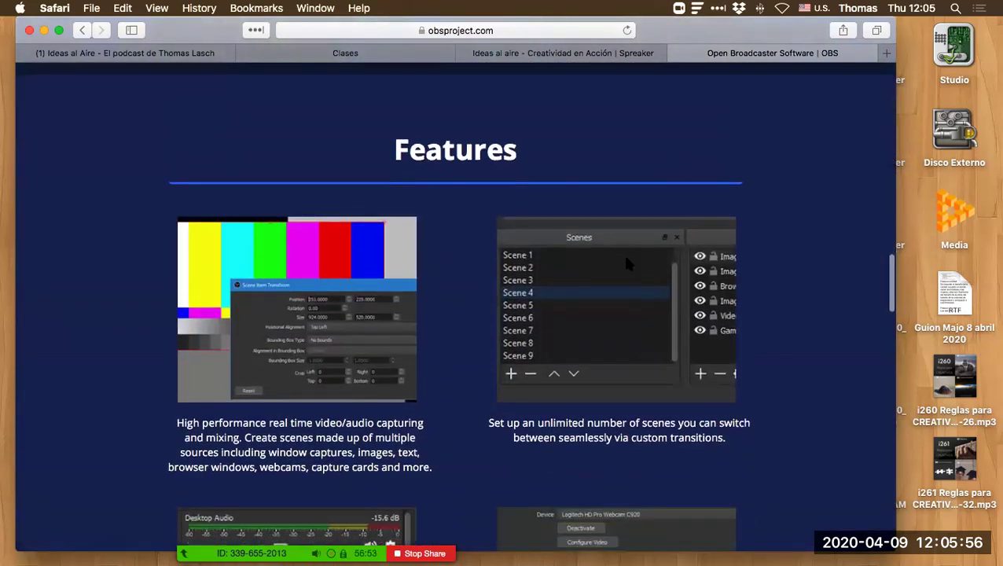
scroll(627, 263, "up", 4)
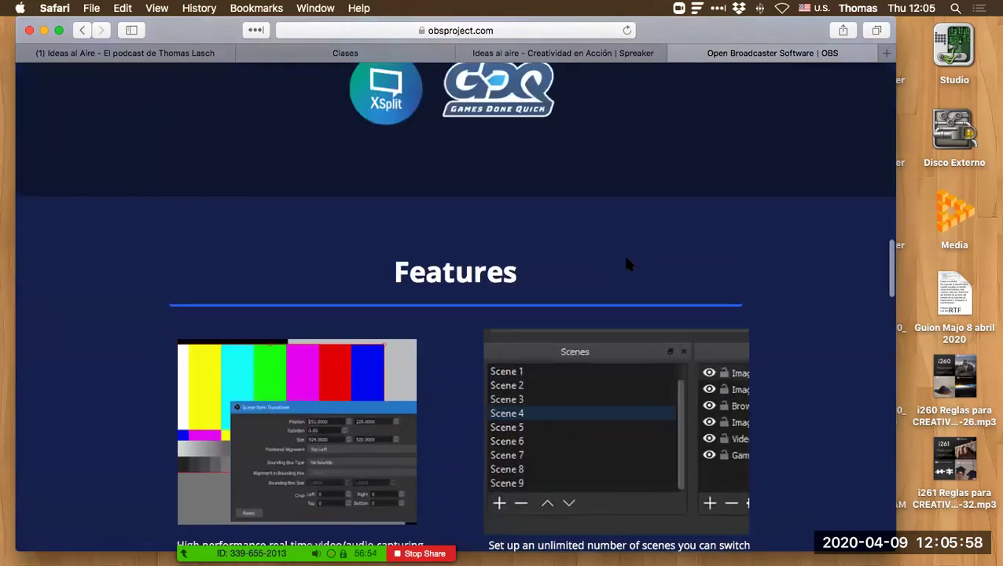
scroll(649, 257, "up", 15)
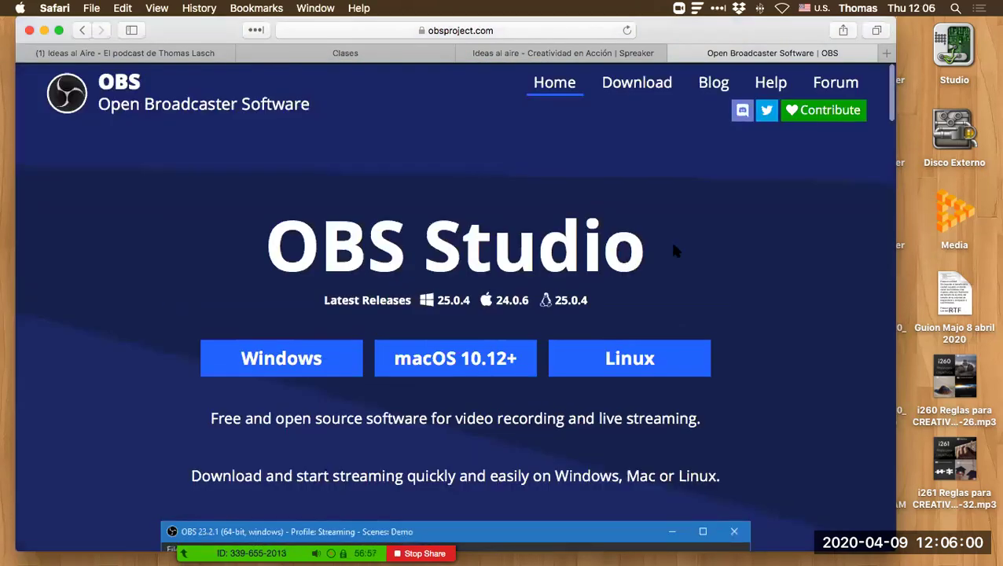
Close the OBS website tab and bring up the Google Classroom page to view its full web address.
left_click(674, 53)
left_click(540, 54)
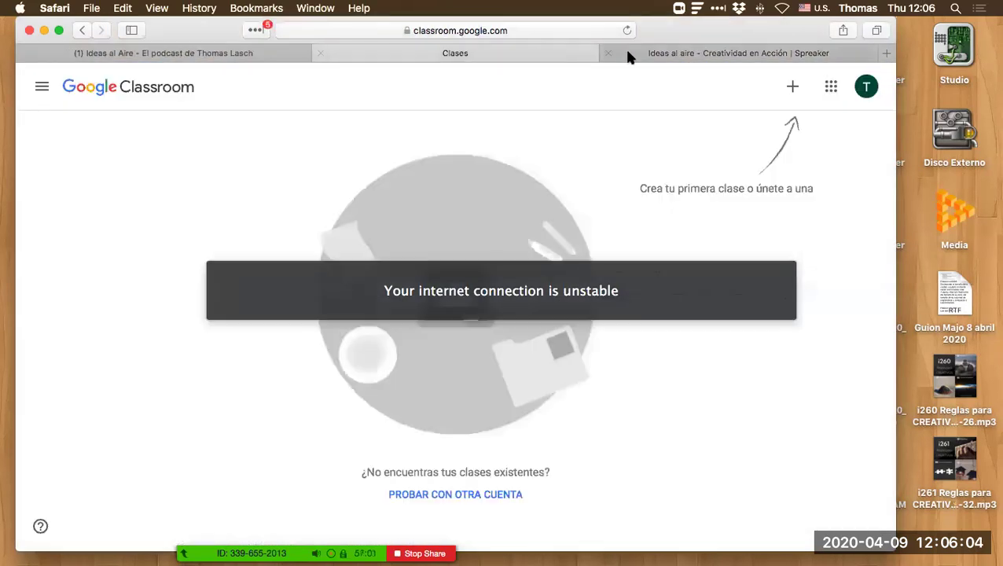
left_click(529, 30)
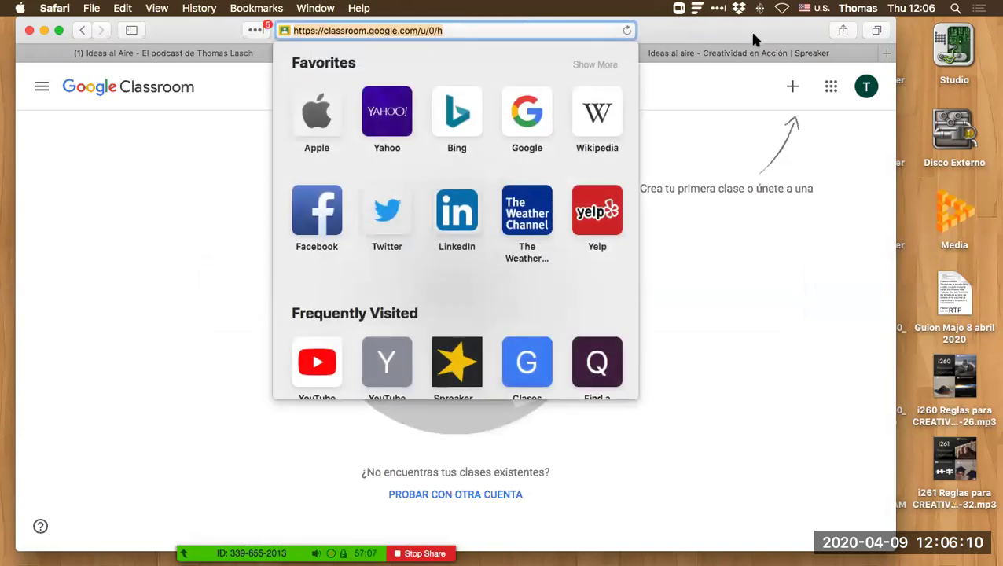
left_click(196, 105)
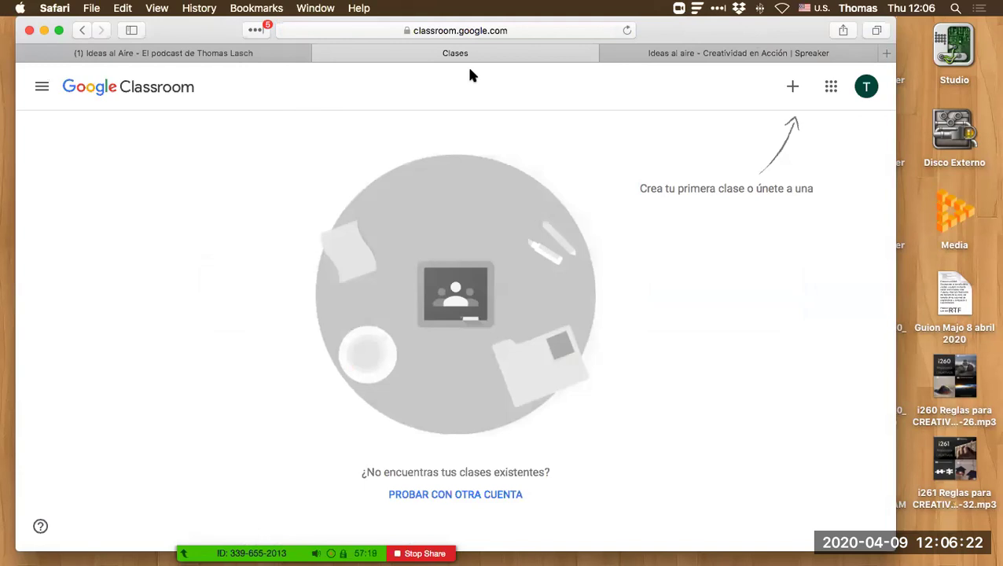
left_click(492, 30)
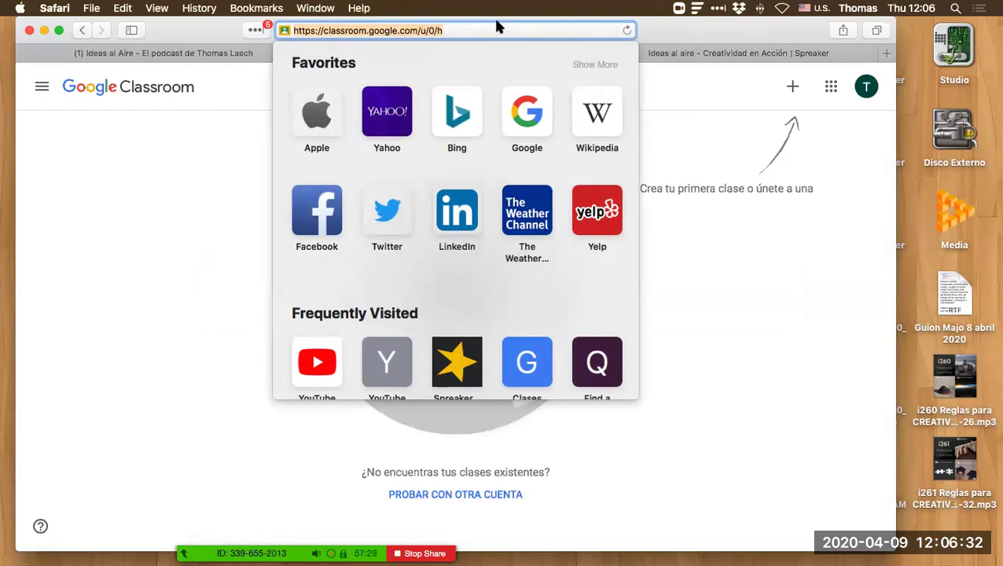
left_click(188, 174)
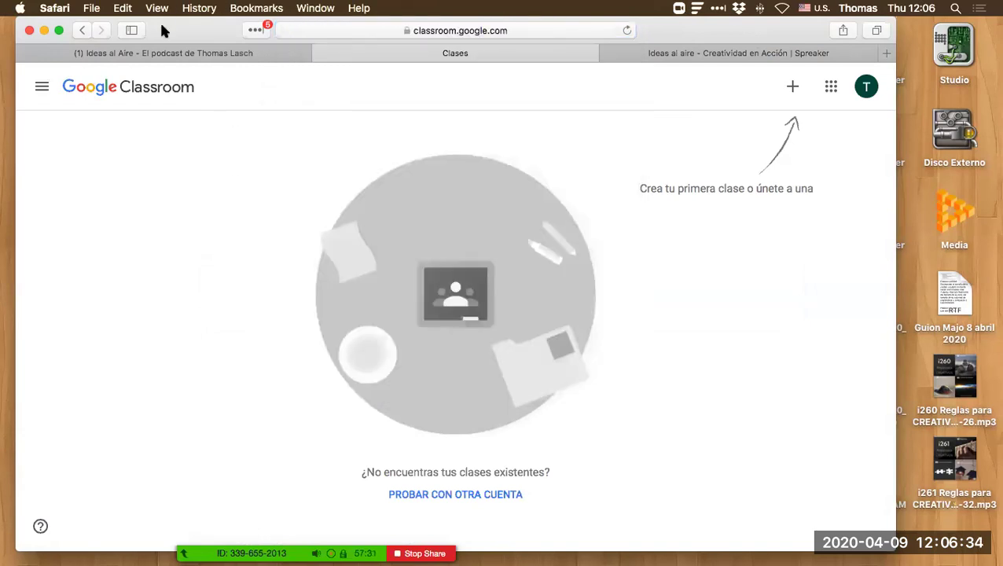